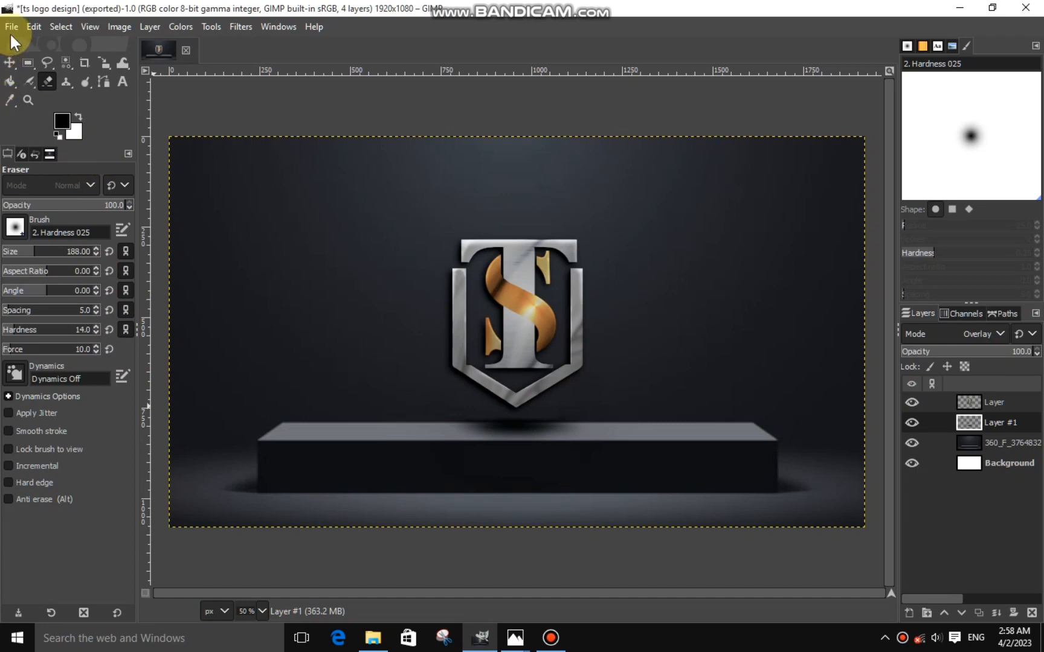
Step: Create a new 1920 × 1080 px image and add a transparent layer above the background
click(12, 26)
click(25, 47)
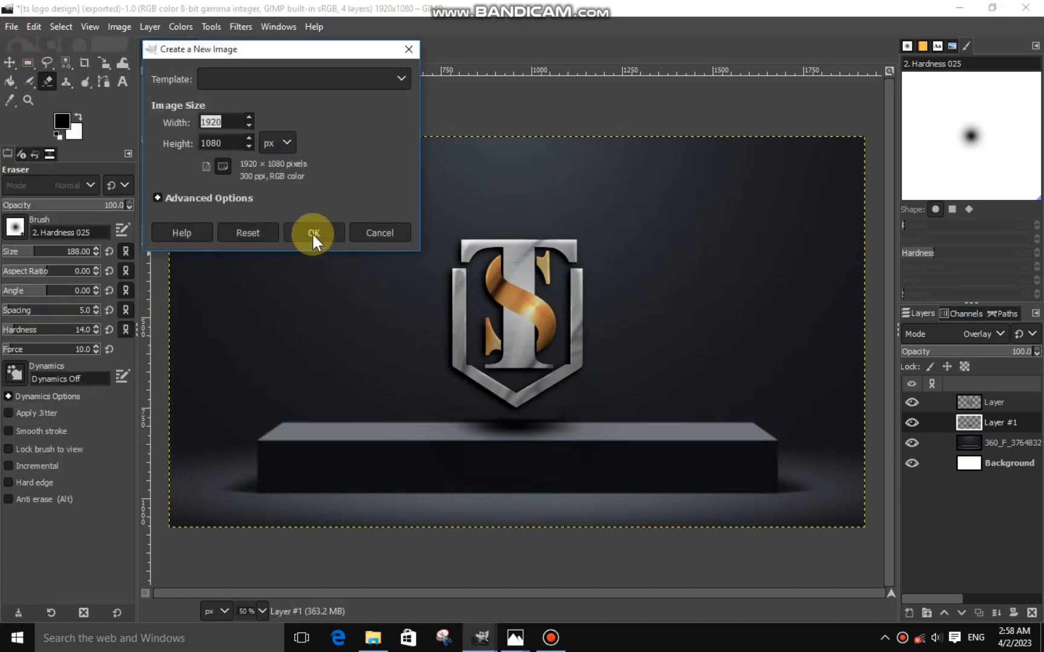
click(314, 235)
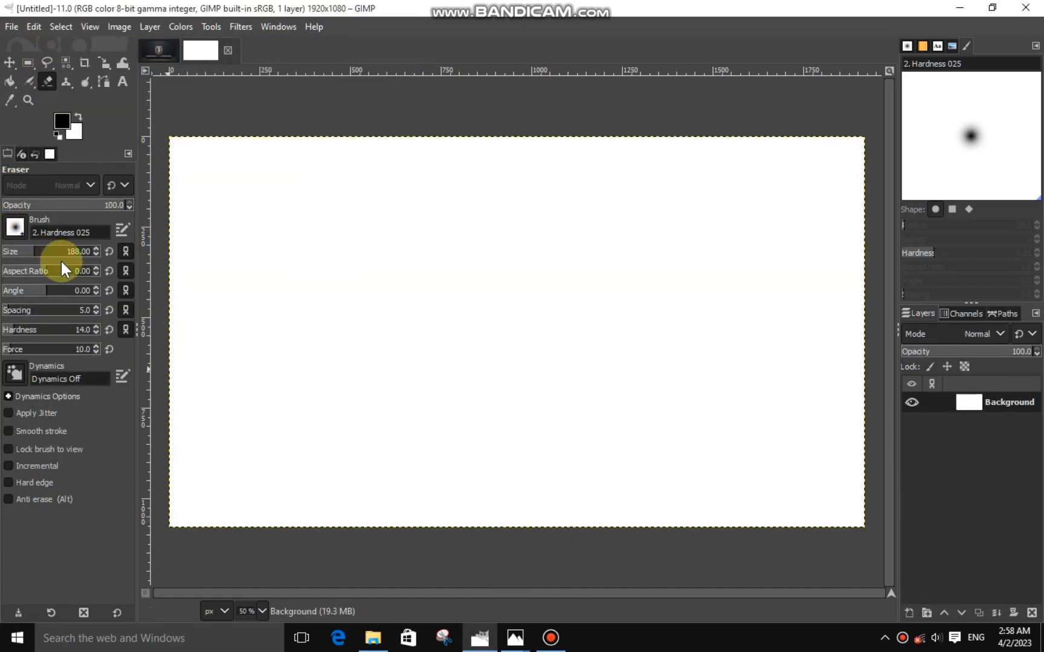
click(908, 613)
click(915, 598)
Step: Make a rectangular selection about 418 × 464 px near the canvas centre and fill it with the black foreground colour
click(26, 62)
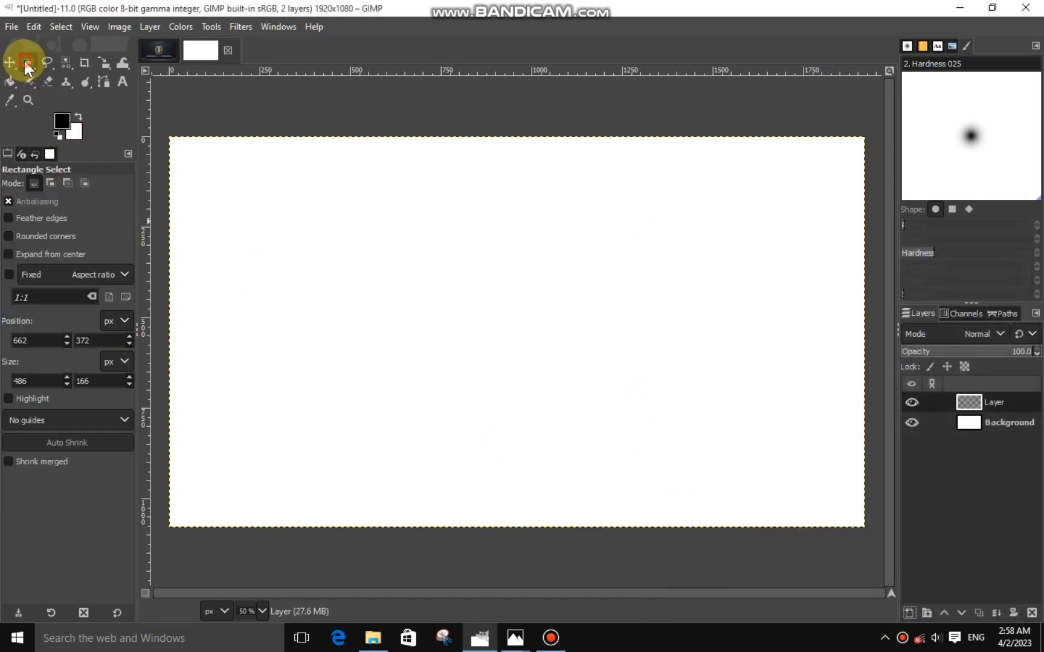
drag(418, 237, 569, 406)
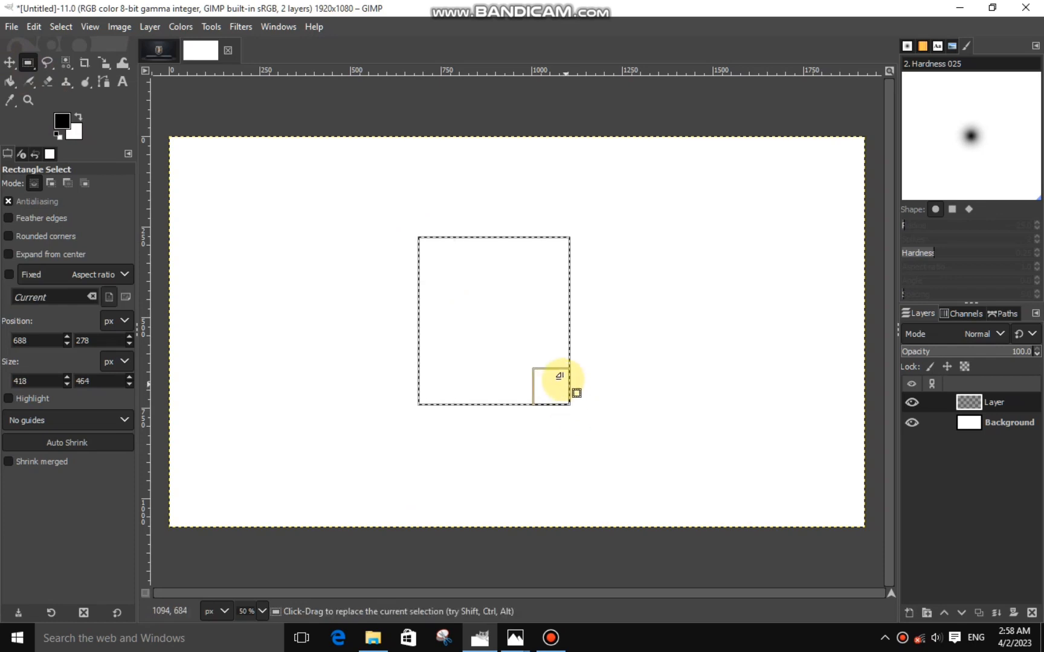
right_click(502, 336)
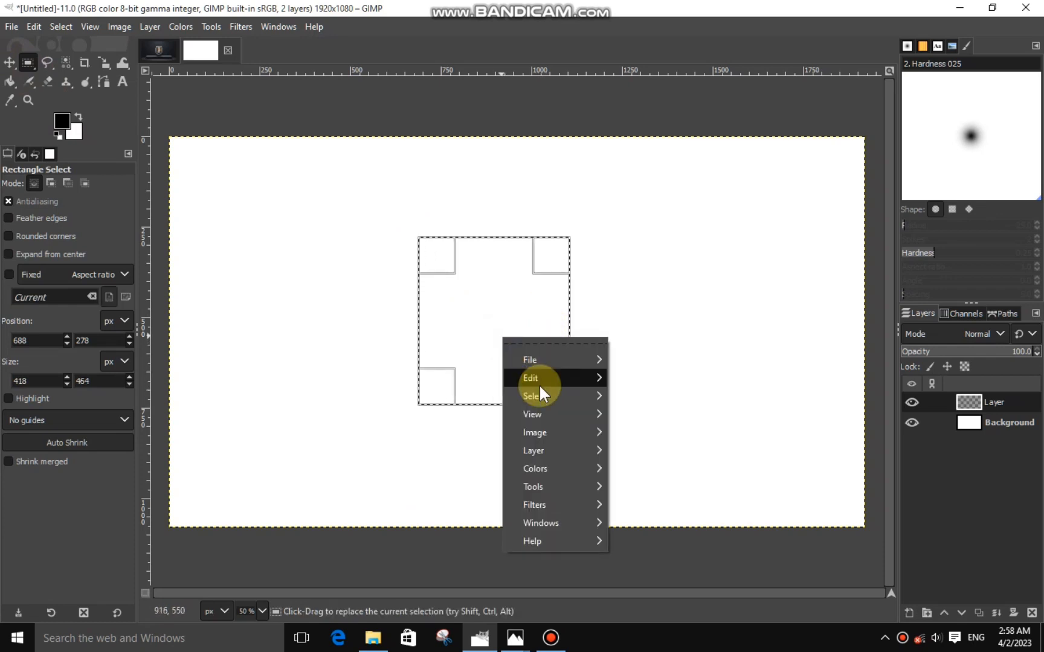
mouse_move(527, 375)
click(642, 430)
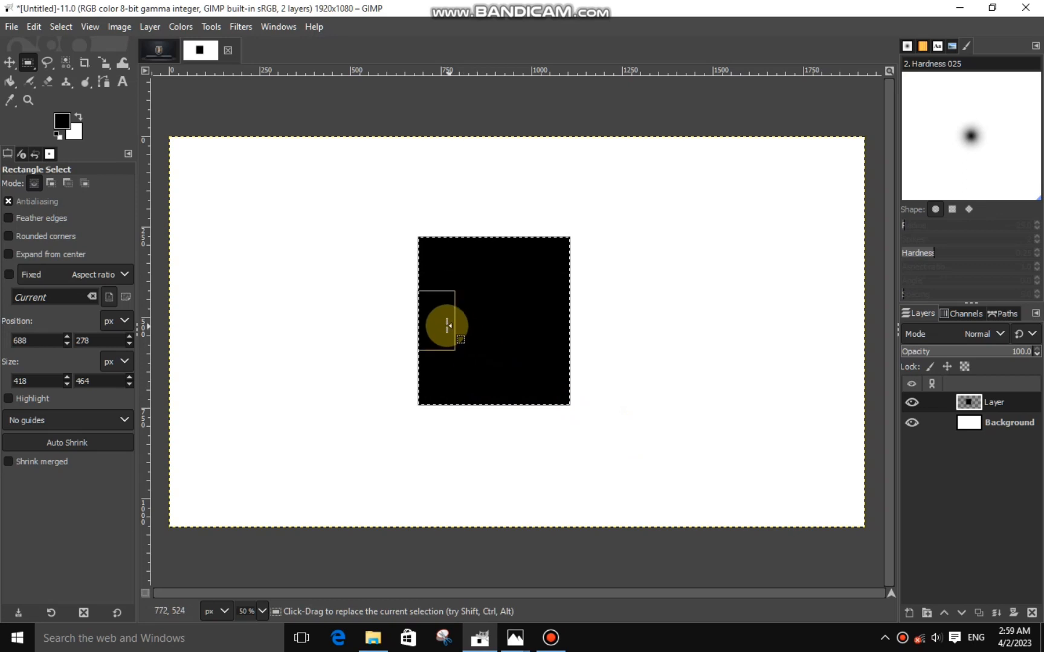
Step: Narrow the selection to about 334 px wide, cut the rectangle's middle out to leave two vertical bars, and deselect
drag(447, 325, 463, 328)
drag(549, 319, 538, 321)
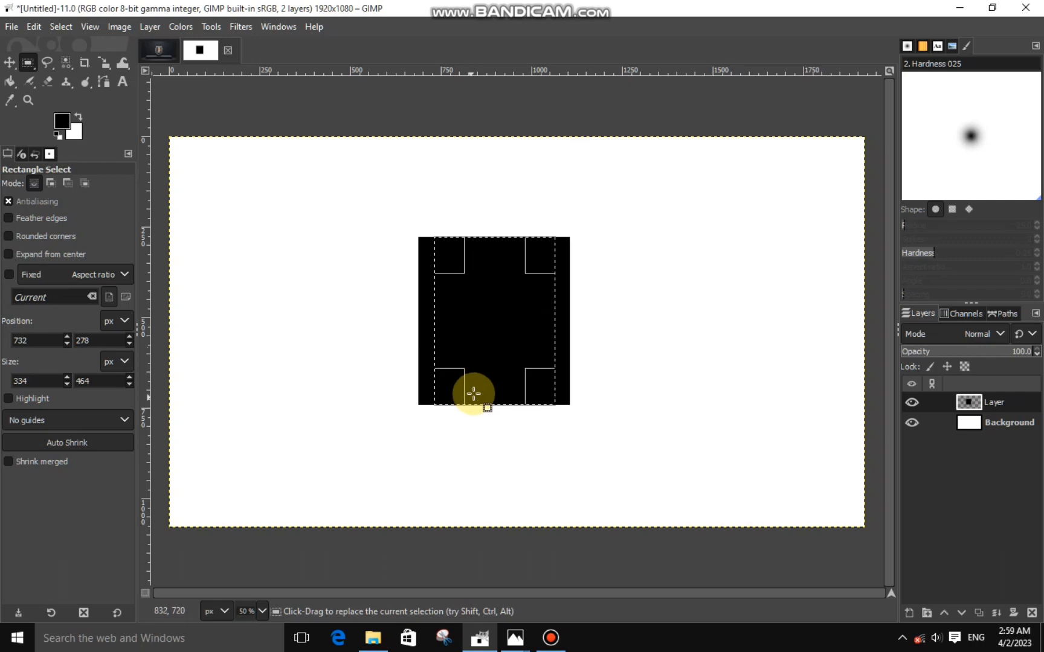
right_click(493, 342)
mouse_move(529, 387)
click(617, 240)
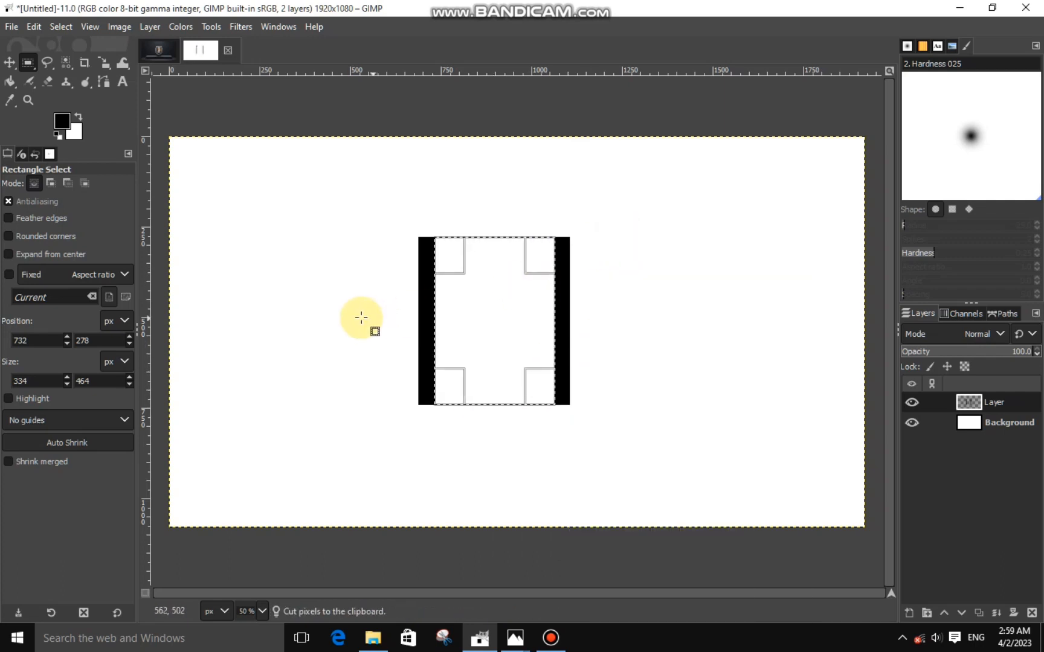
click(337, 286)
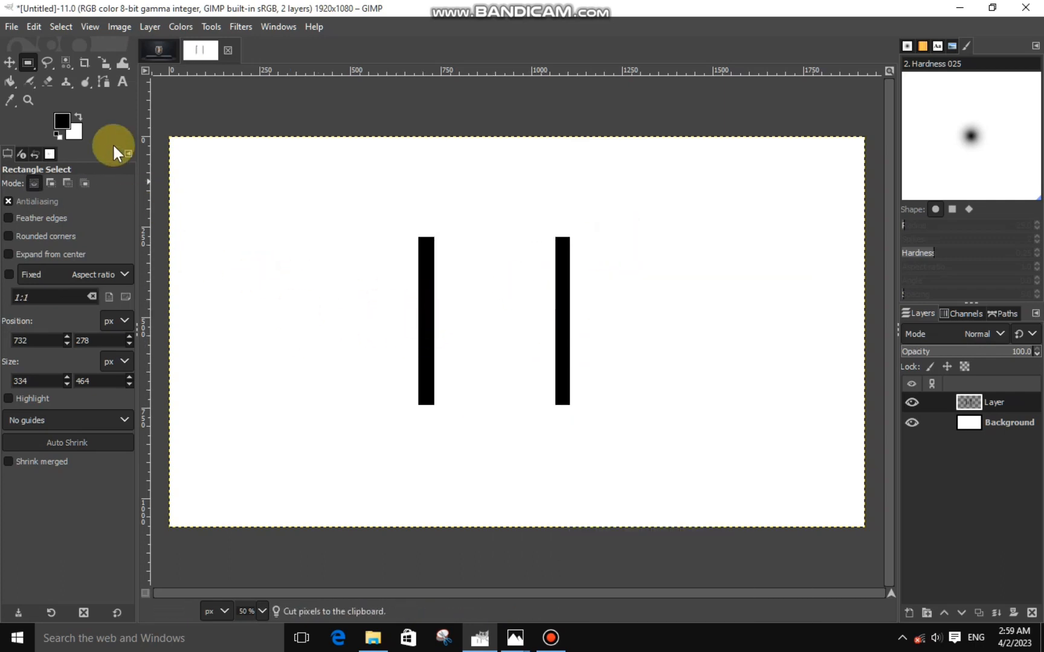
Step: On a new transparent layer, outline a V-shaped band joining the lower ends of the two bars with Free Select
click(47, 64)
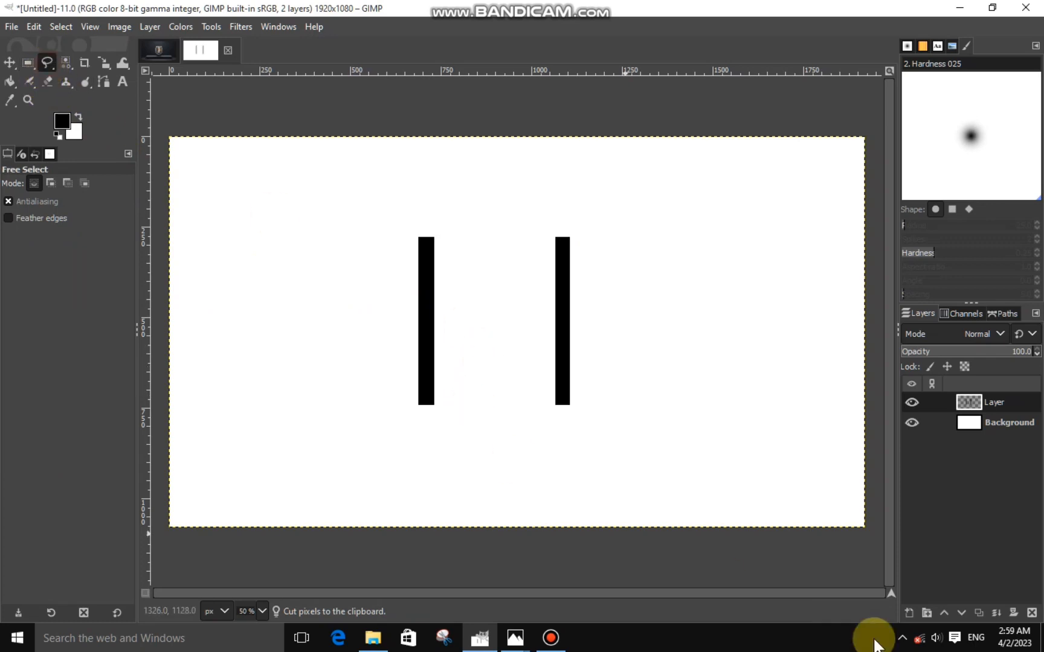
click(916, 612)
click(923, 595)
scroll(380, 434, up, 3)
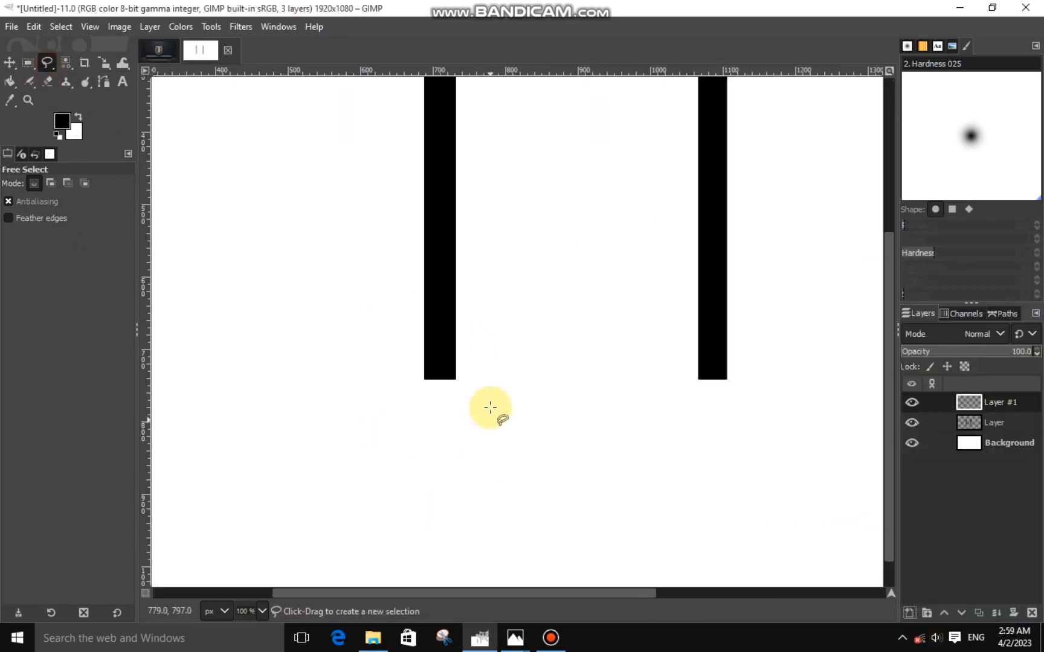
click(443, 370)
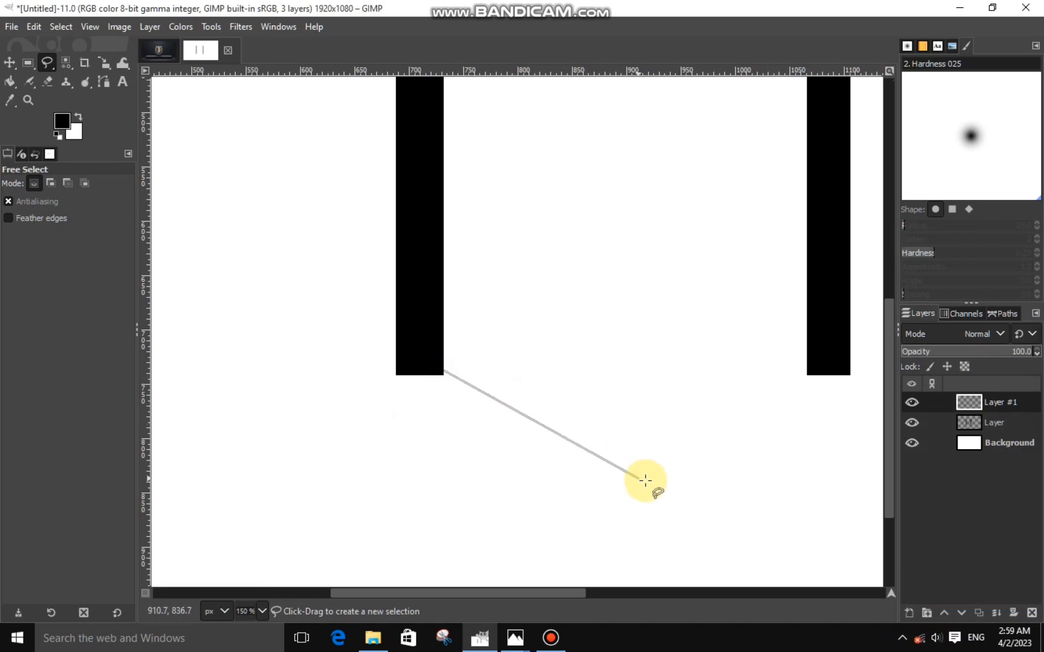
click(617, 491)
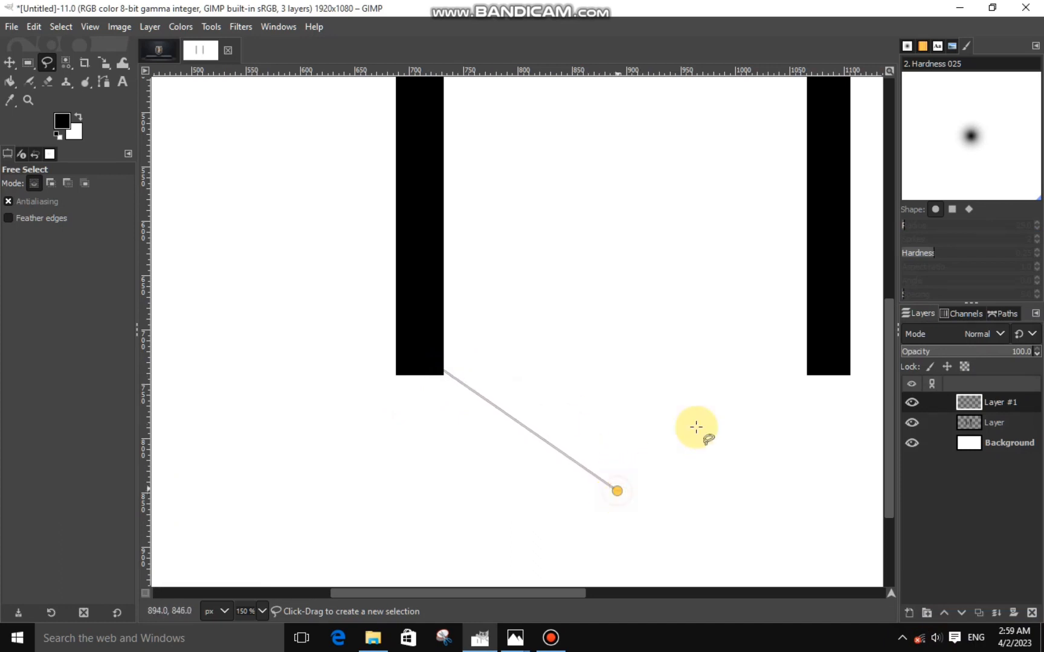
click(805, 370)
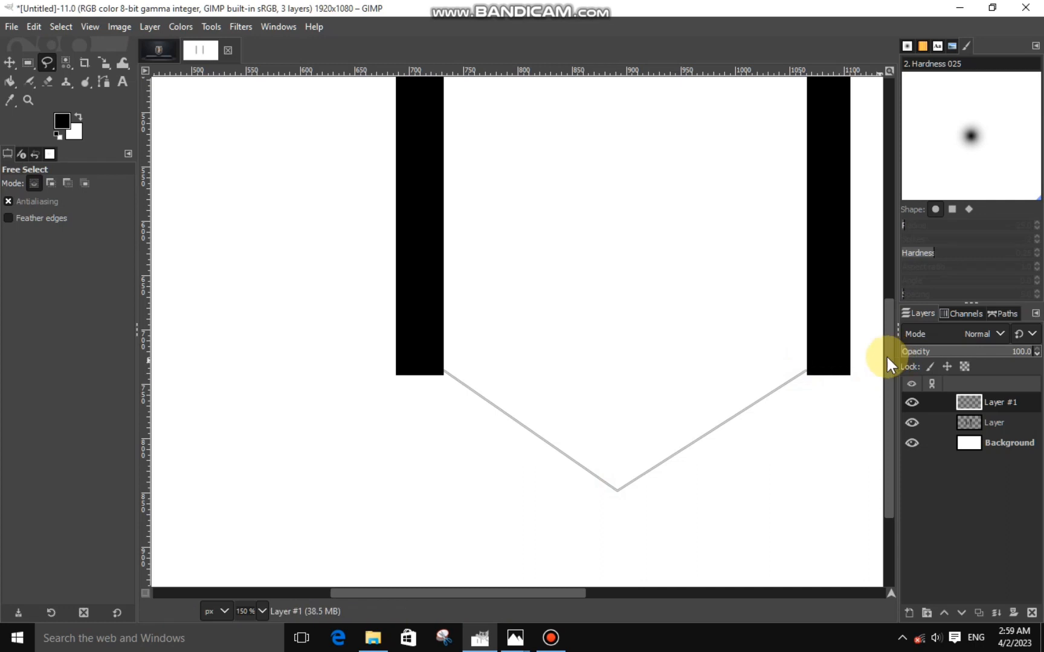
click(850, 371)
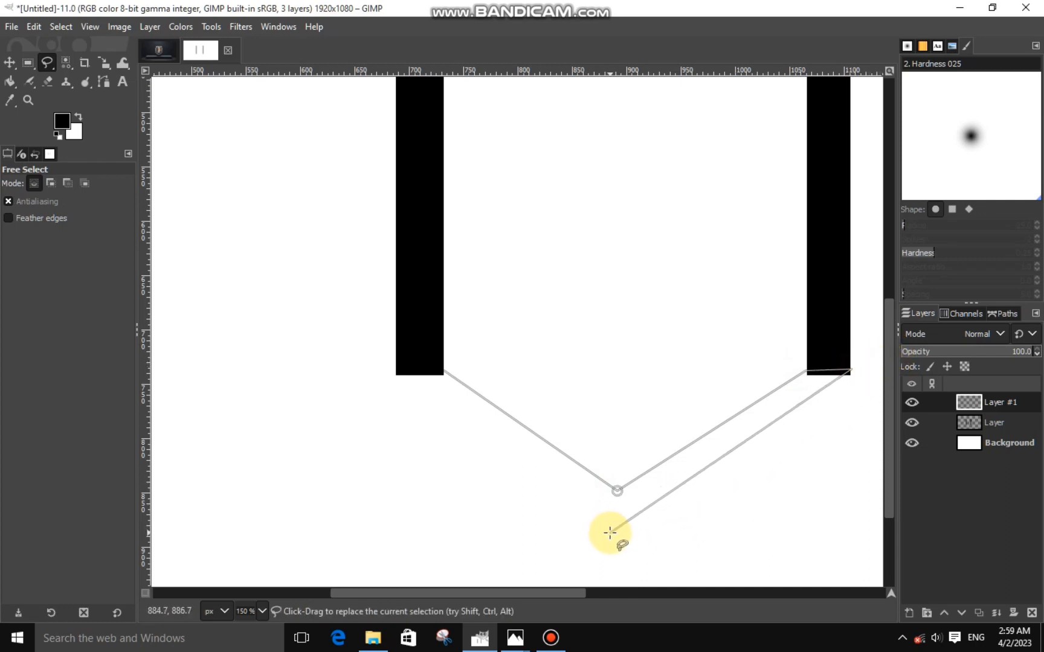
click(859, 368)
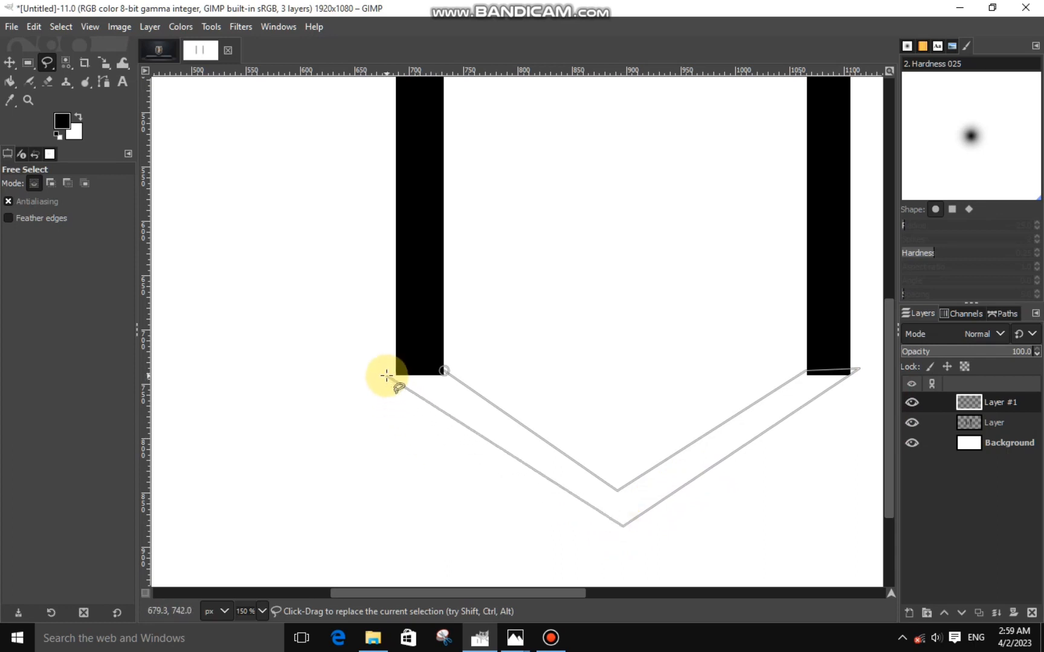
click(616, 526)
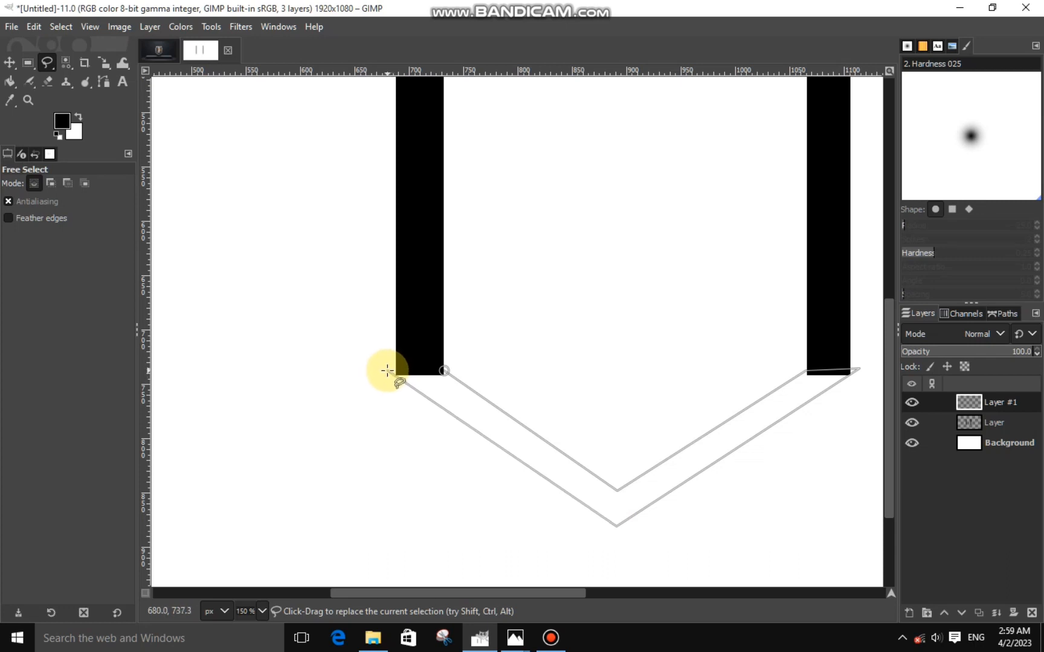
click(387, 371)
click(444, 370)
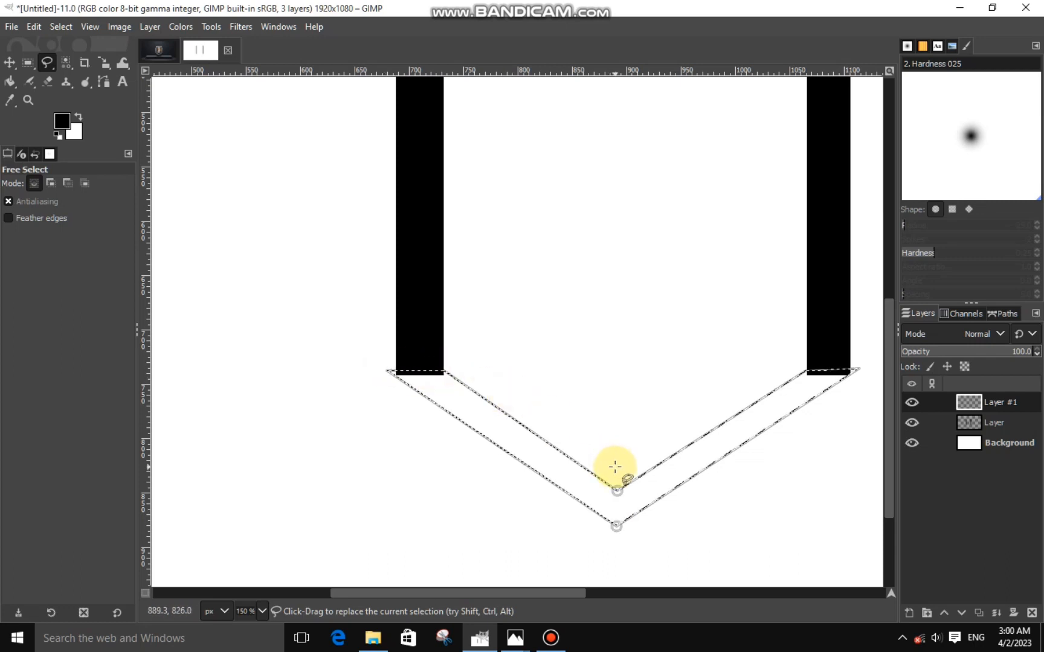
Step: Adjust the corner points of the V-shaped selection so its inner and outer tips align vertically midway between the bars
scroll(632, 469, down, 2)
scroll(628, 483, up, 2)
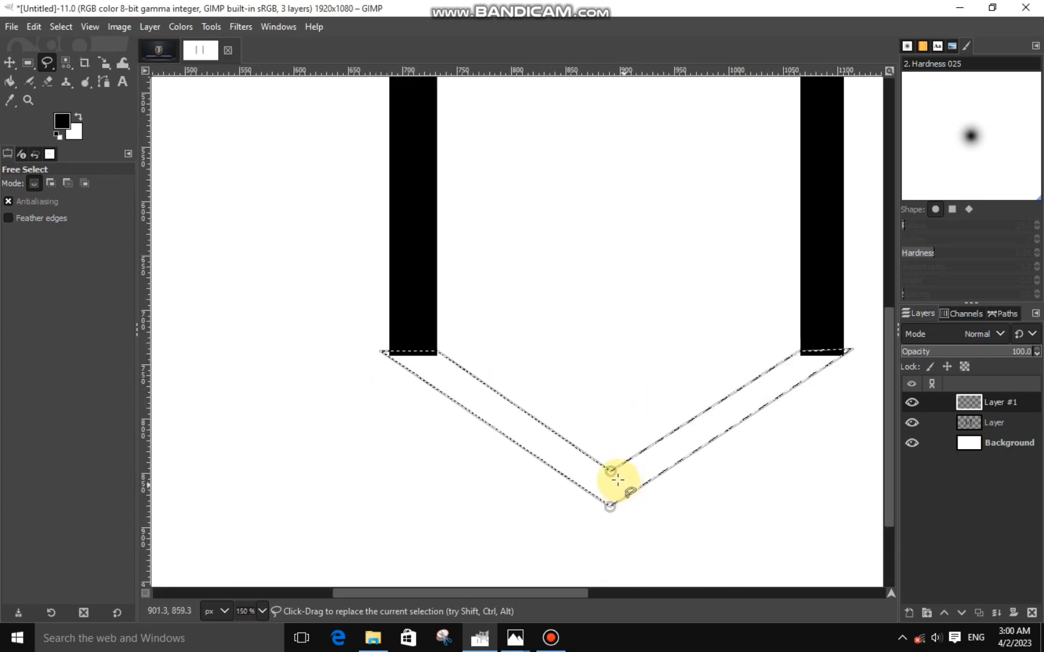
key(Return)
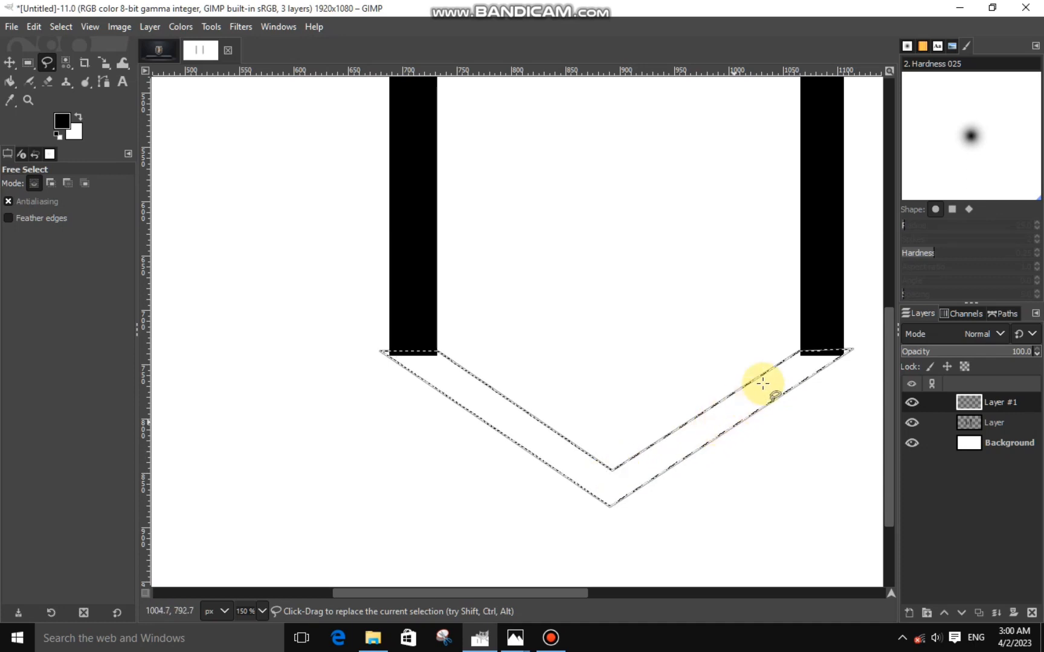
drag(801, 351, 799, 348)
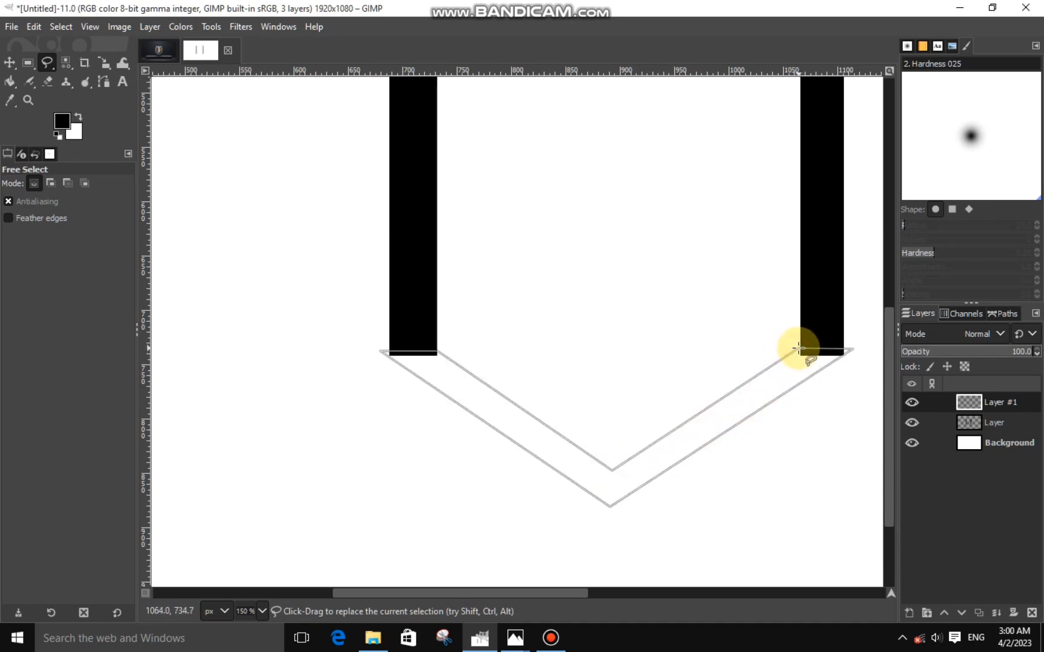
key(Return)
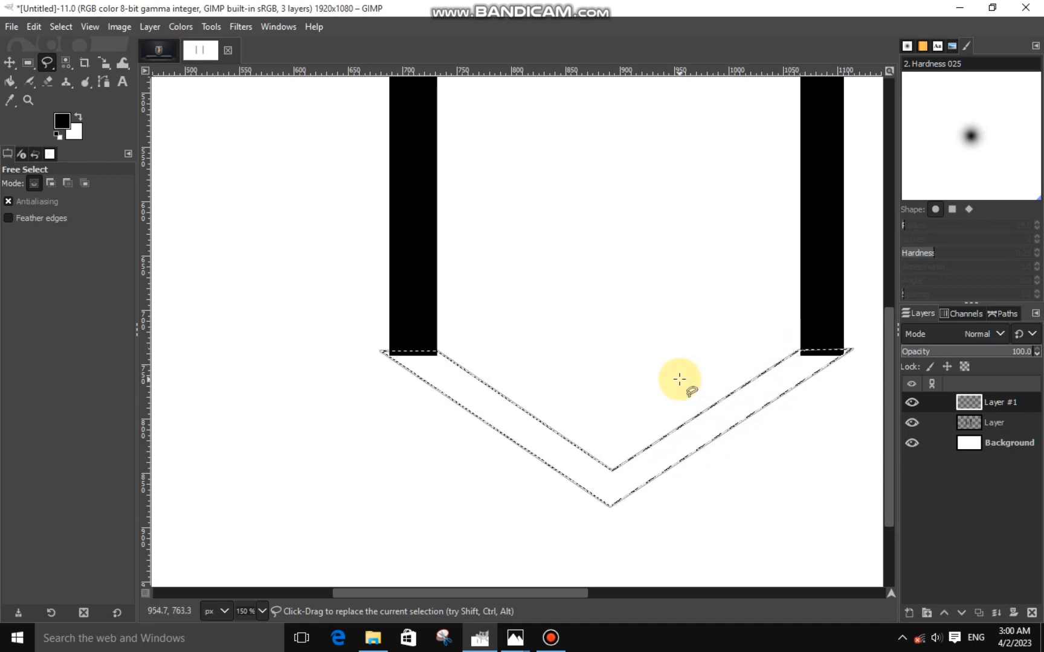
ctrl+scroll(680, 379, down, 2)
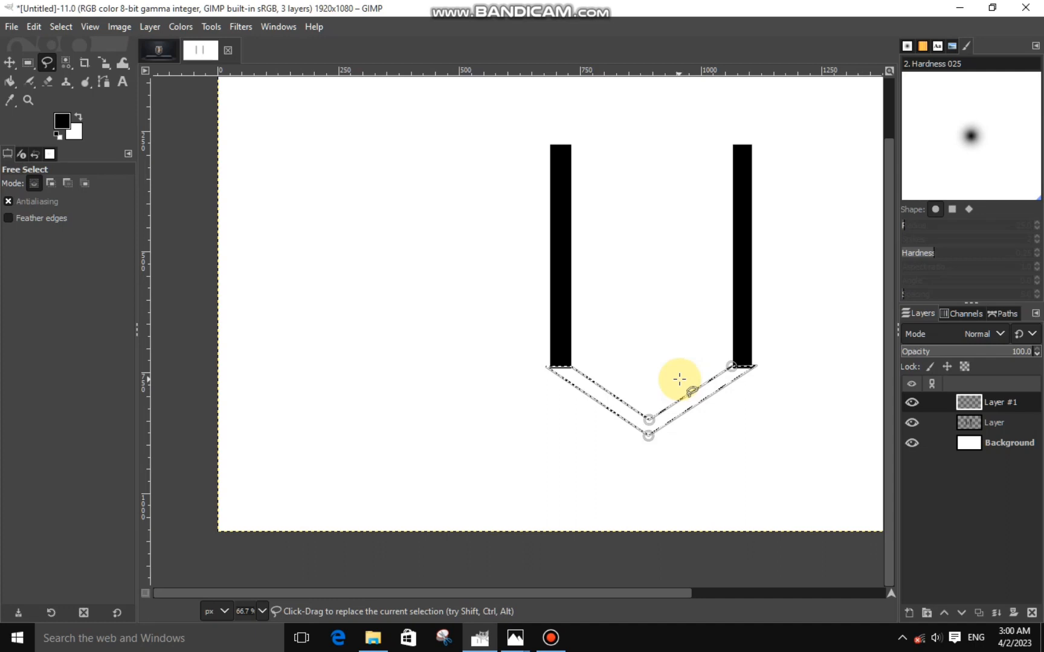
click(654, 415)
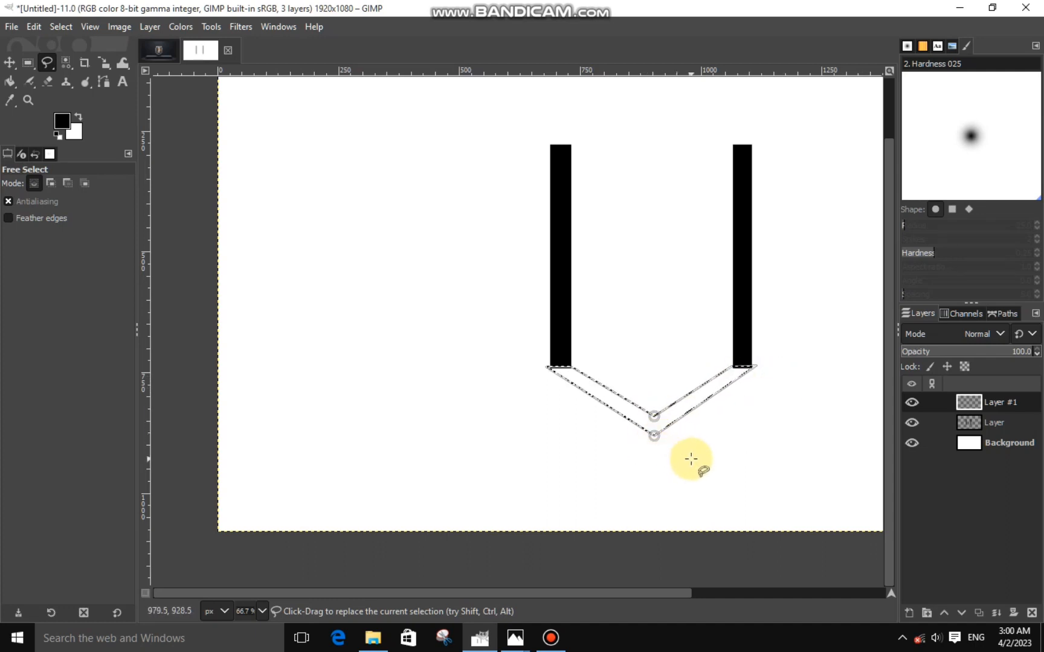
ctrl+scroll(682, 417, down, 1)
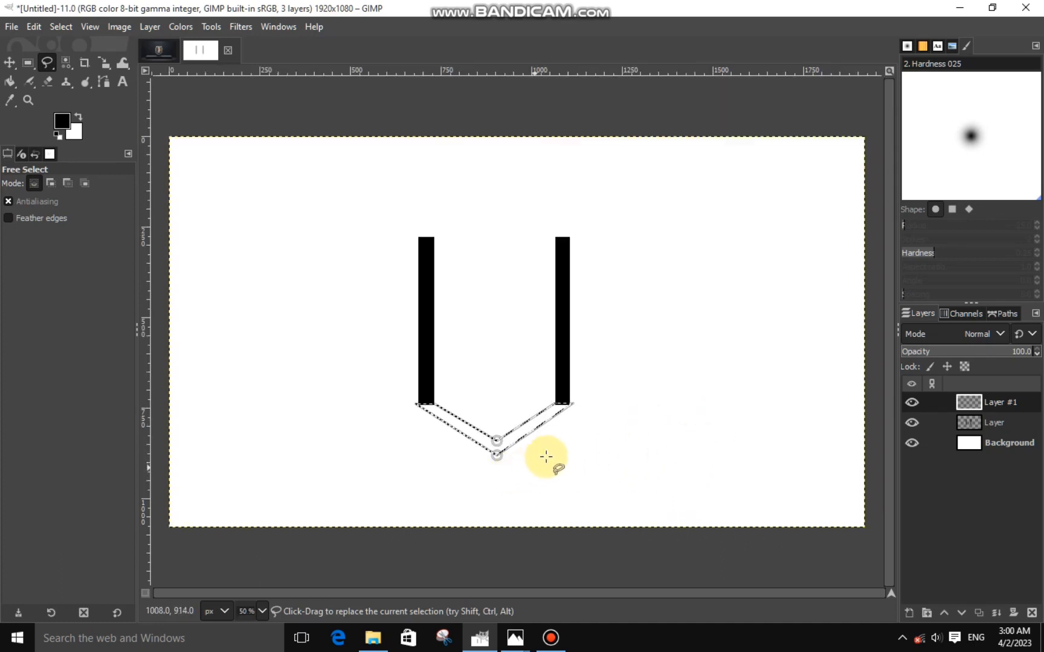
Step: Fill the V-shaped selection with the black foreground colour and deselect it
right_click(547, 428)
mouse_move(610, 466)
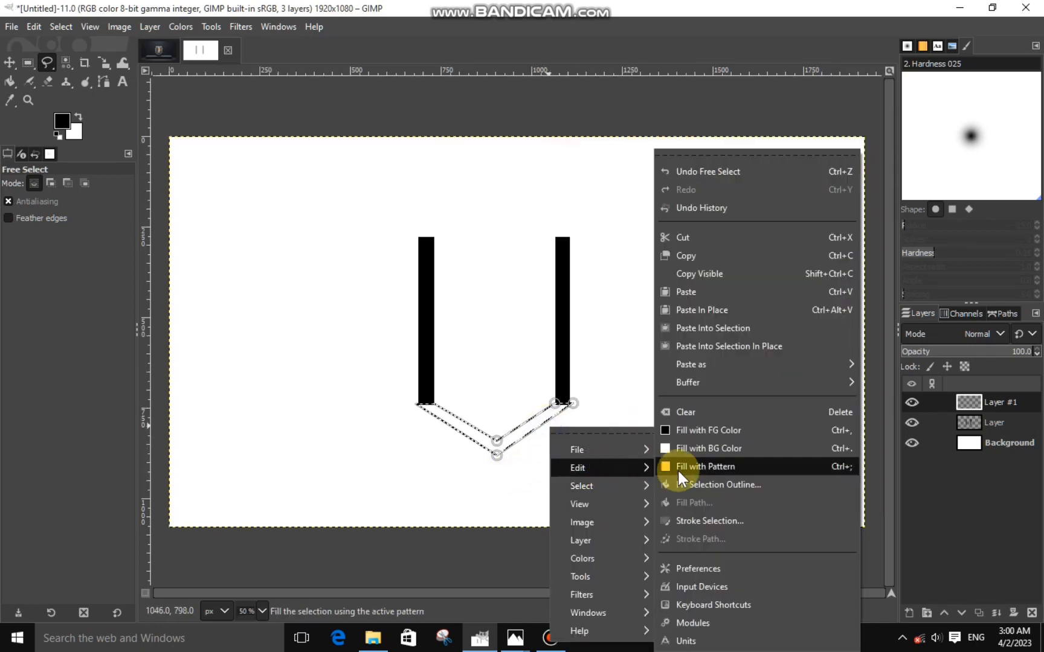
click(680, 429)
key(ctrl+shift+a)
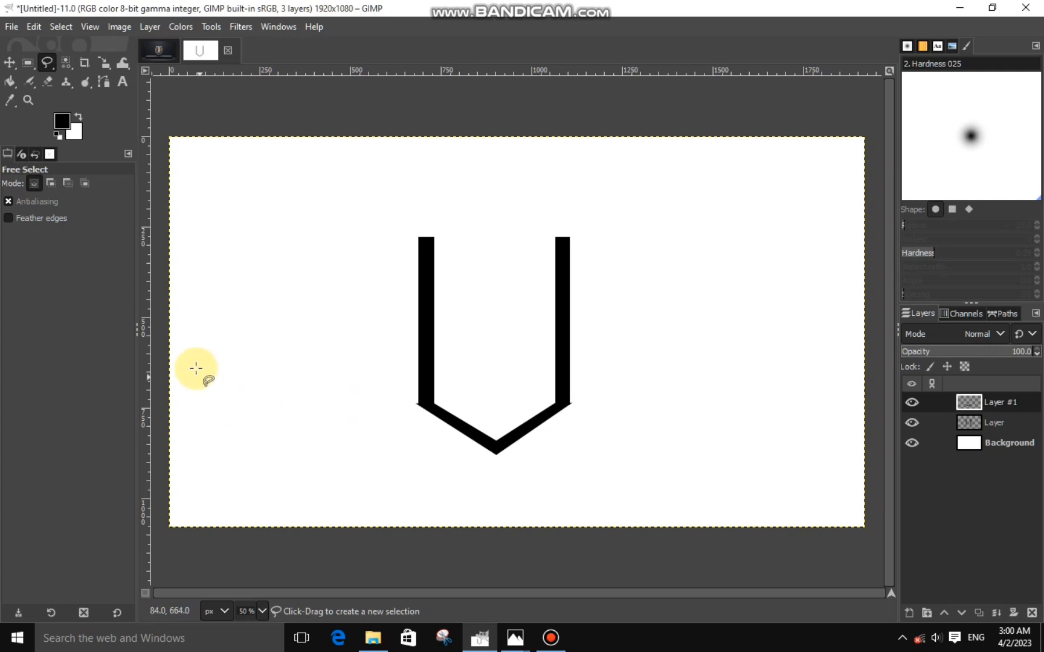
Step: Erase the spur at the shield's right corner using an Eraser of size 37, hardness 63 and force 58
click(28, 80)
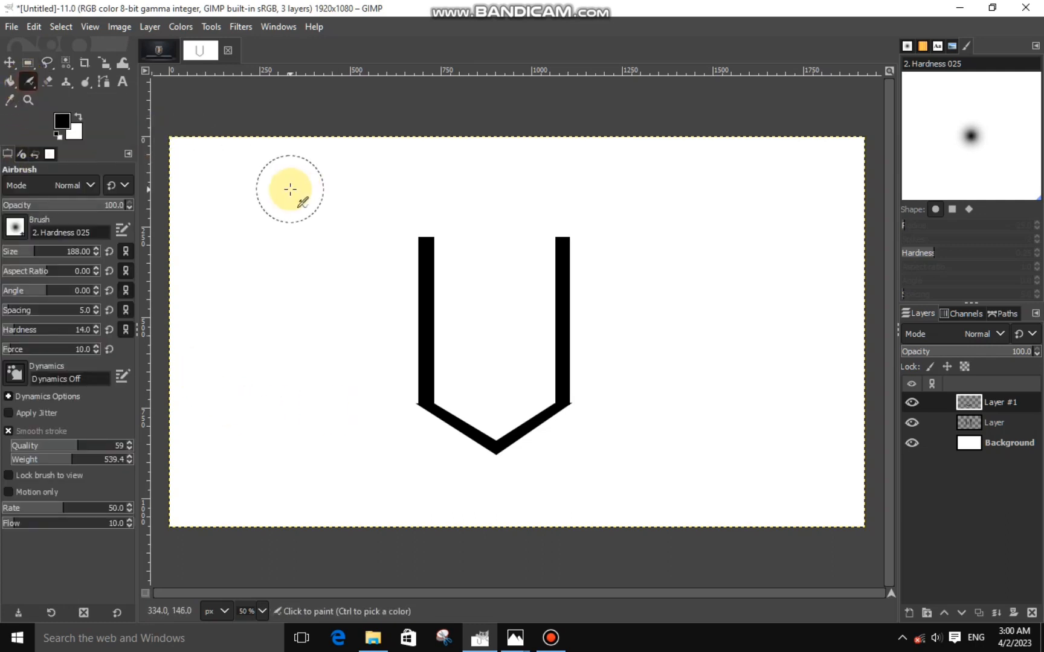
click(24, 253)
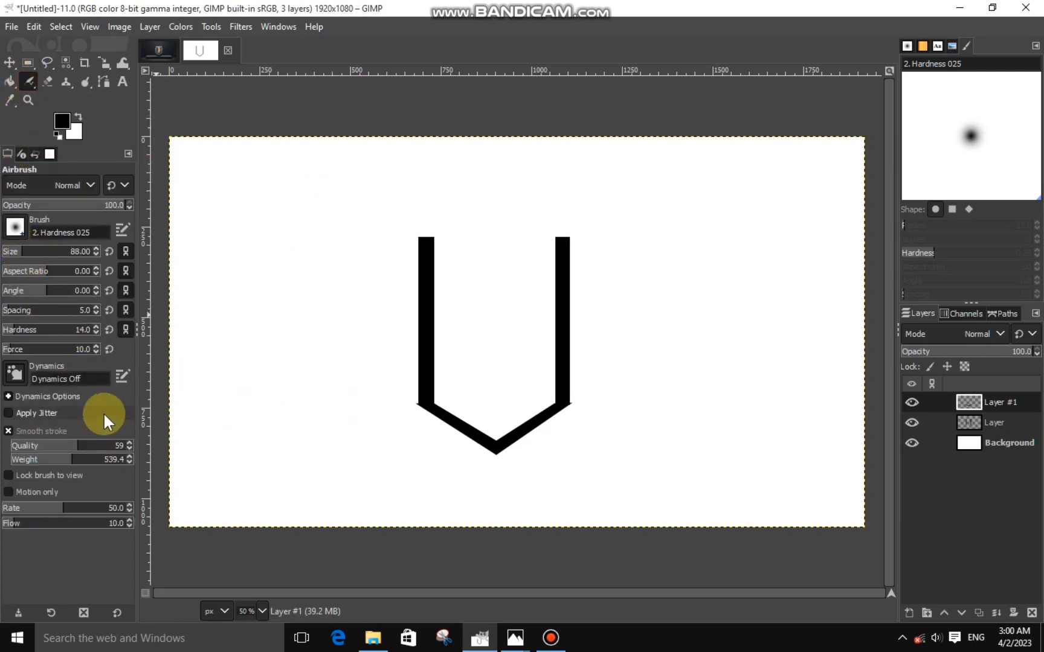
click(48, 82)
scroll(576, 404, up, 3)
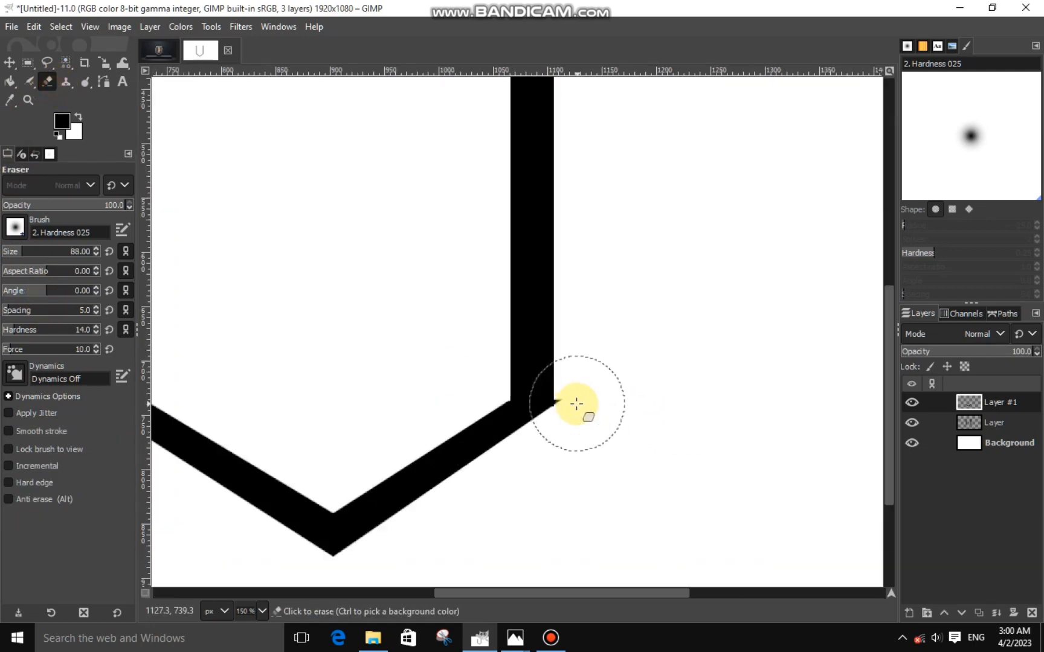
scroll(576, 401, up, 1)
click(577, 411)
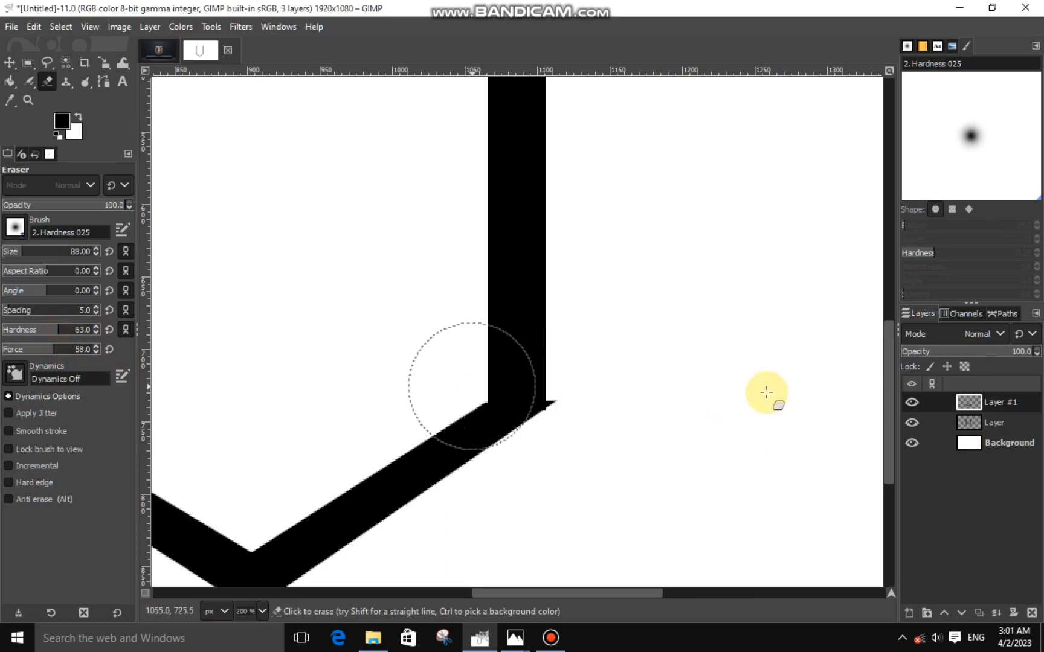
click(13, 250)
click(569, 403)
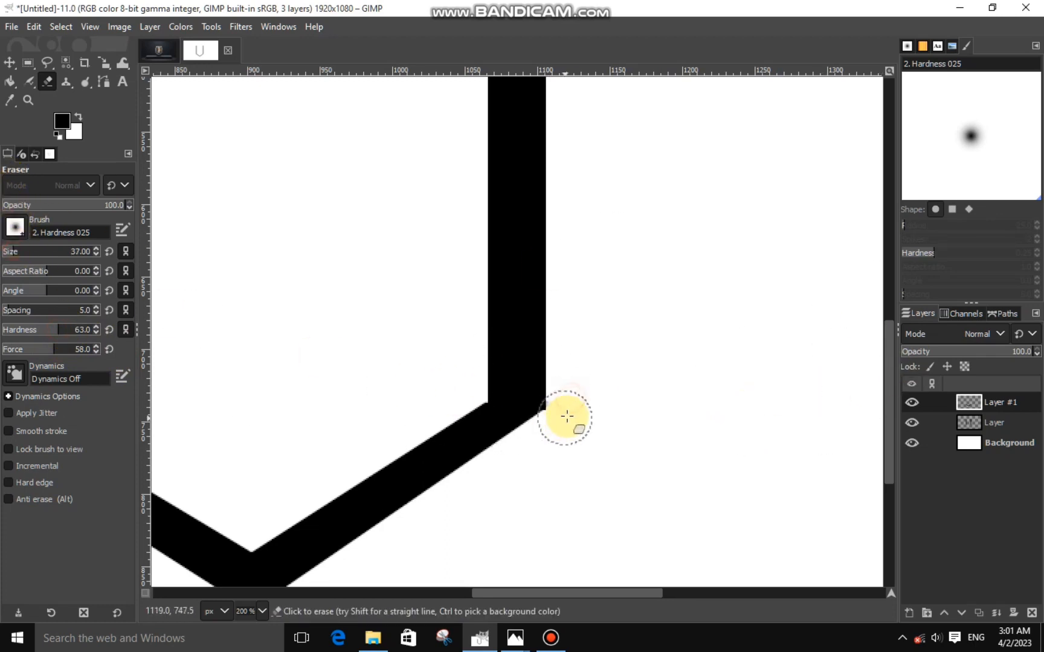
Step: Erase the spur sticking out at the shield's left corner
drag(483, 594, 334, 594)
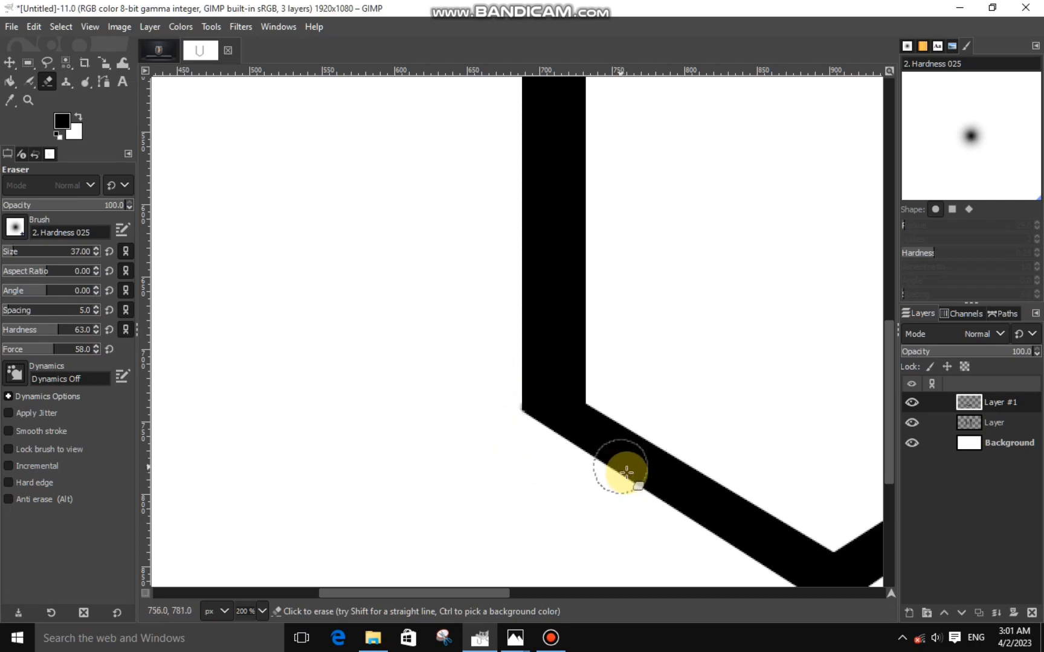
scroll(622, 469, down, 3)
scroll(639, 471, down, 1)
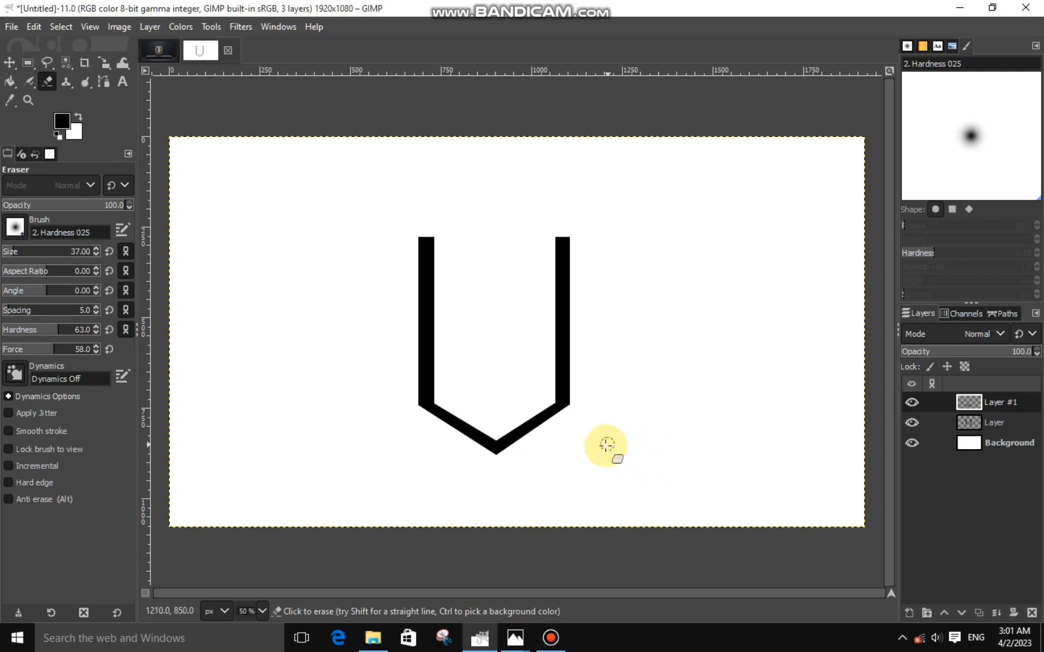
Step: Cut the upper ends off both vertical bars on the bars' layer using a 692 × 242 px rectangular selection, and deselect
click(27, 61)
click(1004, 421)
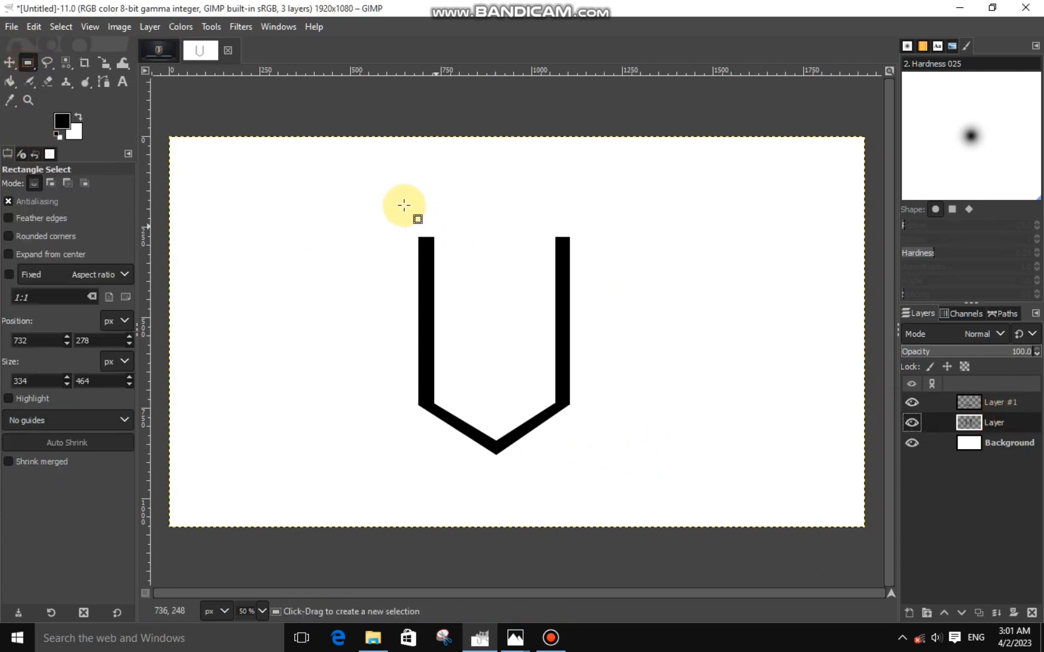
drag(382, 200, 632, 286)
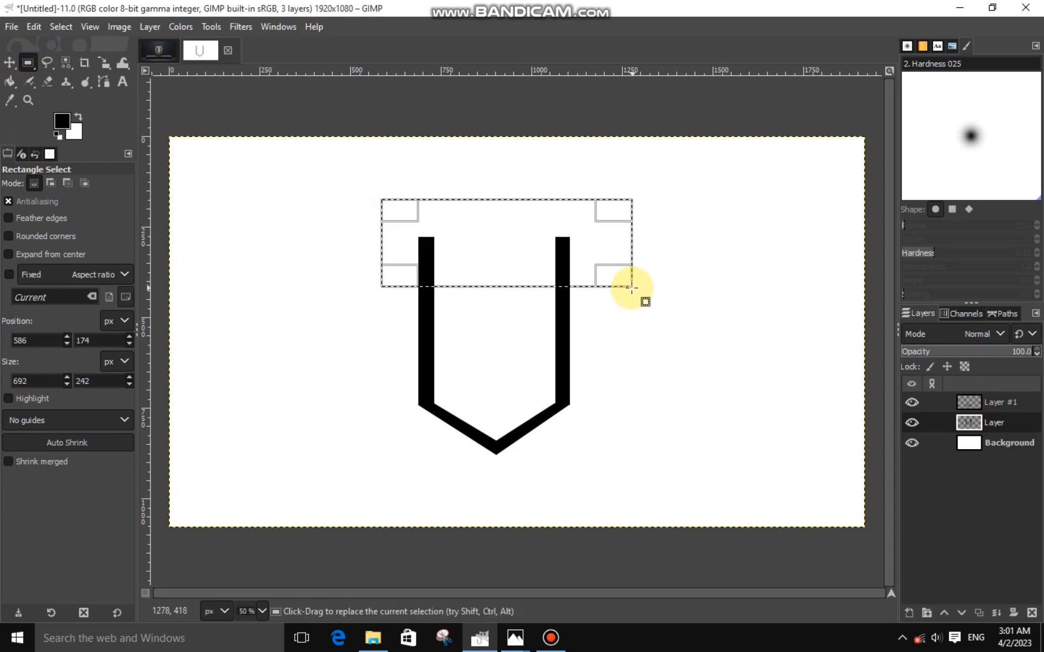
right_click(555, 259)
mouse_move(582, 297)
click(685, 237)
click(319, 245)
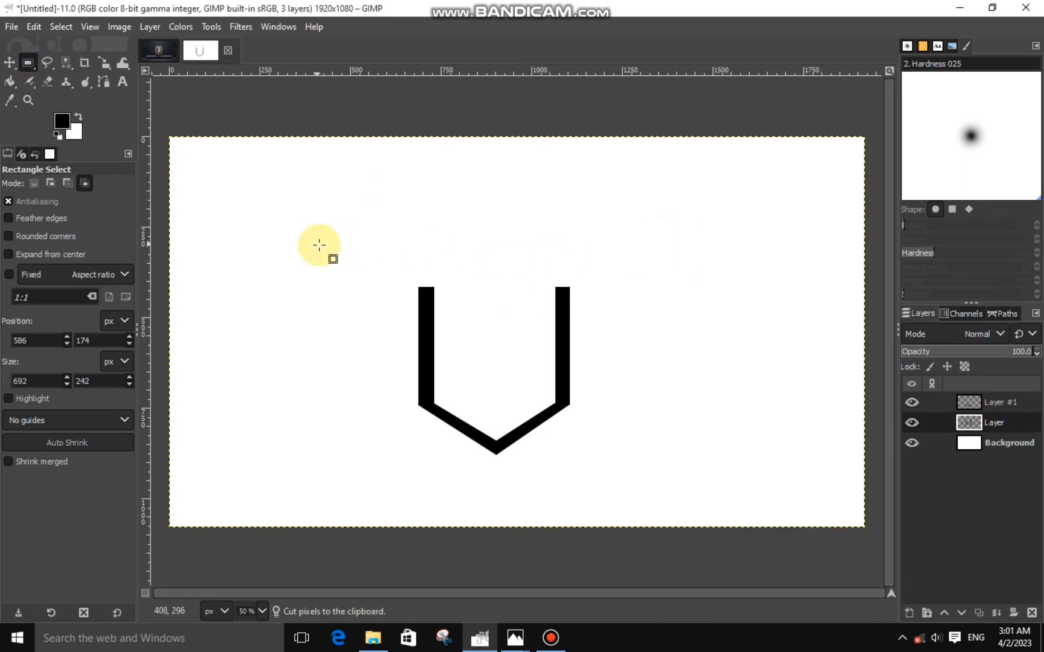
Step: Add a black Serif Bold letter T in a text box beside the shield and enlarge it well beyond 62 px
click(976, 405)
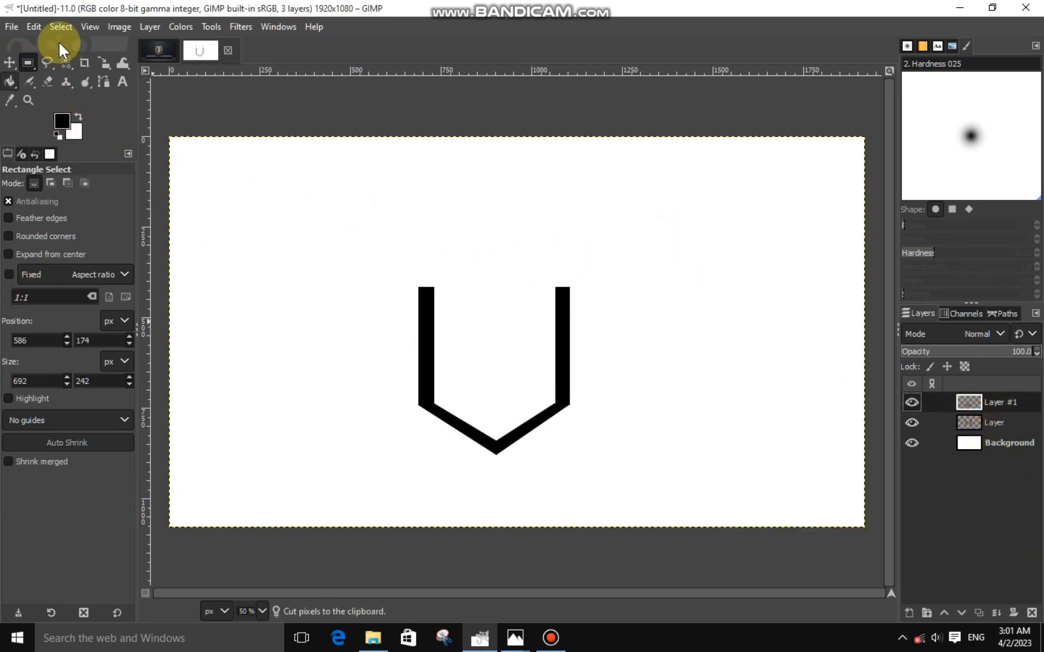
click(122, 82)
click(266, 200)
drag(252, 187, 610, 398)
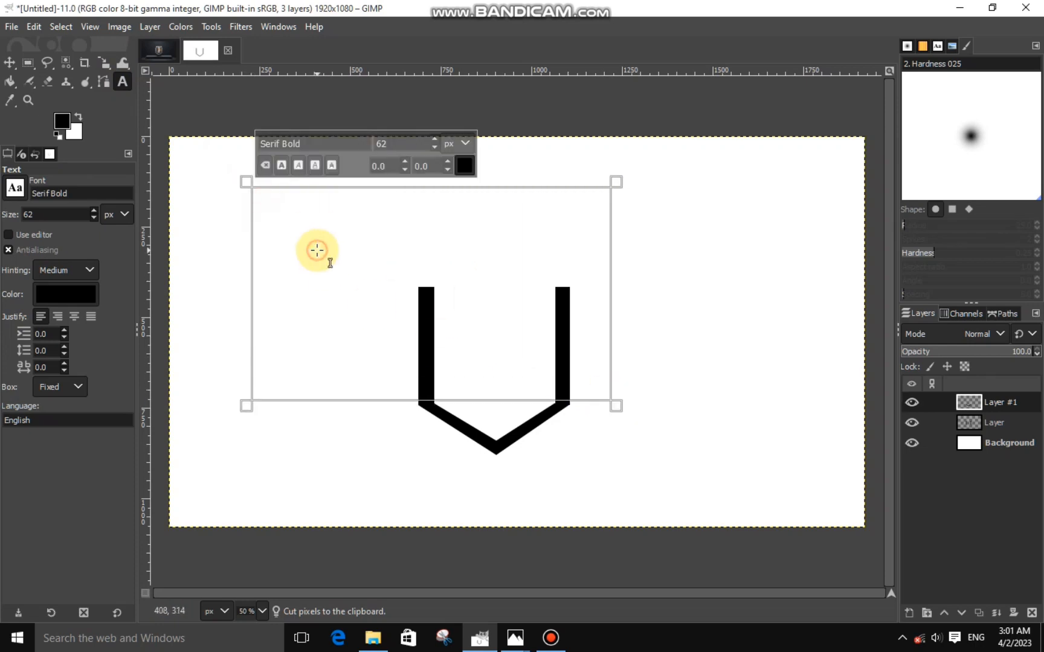
text(T)
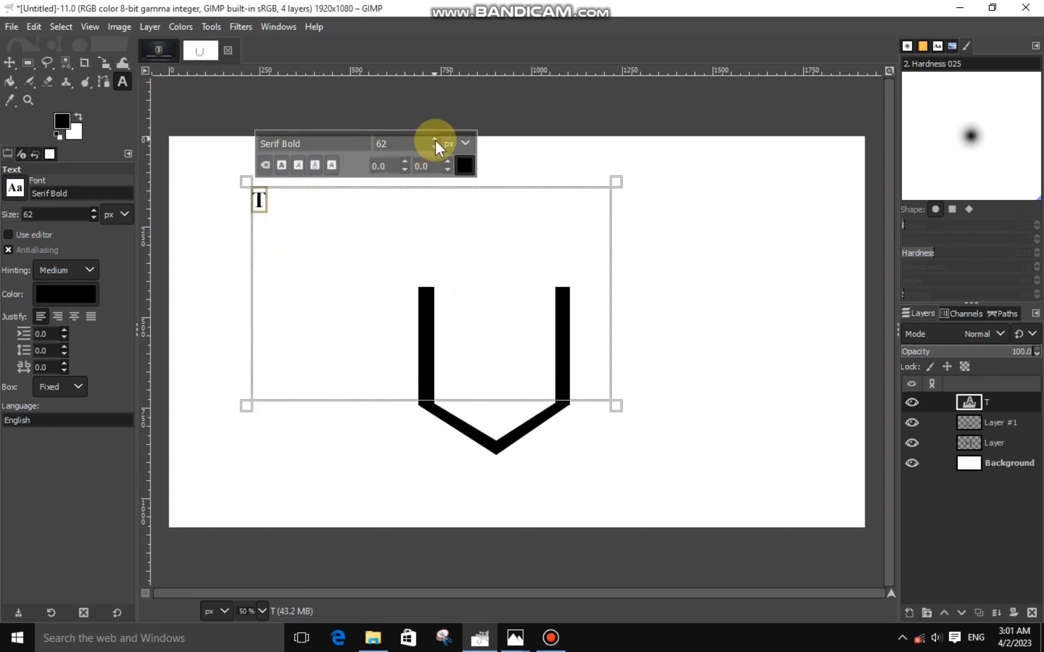
drag(435, 140, 435, 140)
Step: Scale the T layer to about 1234 × 734 px and place the letter centrally between the shield's bars
click(104, 62)
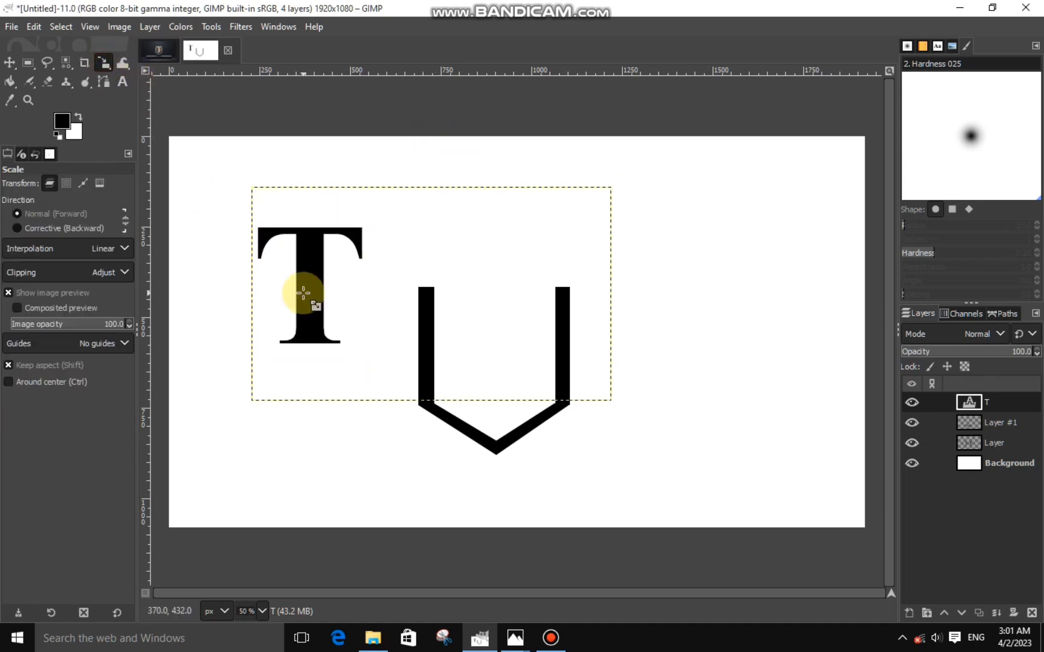
click(303, 293)
drag(425, 298, 612, 322)
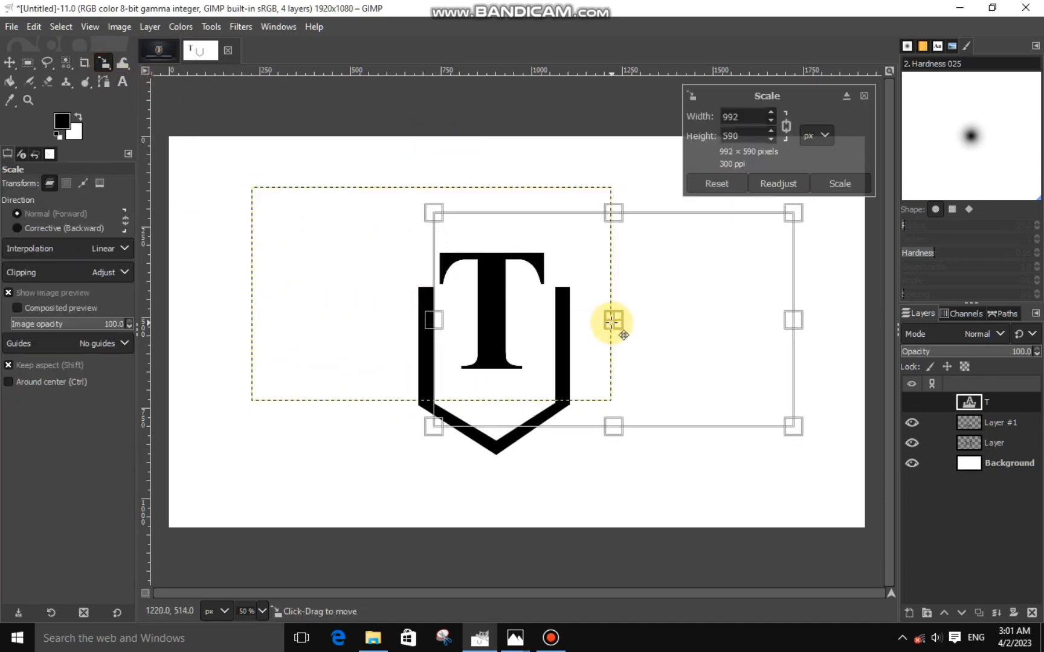
drag(652, 397, 729, 442)
drag(508, 350, 488, 342)
drag(646, 348, 642, 331)
click(842, 184)
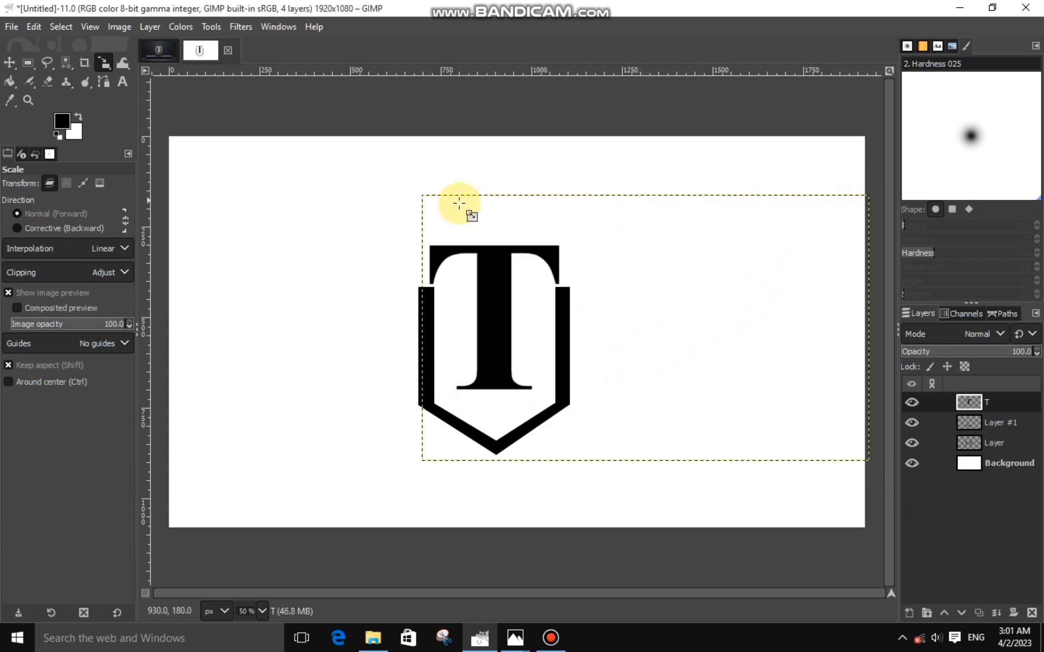
Step: Erase the lower tips of the T's crossbar serifs inside a 642 × 238 px rectangular selection
click(28, 62)
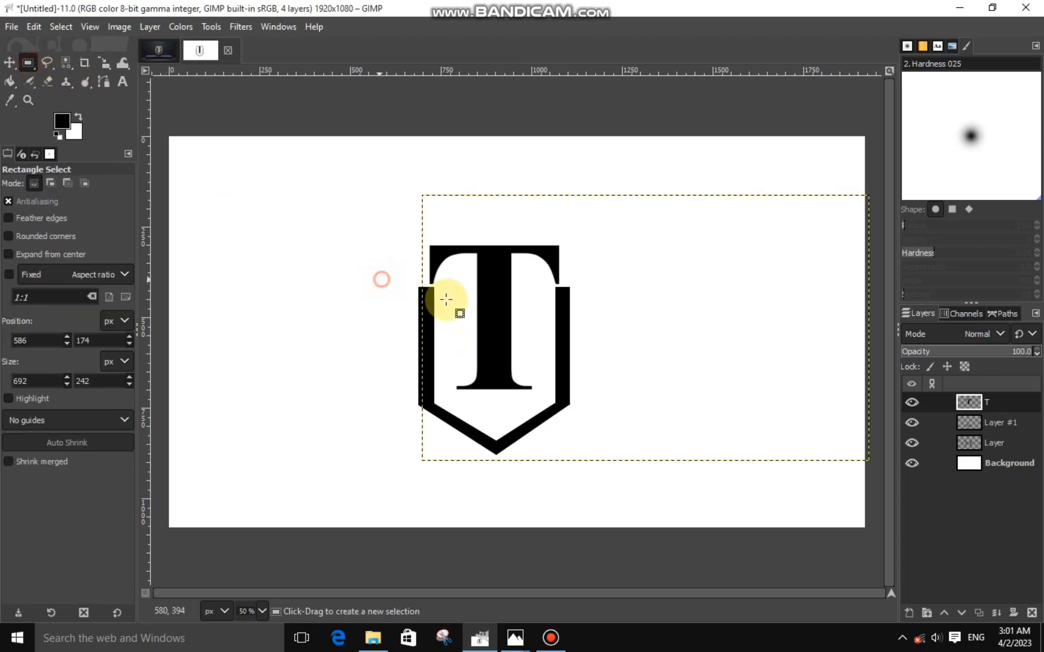
drag(382, 279, 614, 358)
drag(521, 304, 524, 287)
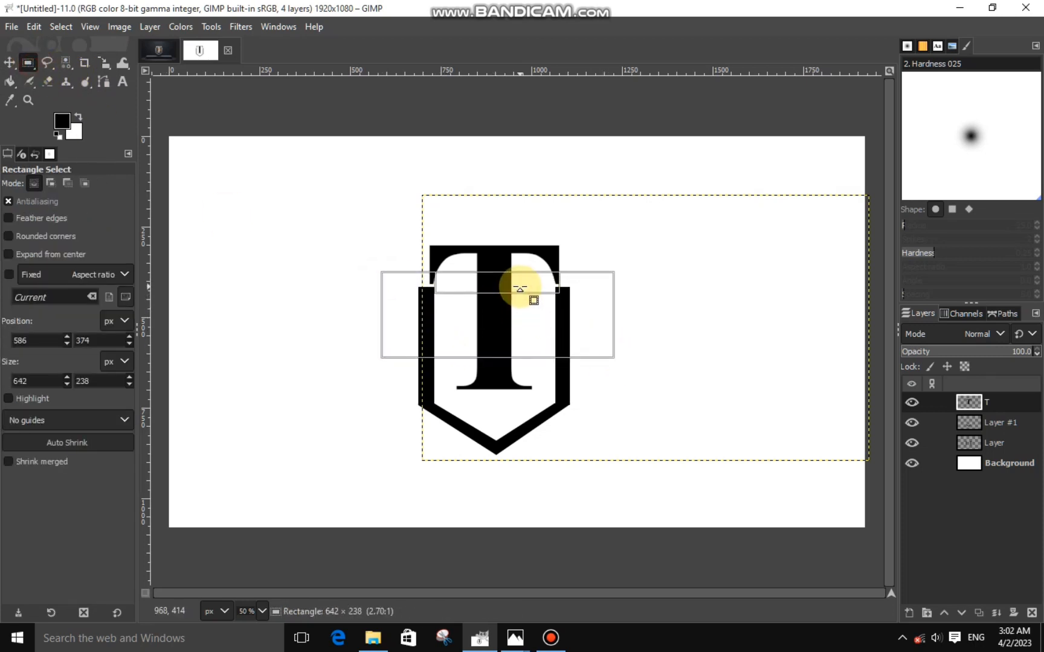
right_click(529, 328)
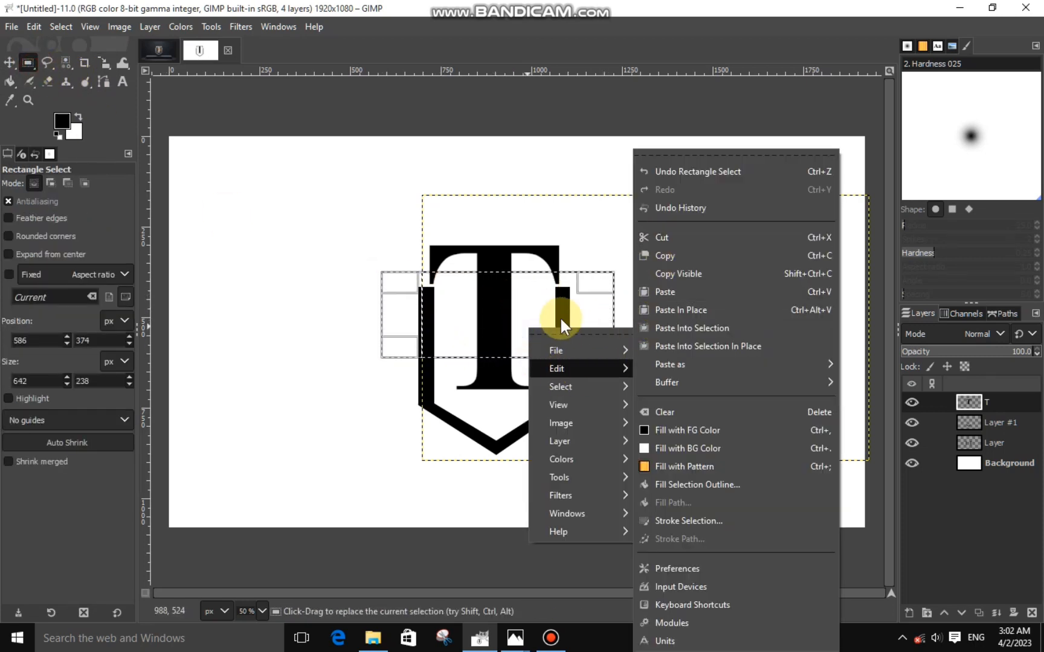
click(518, 306)
click(45, 82)
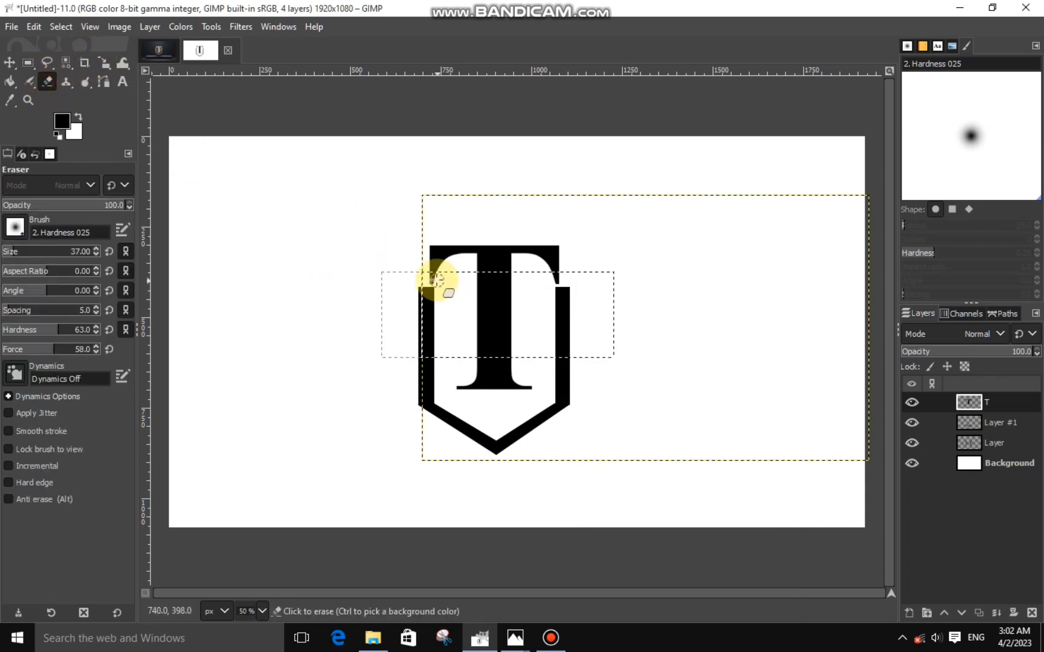
mouse_move(432, 277)
mouse_down()
mouse_move(634, 276)
mouse_move(558, 283)
mouse_move(561, 317)
mouse_up()
Step: Shift the T slightly down so its serifs sit just above the tops of the shield's bars
click(104, 62)
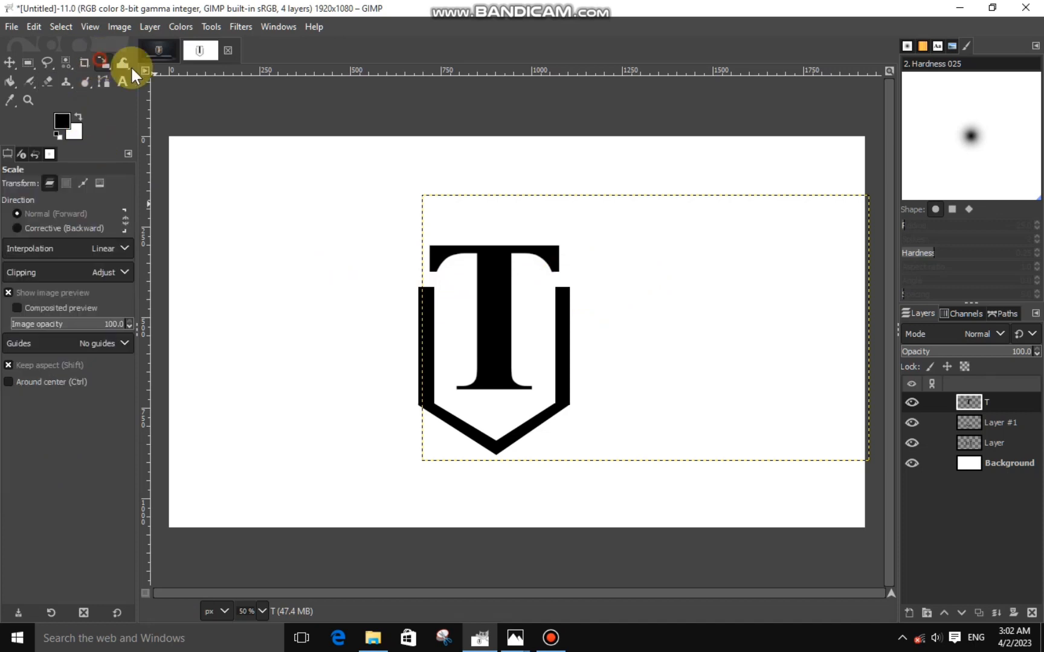
click(646, 351)
drag(647, 333, 647, 343)
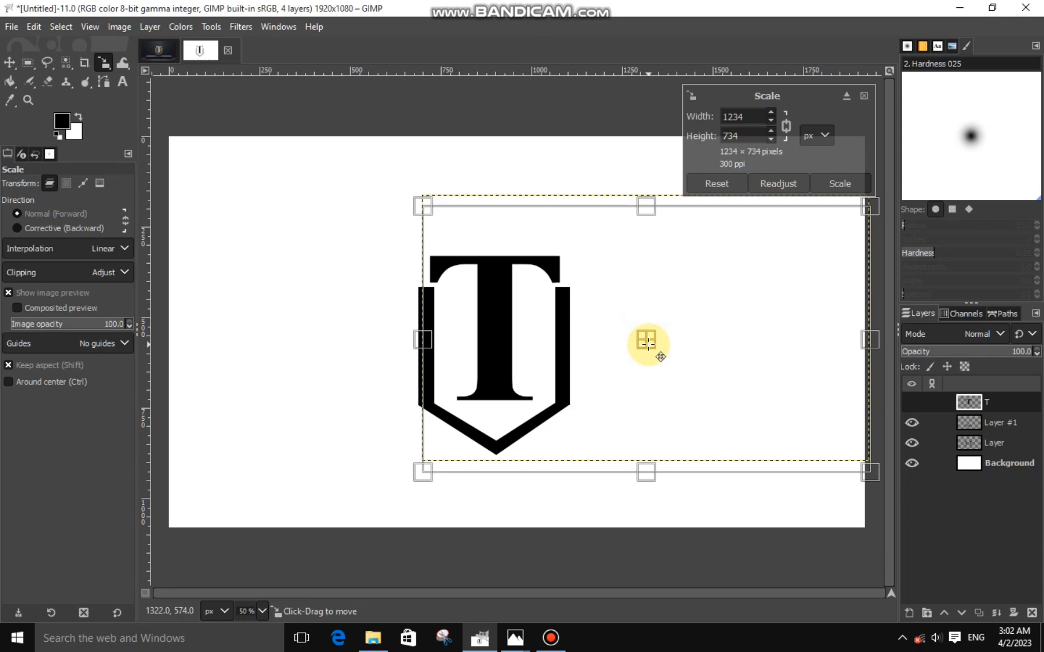
click(864, 177)
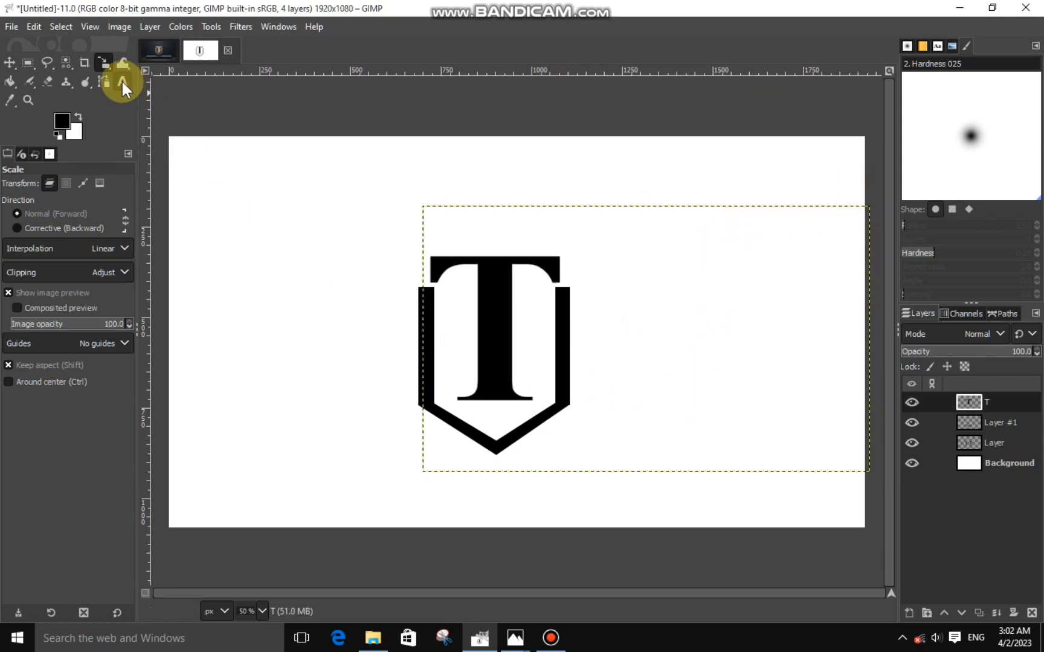
Step: Add a black Serif Bold letter S in a text box beside the shield and enlarge it to over the T's height
click(121, 81)
drag(252, 190, 452, 426)
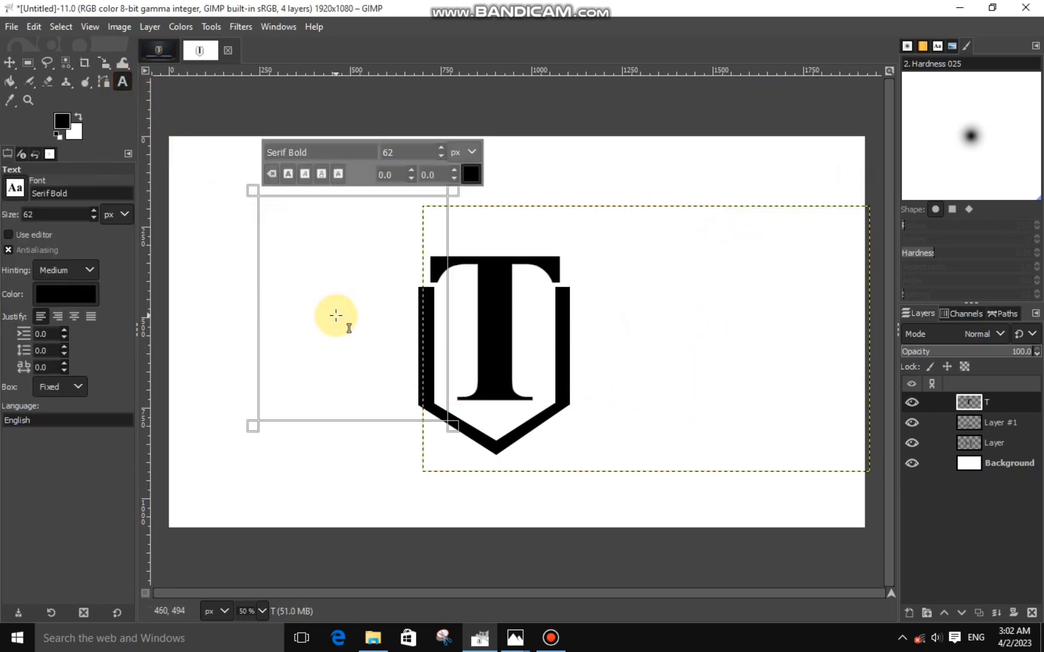
text(S)
drag(439, 147, 438, 146)
Step: Scale the S layer to about 426 × 506 px and centre the letter over the T's stem
click(104, 62)
click(357, 310)
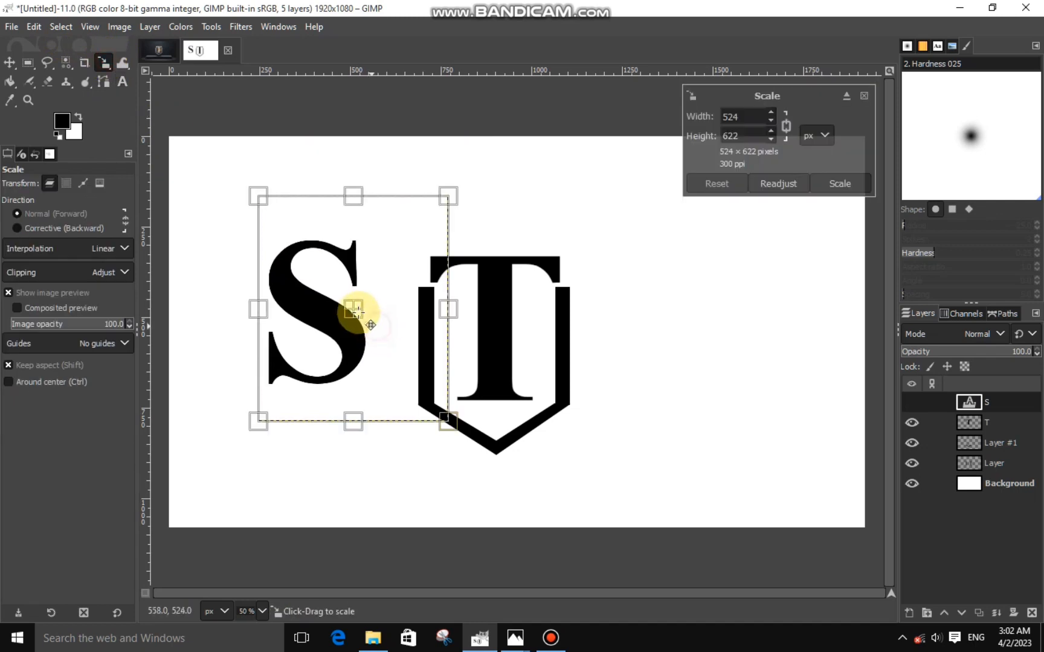
drag(356, 310, 529, 333)
drag(590, 440, 552, 401)
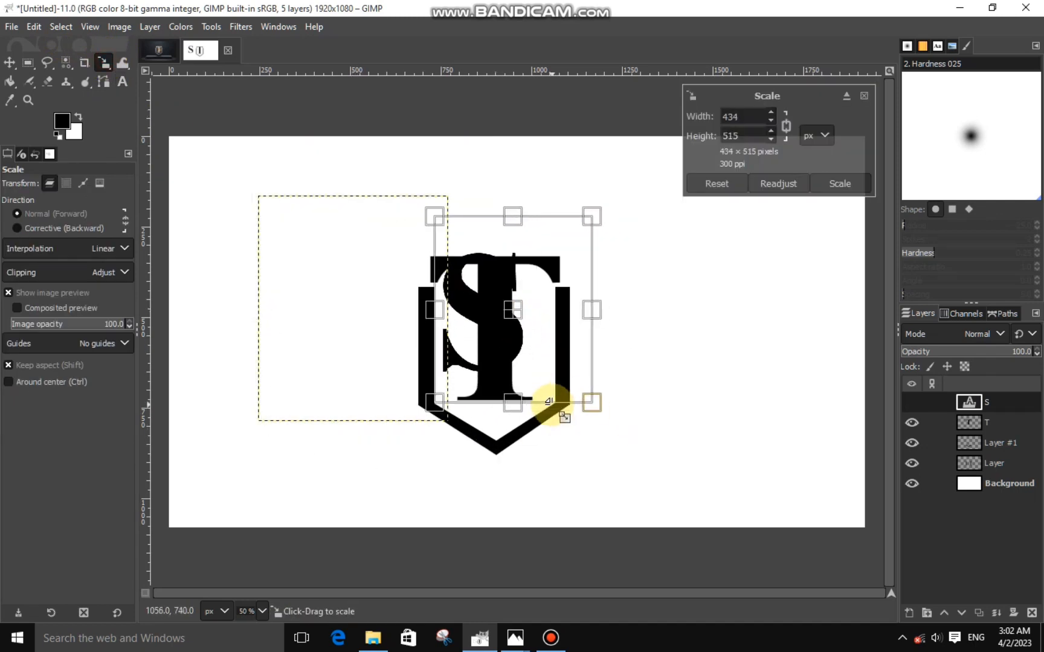
drag(513, 306, 527, 327)
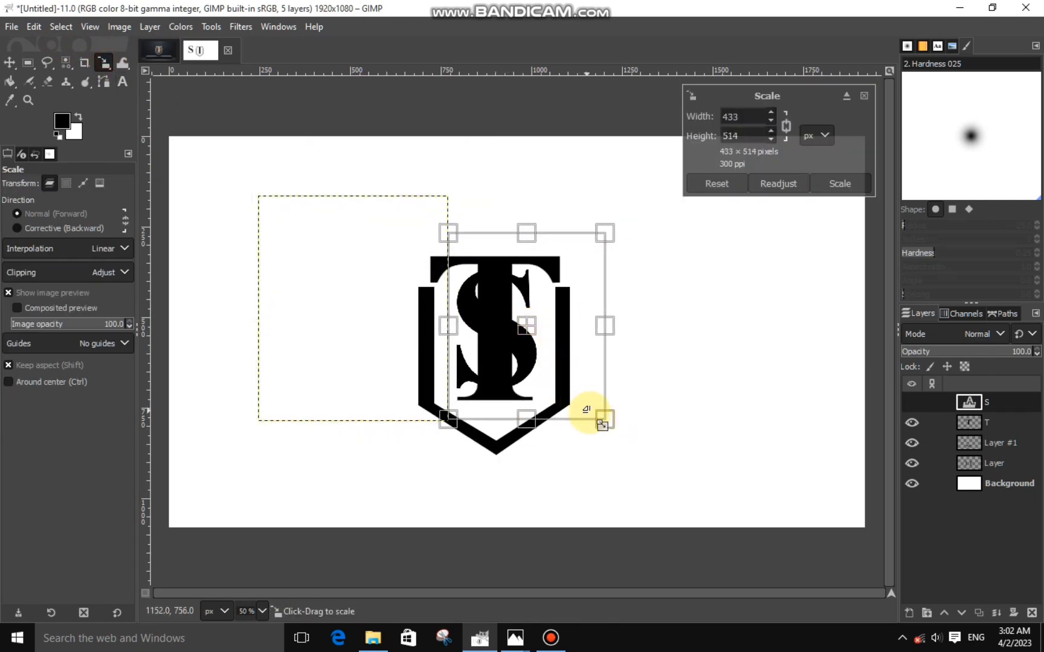
drag(591, 419, 586, 415)
drag(523, 325, 525, 324)
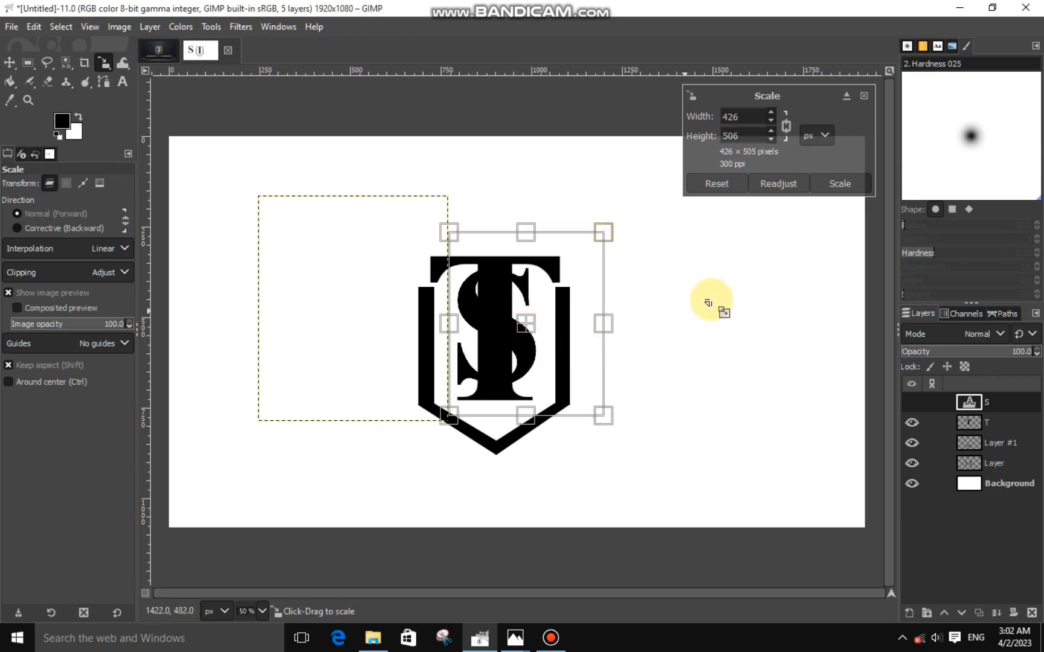
click(833, 191)
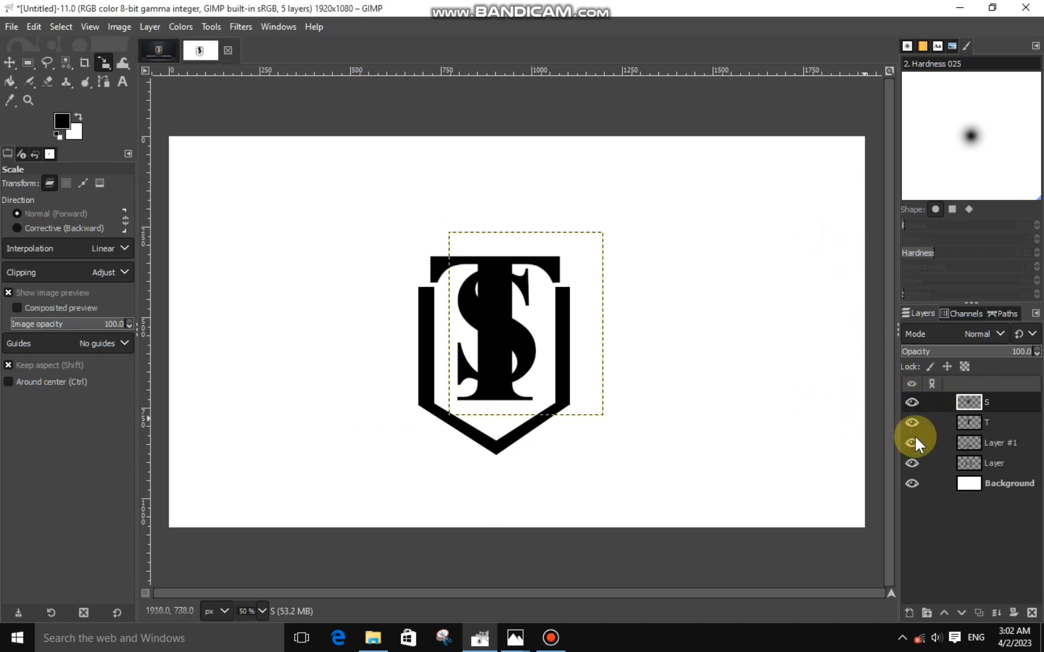
Step: Lower the T layer's opacity to 50.5 and select a 116 × 410 px rectangle around the T's stem
click(951, 423)
click(968, 356)
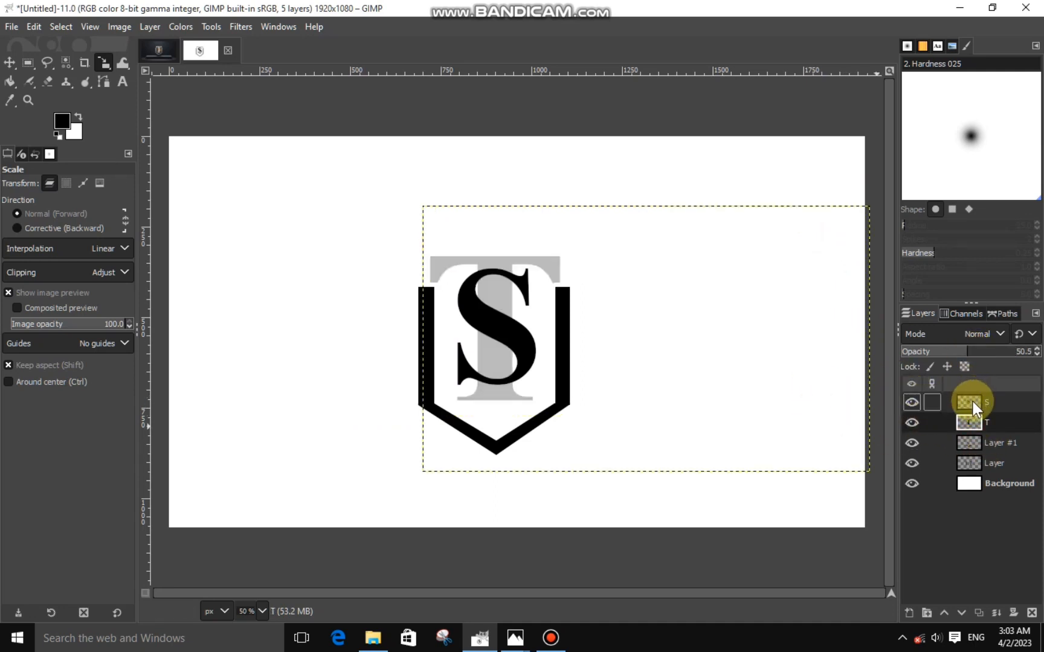
click(28, 62)
drag(473, 245, 516, 394)
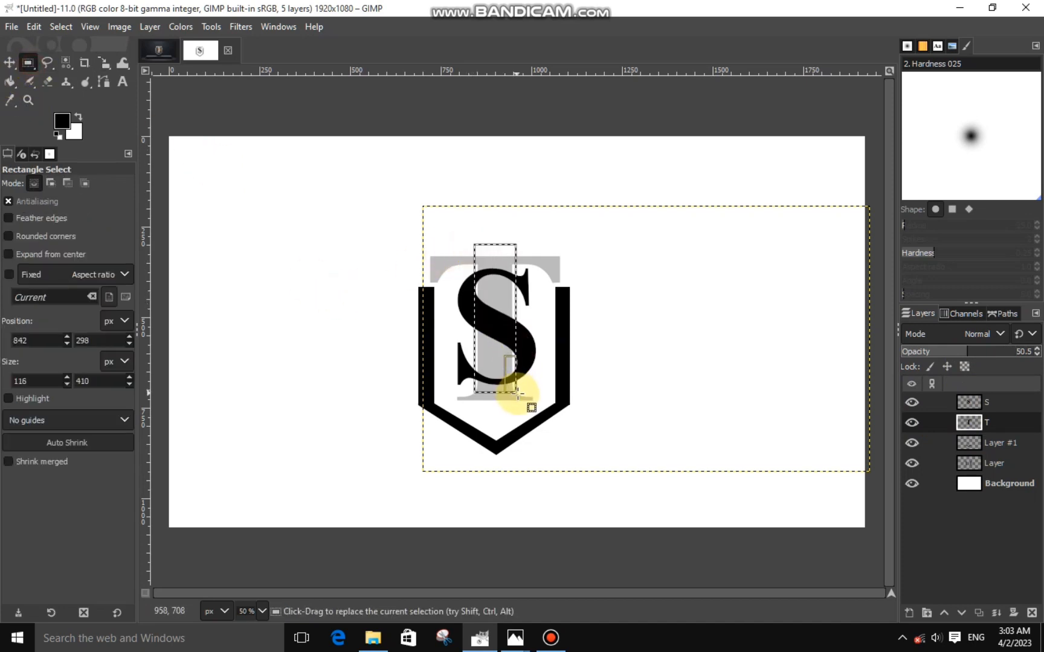
scroll(473, 319, up, 3)
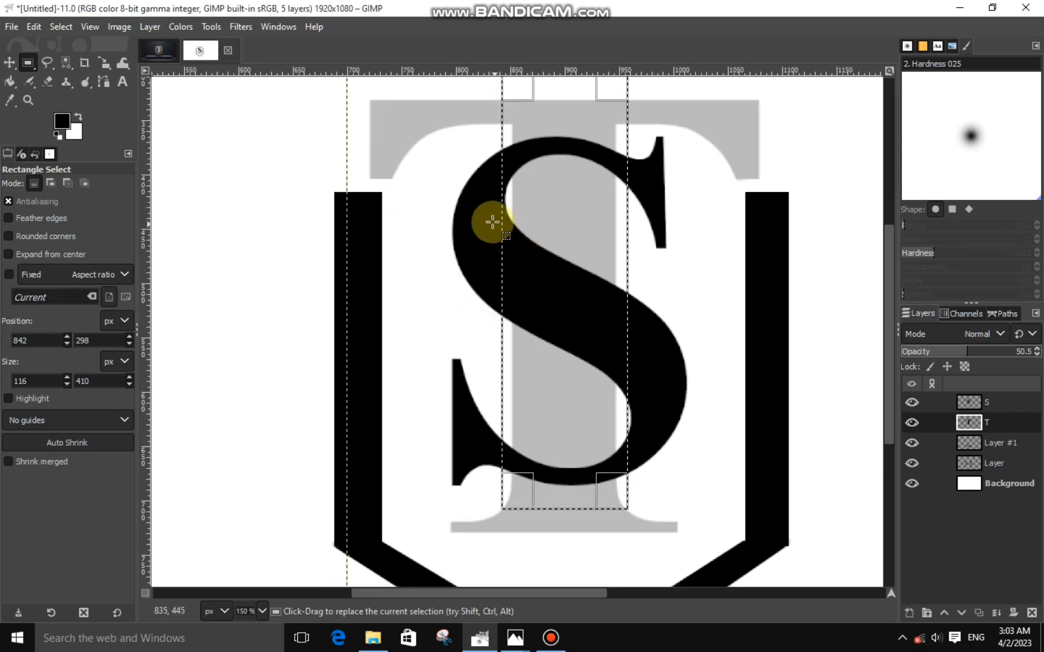
Step: Erase the S's upper and lower curves inside the selection, keeping its diagonal stroke, and deselect
click(976, 395)
click(47, 81)
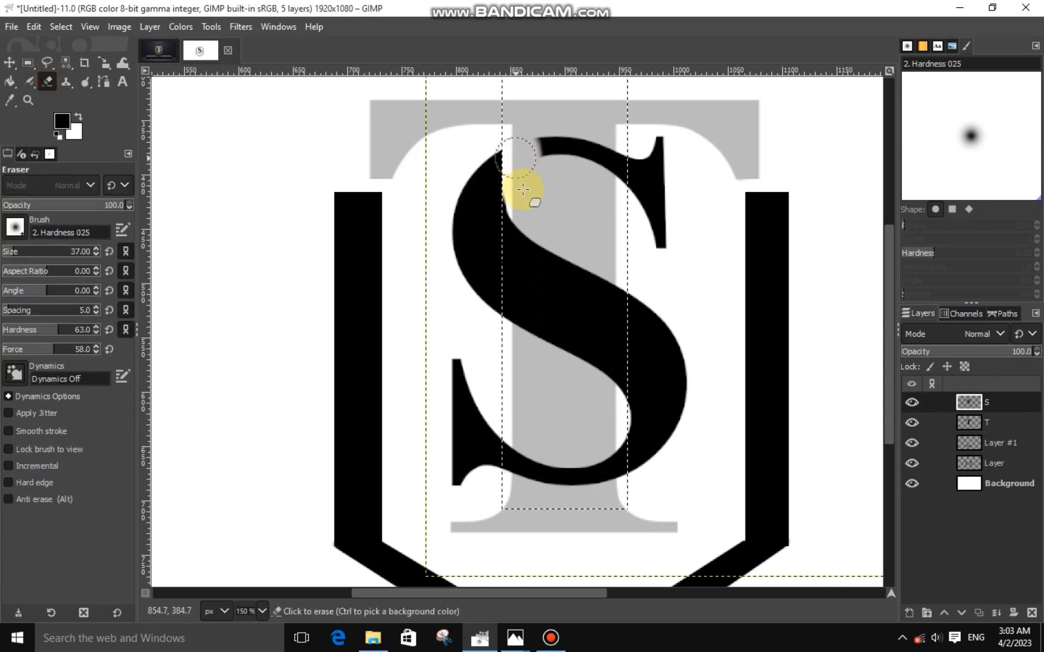
drag(547, 145, 539, 128)
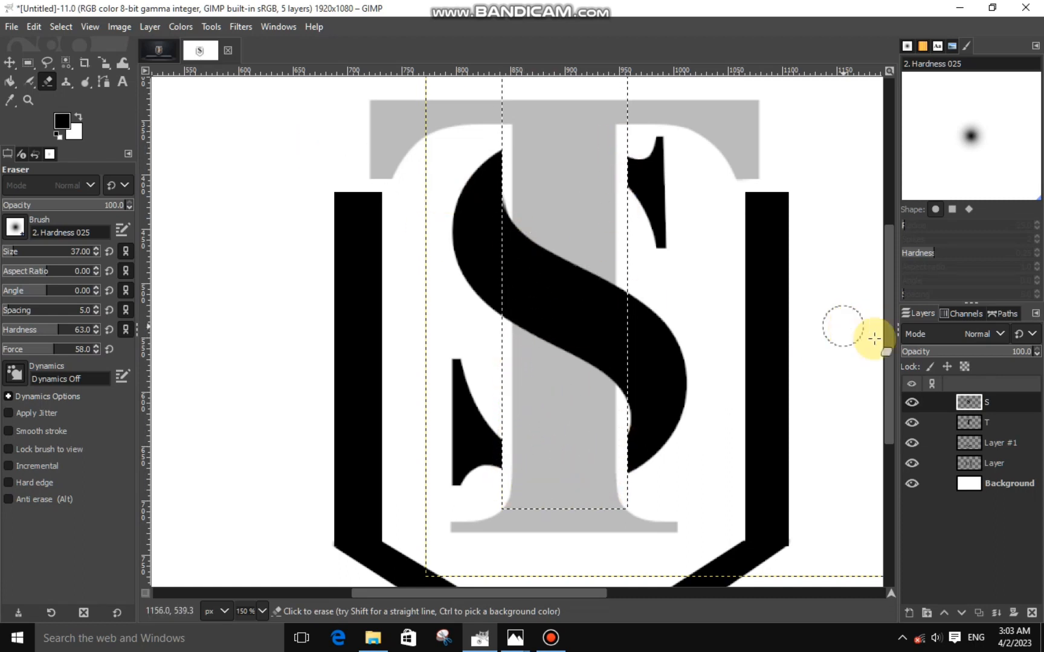
key(ctrl+shift+a)
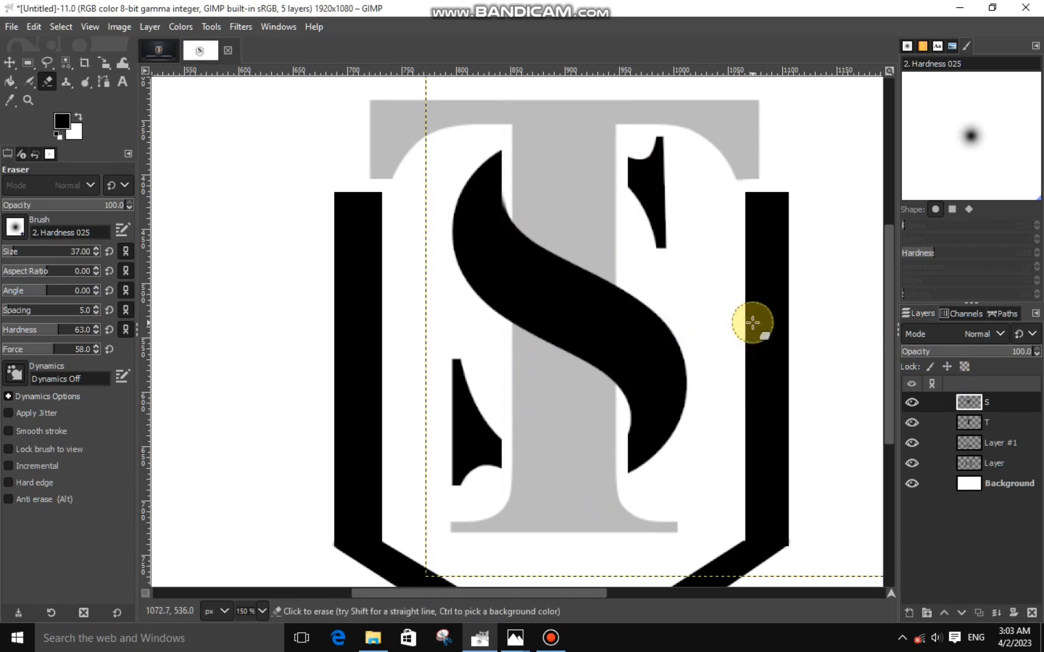
Step: Restore the T layer's opacity to 100 and toggle the S layer's visibility off and on to check it
scroll(752, 323, down, 3)
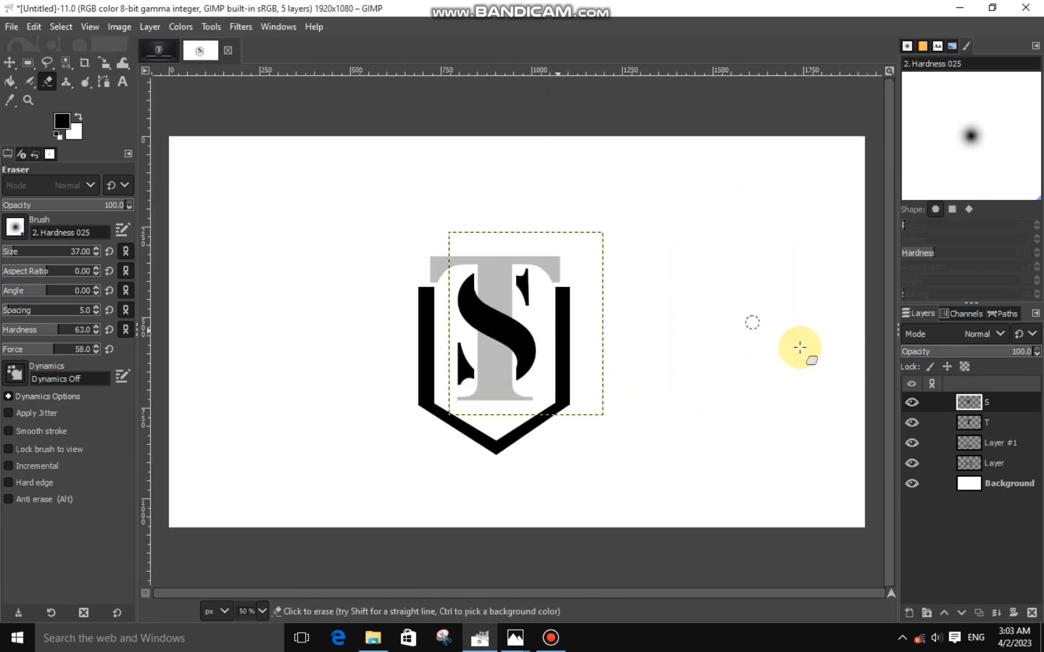
click(996, 417)
drag(988, 352, 1041, 371)
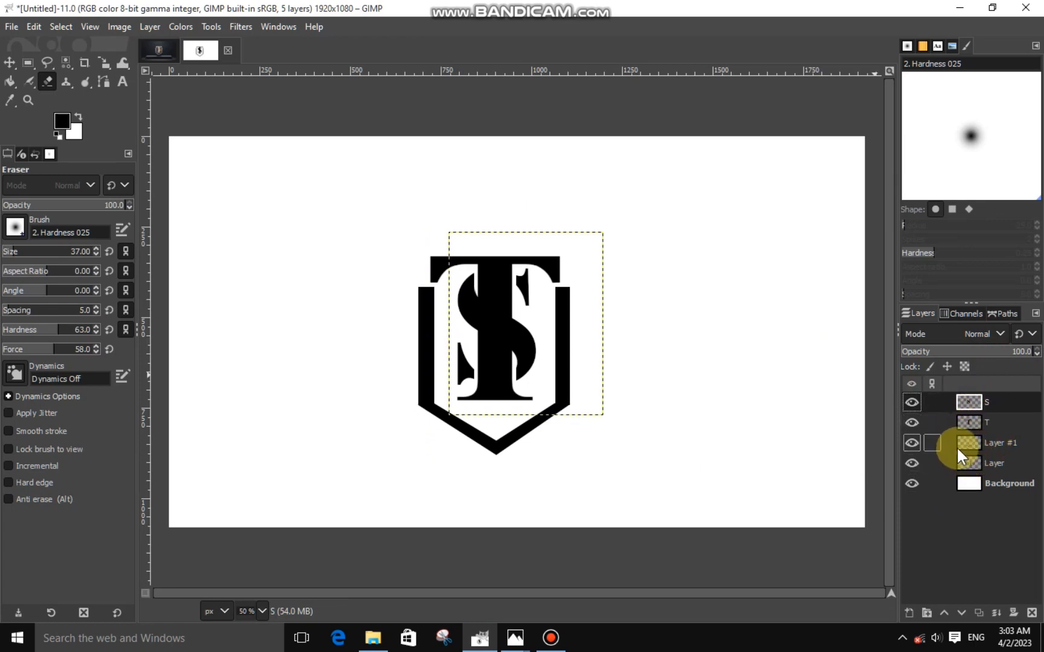
click(911, 403)
click(912, 403)
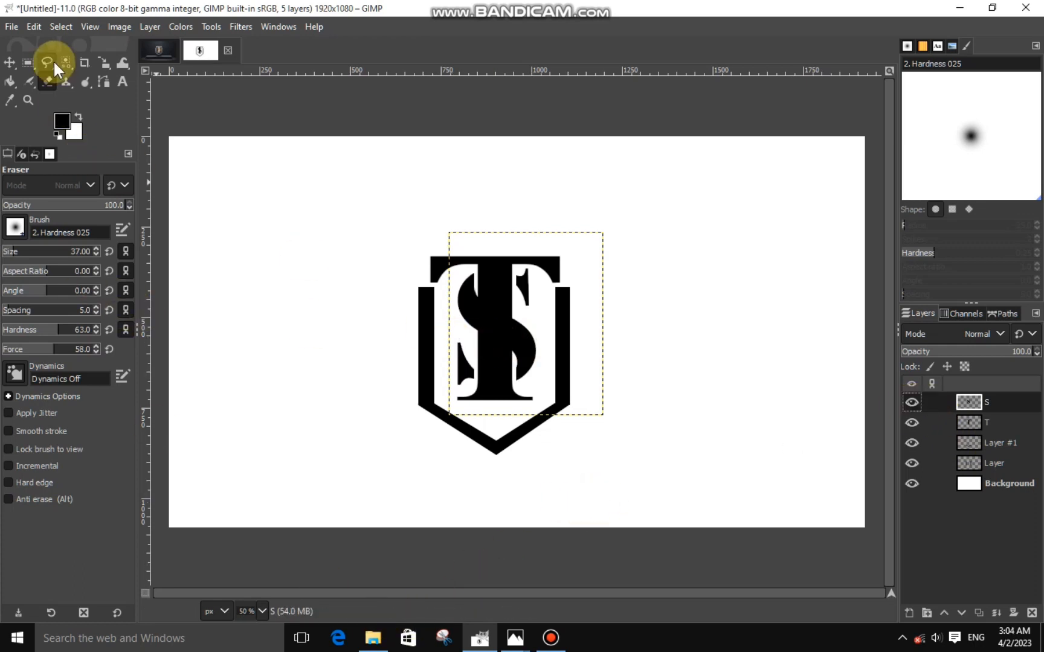
Step: Bring the copper brushed-metal texture from the LOGO BACKGROUND folder into the logo image as a layer
click(374, 639)
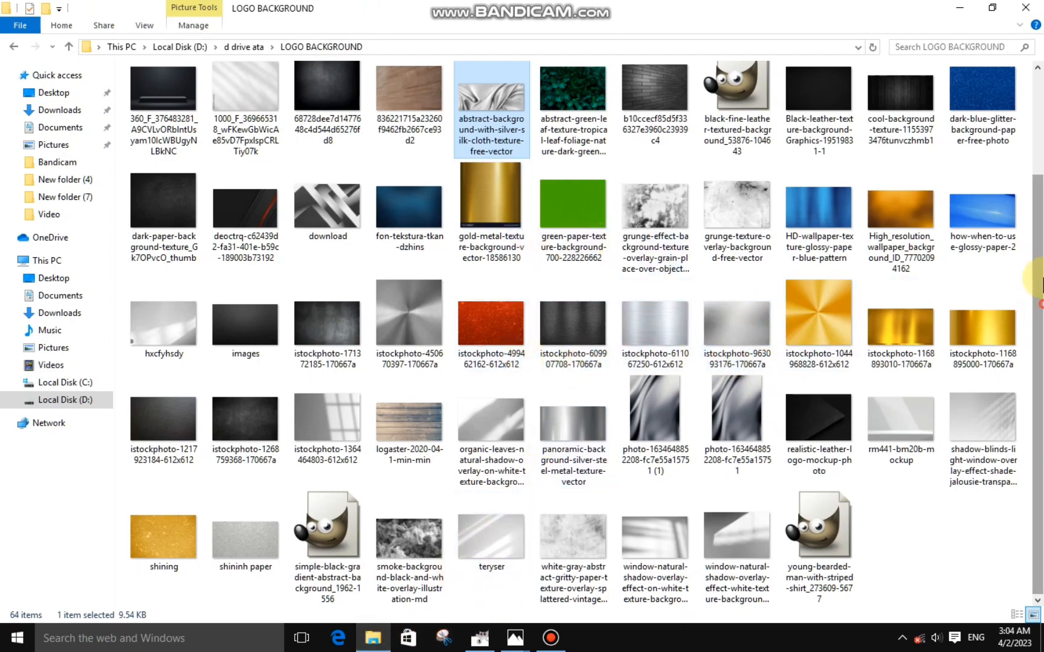
drag(1040, 282, 1037, 178)
drag(739, 123, 443, 401)
Step: Scale the copper texture layer to 447 × 447 px over the letters and the shield's bars, keeping its opacity at 100
click(103, 63)
click(426, 305)
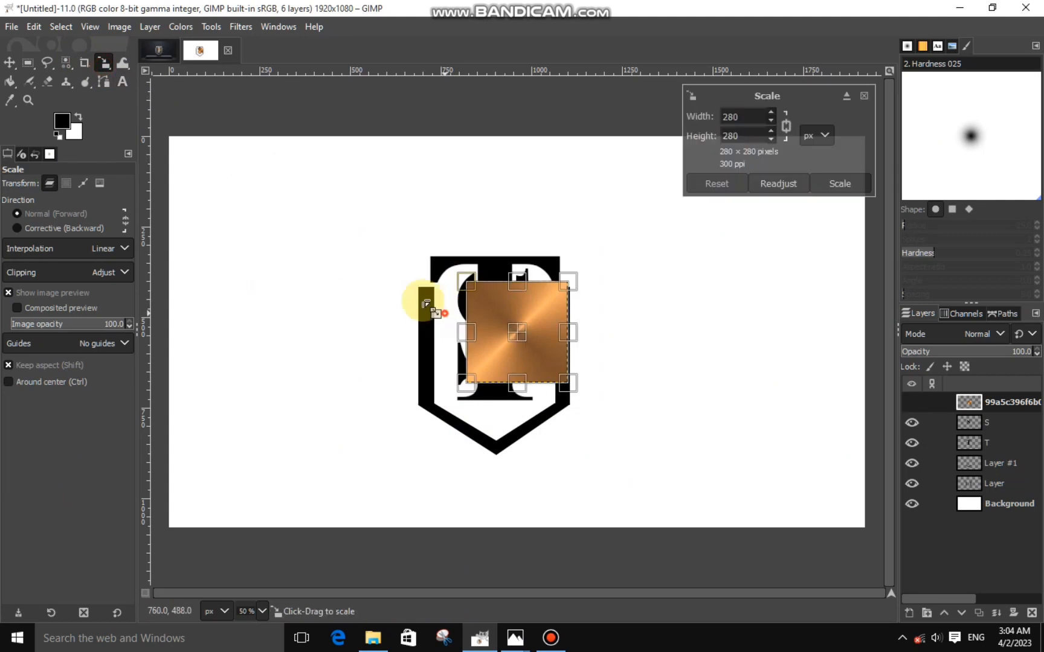
drag(424, 303, 399, 284)
drag(541, 387, 563, 411)
drag(513, 328, 508, 336)
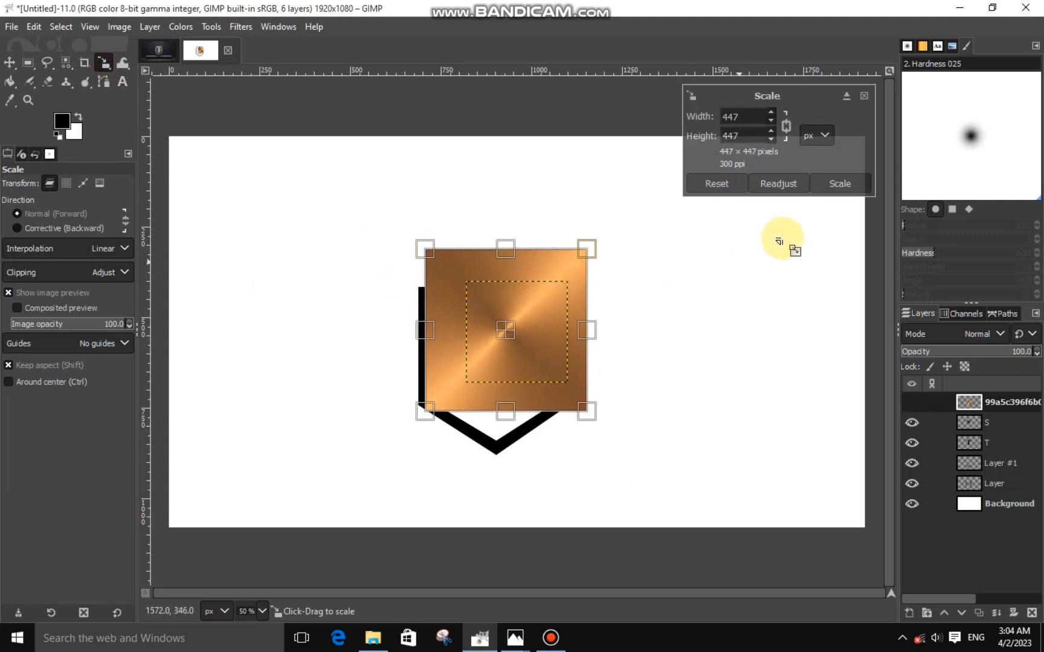
click(839, 183)
drag(970, 358, 1039, 353)
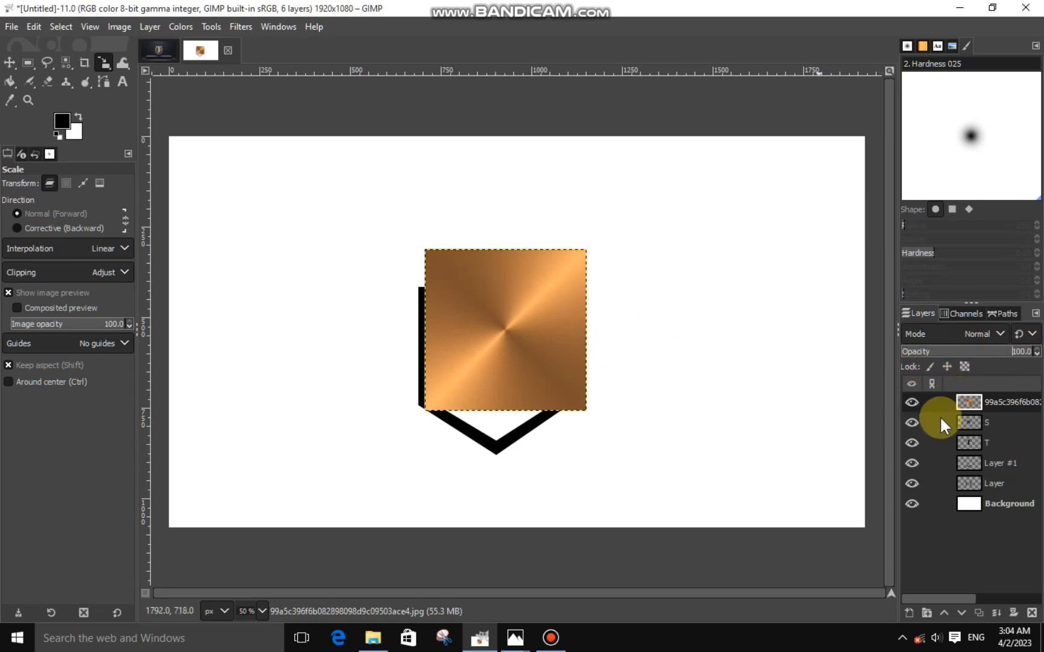
Step: Trim the copper texture to the S by selecting the S layer's alpha, inverting the selection and cutting the rest away
click(964, 418)
right_click(963, 417)
click(840, 481)
click(963, 401)
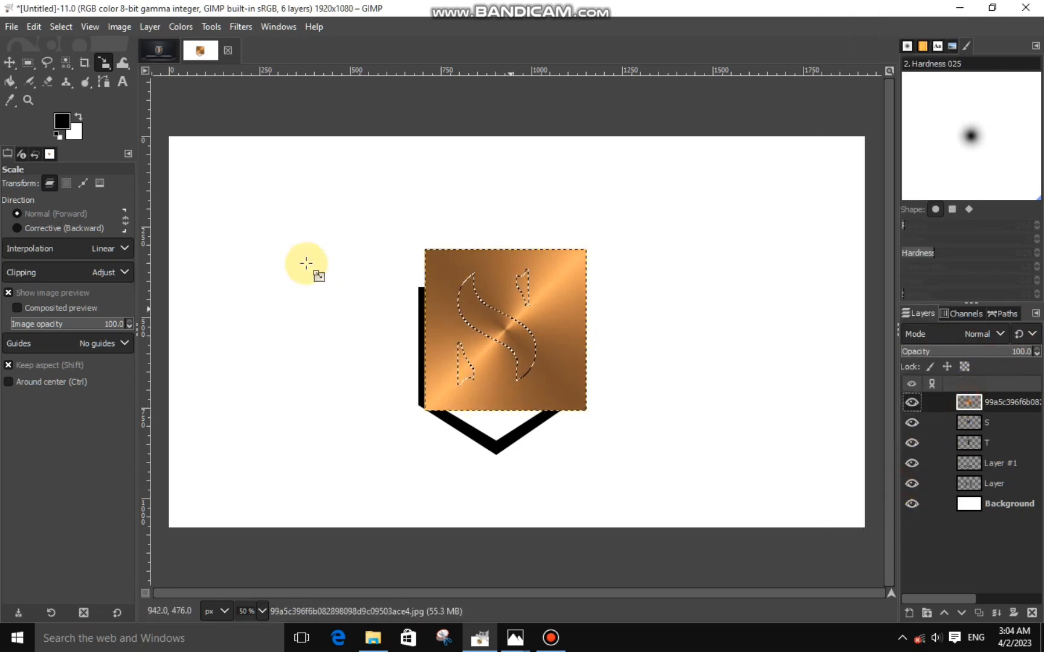
click(61, 27)
click(93, 67)
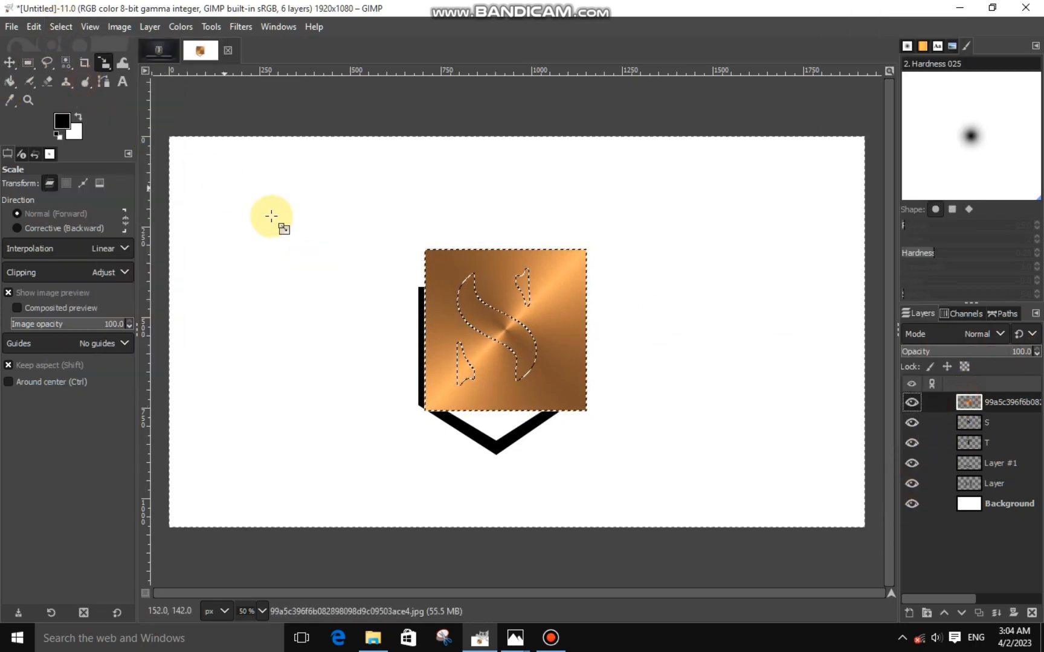
right_click(432, 329)
mouse_move(477, 368)
click(563, 238)
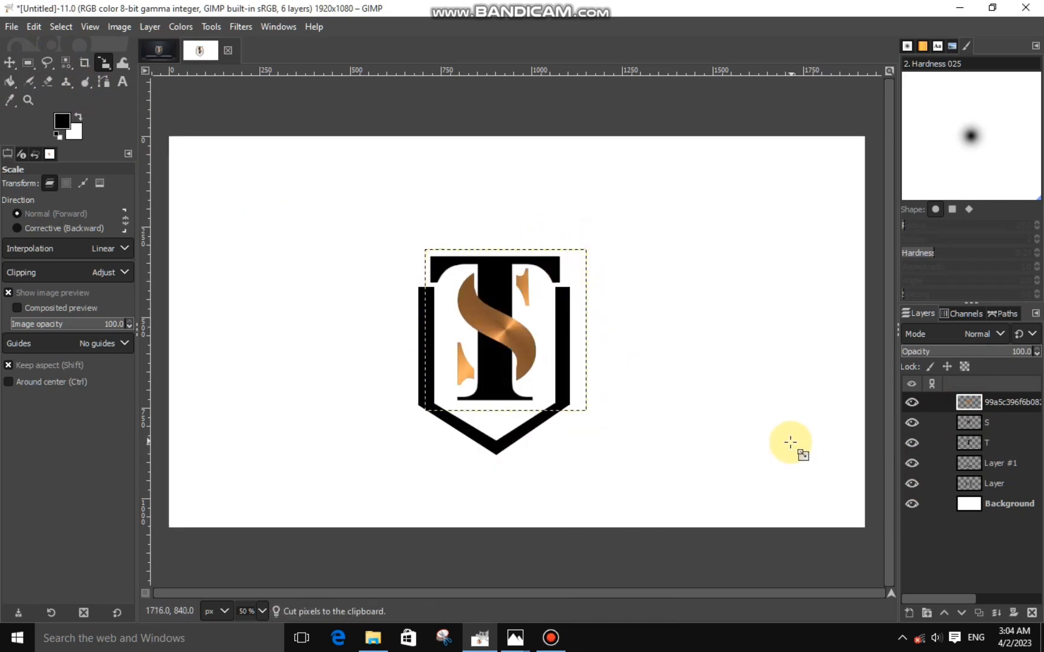
Step: Merge the trimmed copper texture down into the S layer and toggle that layer's visibility to check it
right_click(973, 401)
click(886, 205)
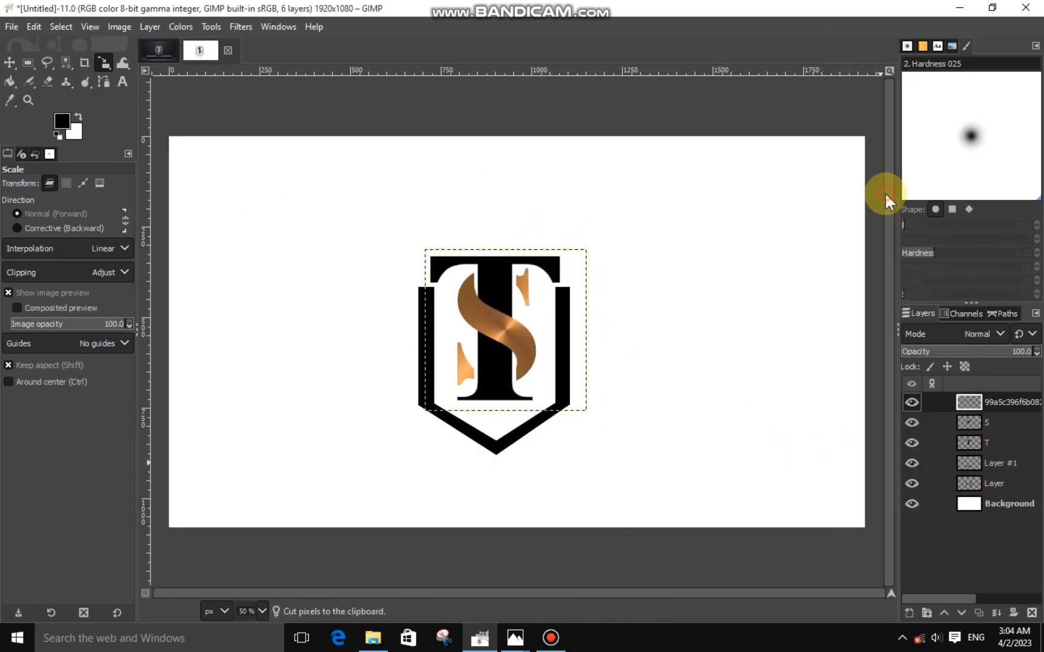
click(913, 402)
click(913, 400)
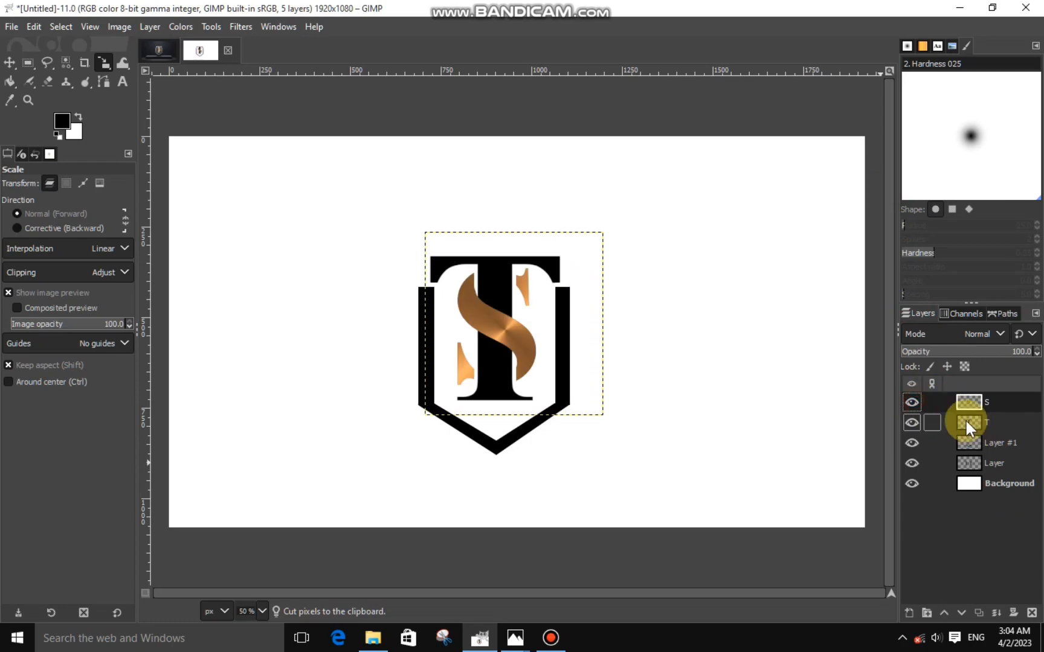
click(965, 419)
click(372, 638)
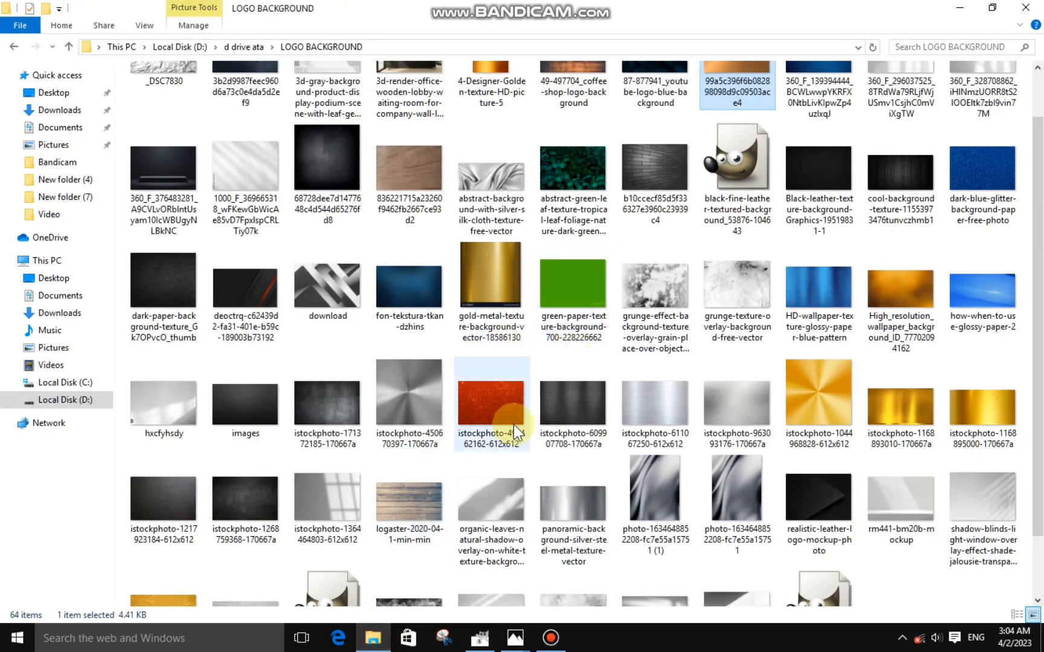
scroll(713, 378, down, 2)
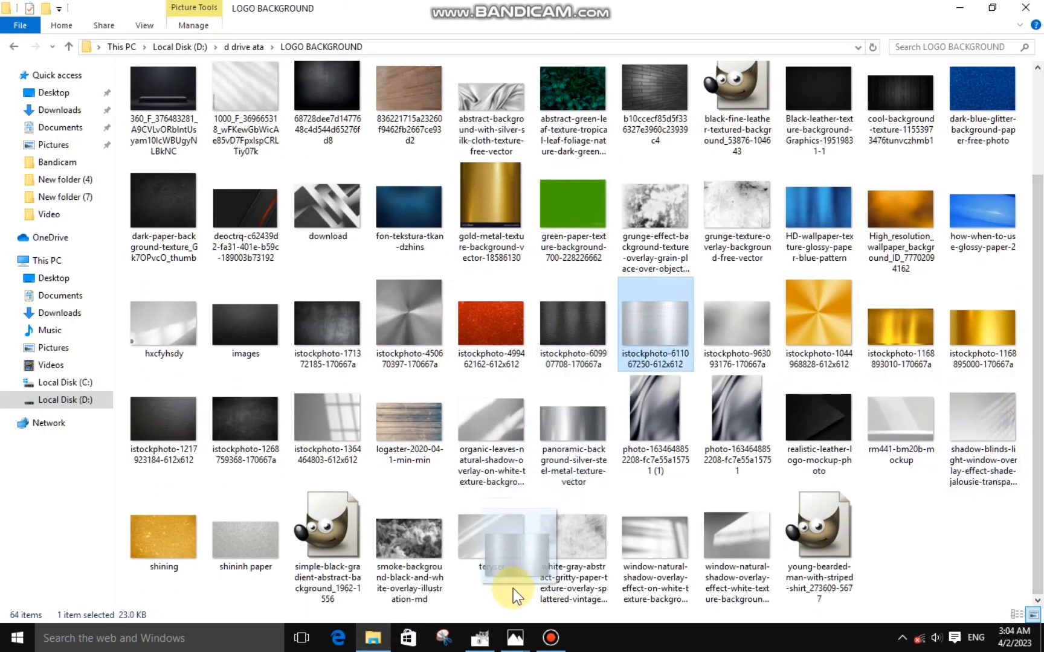
click(481, 637)
drag(508, 389, 396, 310)
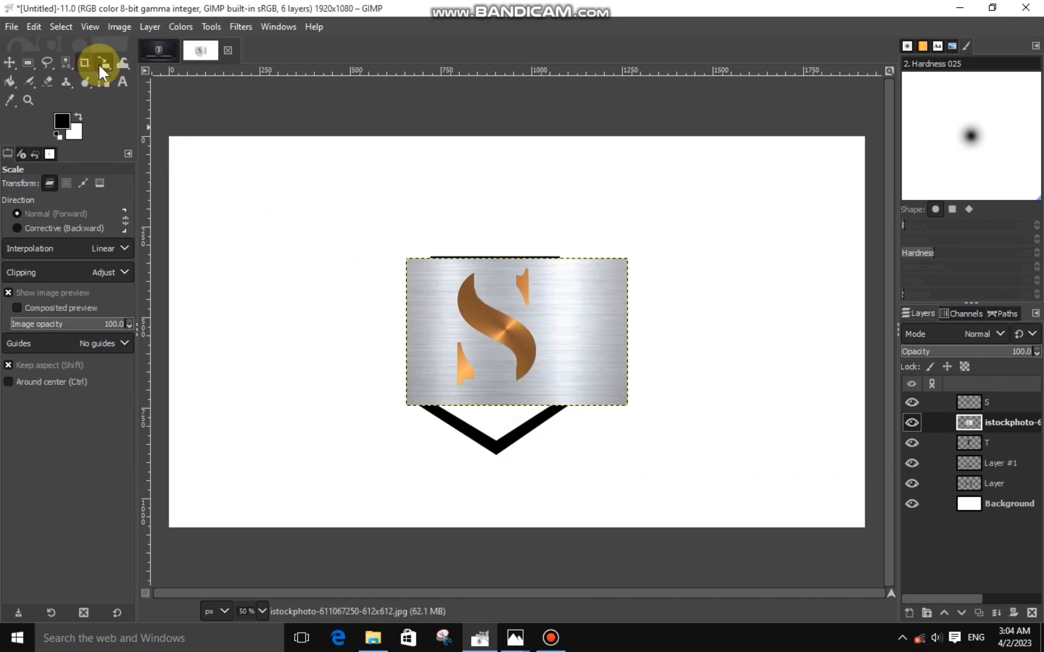
Step: Scale the silver brushed-metal layer to 910 × 607 px and place it so that it covers the whole T
click(531, 326)
mouse_move(562, 270)
mouse_down()
mouse_move(577, 344)
mouse_move(586, 340)
mouse_up()
key(Return)
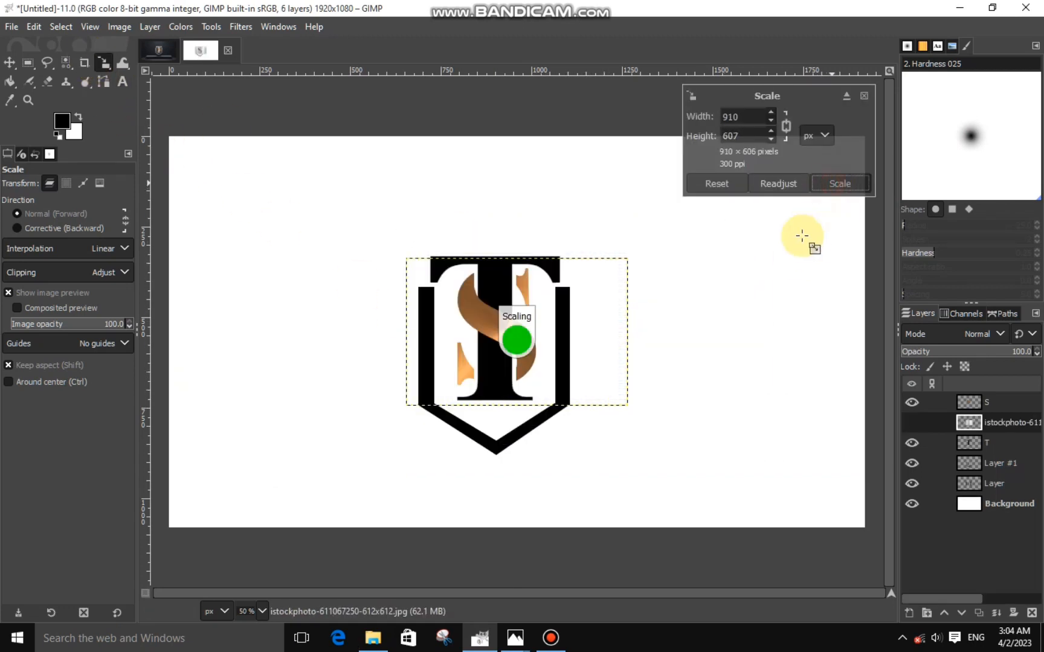
Step: Trim the silver texture to the T using the T layer's alpha and an inverted selection, cut the excess and deselect
right_click(967, 438)
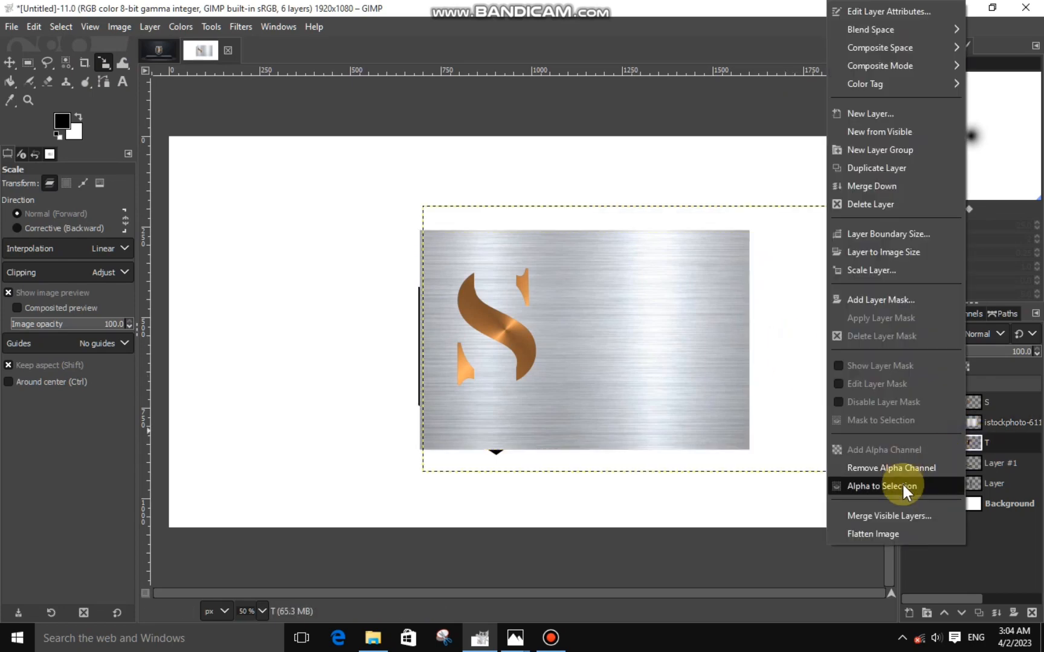
click(902, 485)
click(973, 423)
click(60, 27)
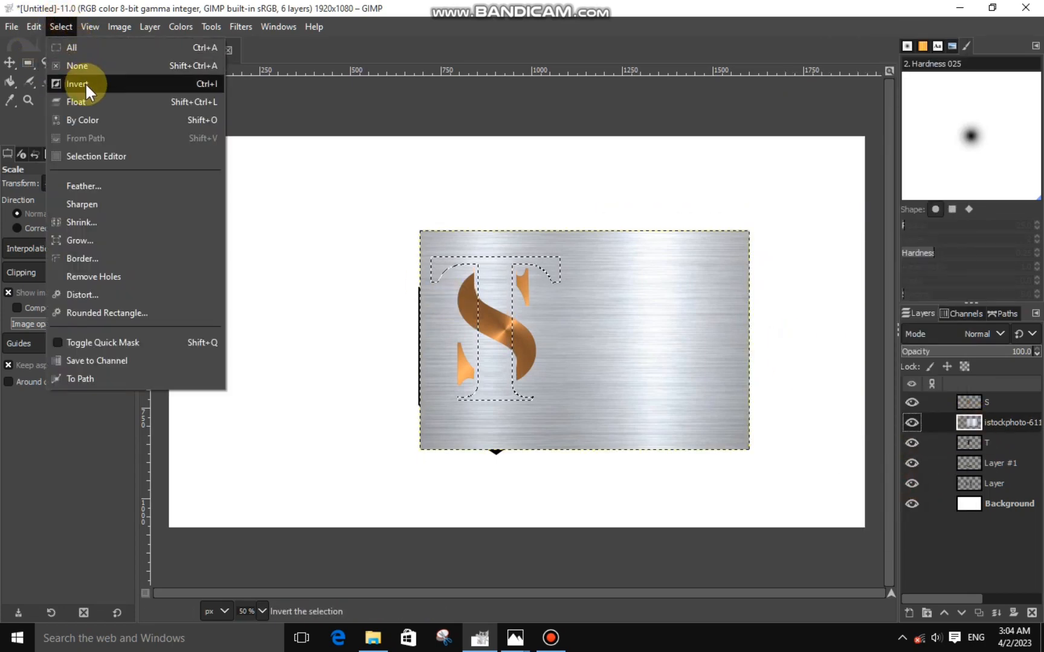
click(85, 81)
key(ctrl+x)
key(shift+ctrl+a)
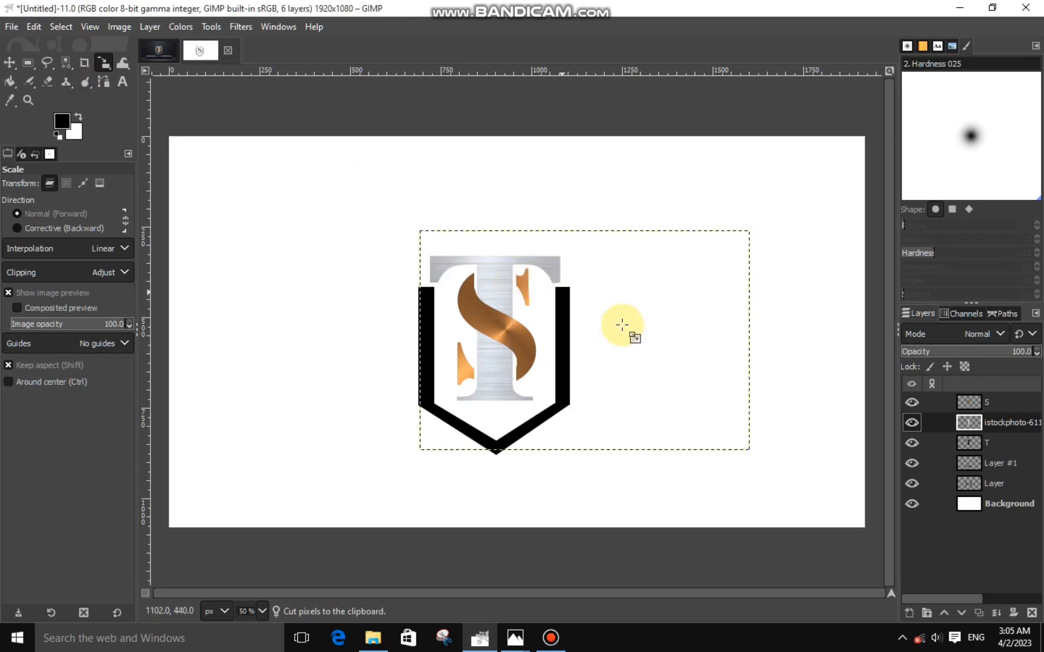
Step: Merge the trimmed silver texture down into the T layer and toggle that layer's visibility to check it
right_click(967, 421)
click(885, 185)
click(912, 420)
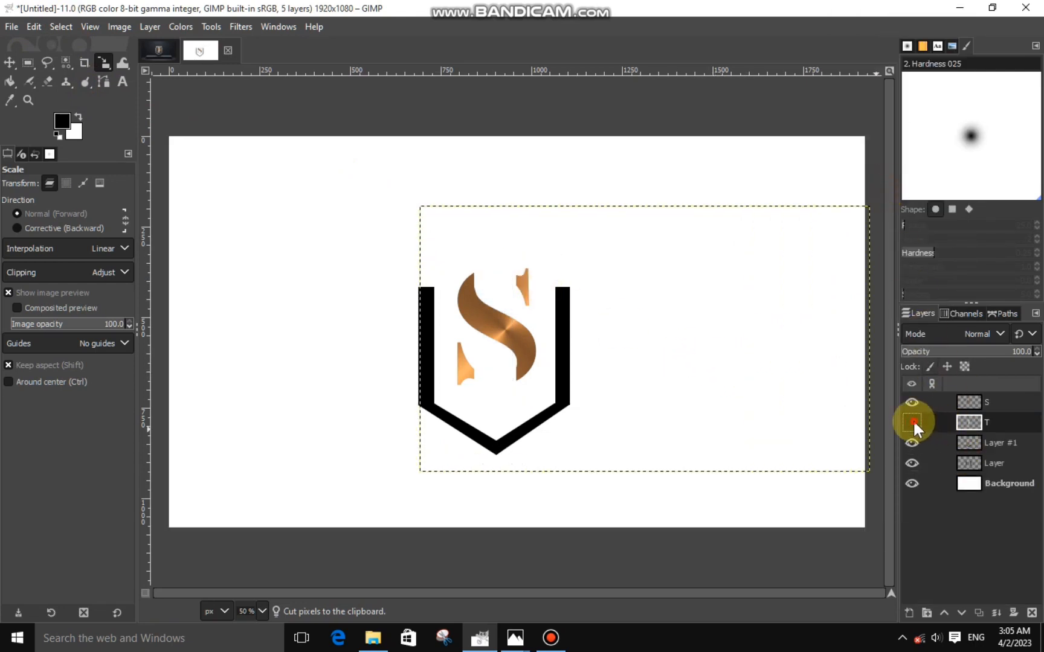
click(913, 420)
Step: Merge Layer #1 down into the shield outline's layer named Layer
click(969, 440)
right_click(981, 447)
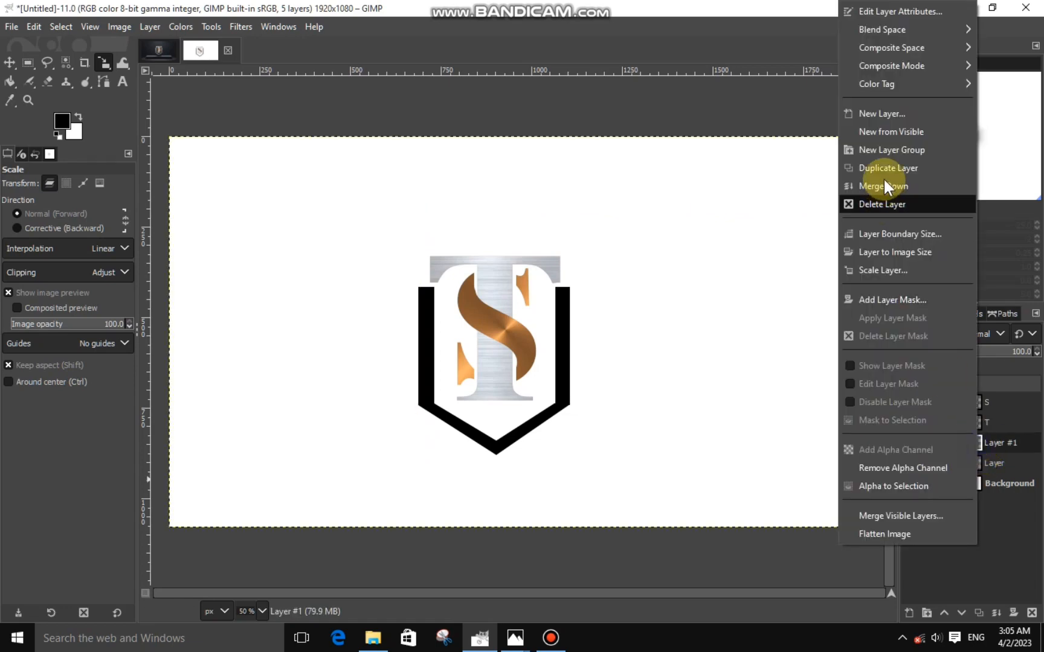
click(884, 183)
click(911, 438)
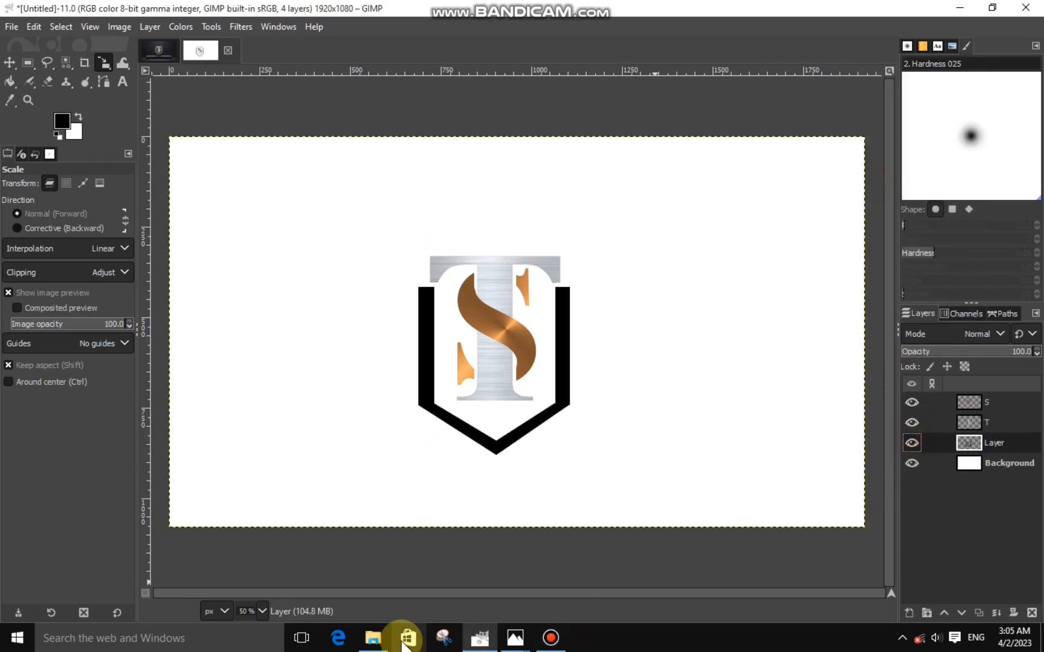
click(375, 637)
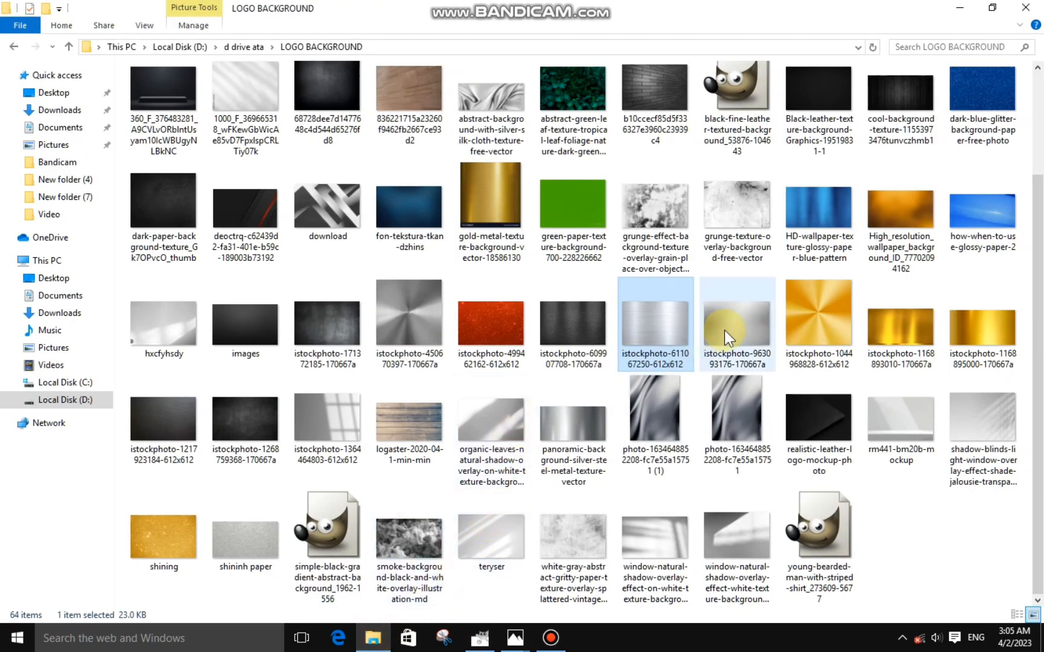
drag(724, 329, 470, 522)
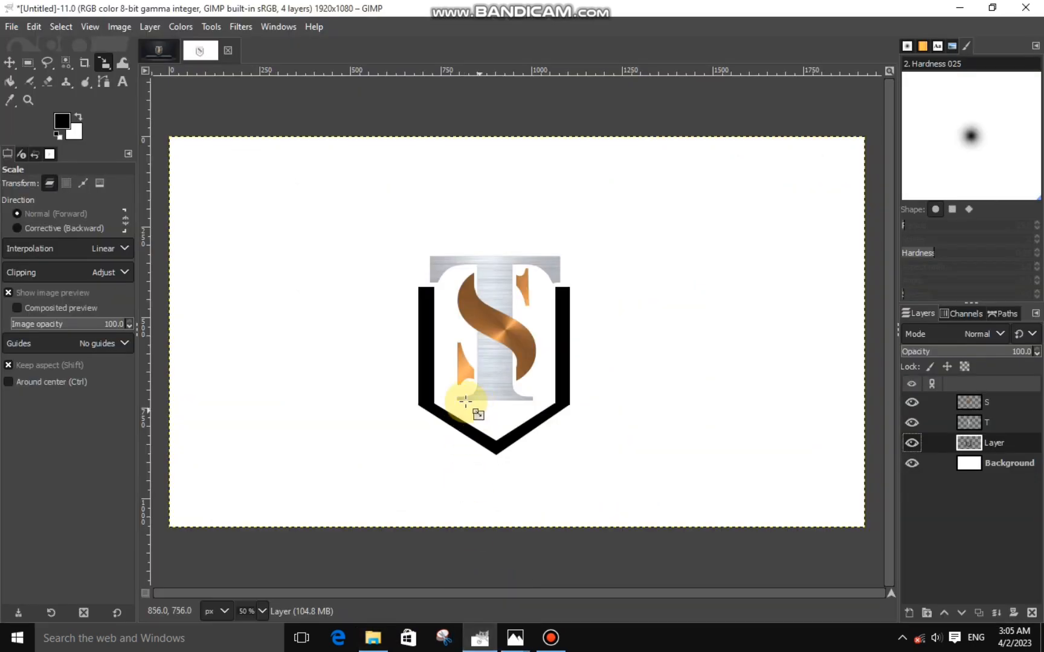
drag(465, 400, 465, 400)
click(320, 242)
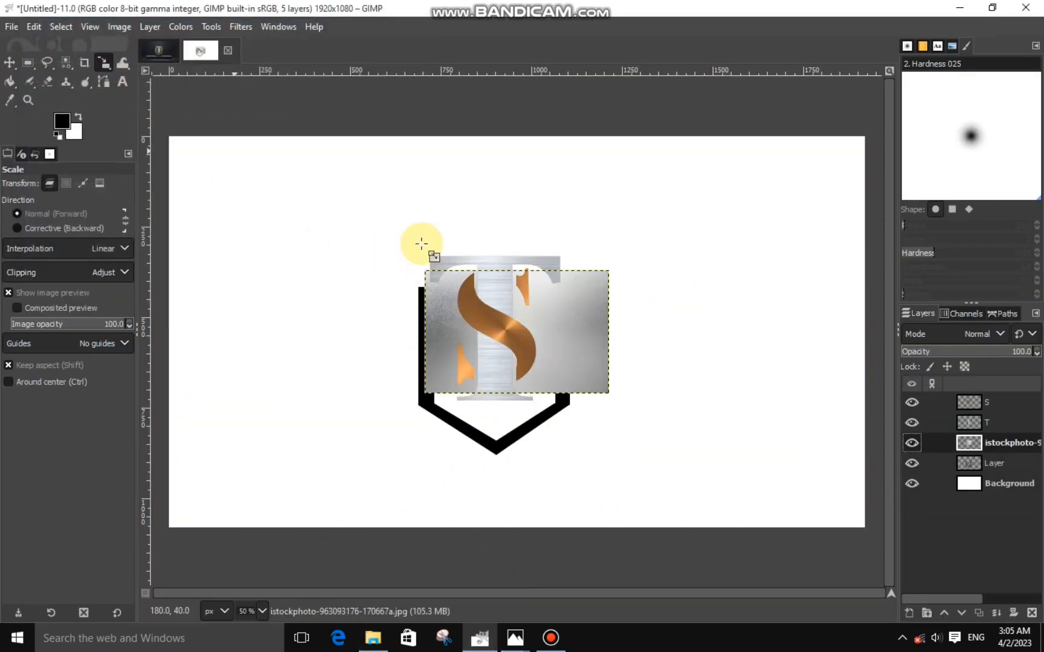
Step: Scale the grey metal layer to 1064 × 709 px and centre it over the whole shield
key(shift+s)
click(426, 315)
drag(426, 315, 654, 478)
drag(397, 345, 331, 340)
drag(514, 326, 490, 337)
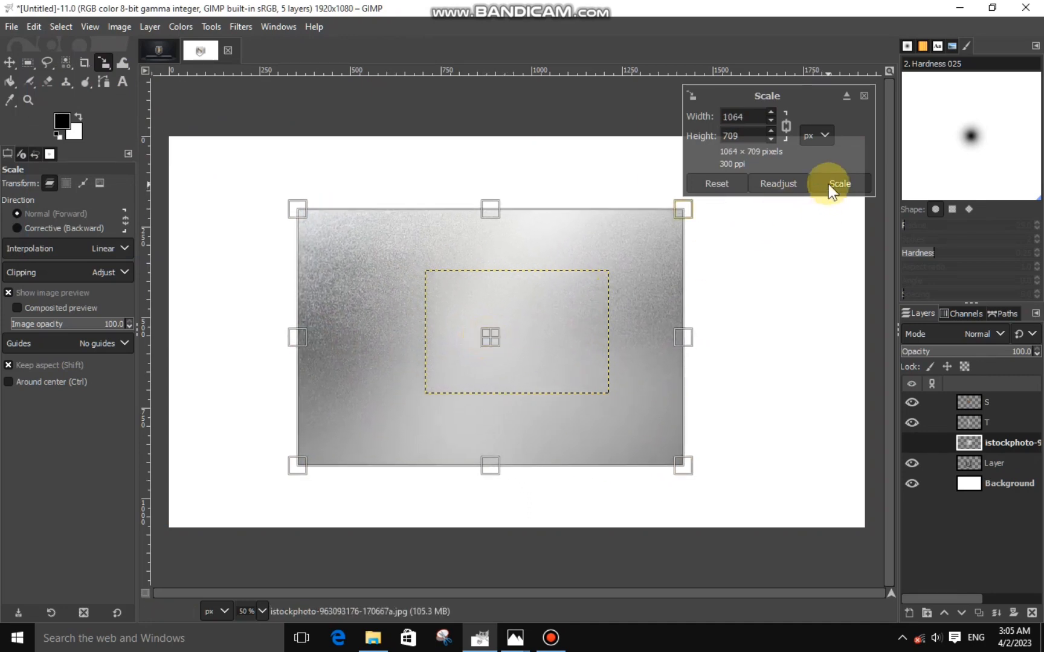
click(829, 184)
Step: Create a selection of the shield outline from the alpha of the layer named Layer
click(976, 466)
right_click(976, 465)
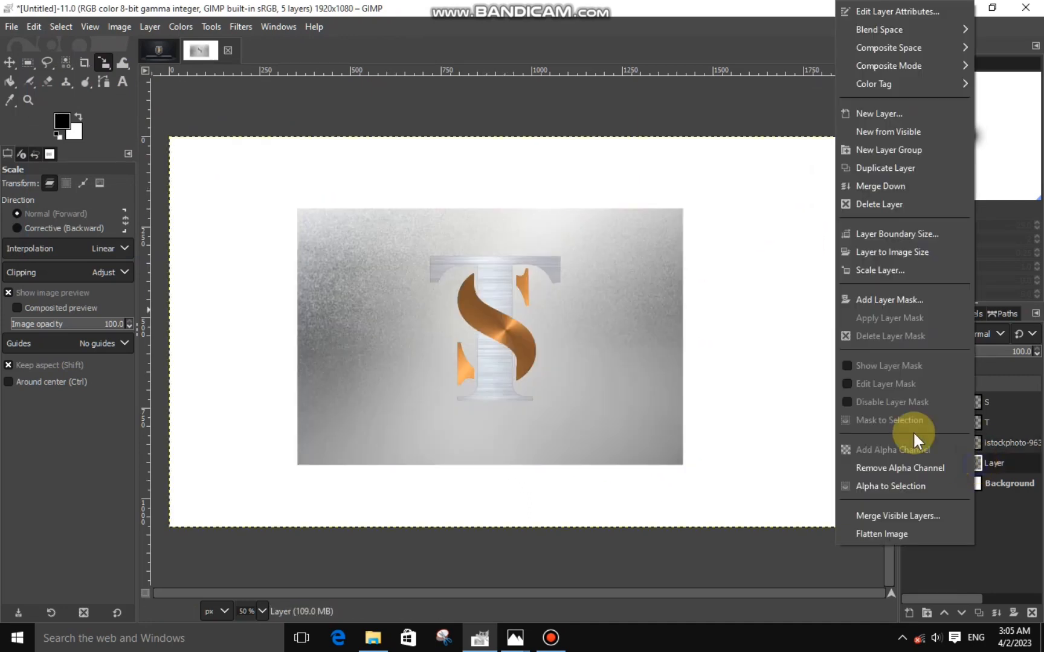
click(888, 300)
click(957, 420)
right_click(979, 466)
click(925, 483)
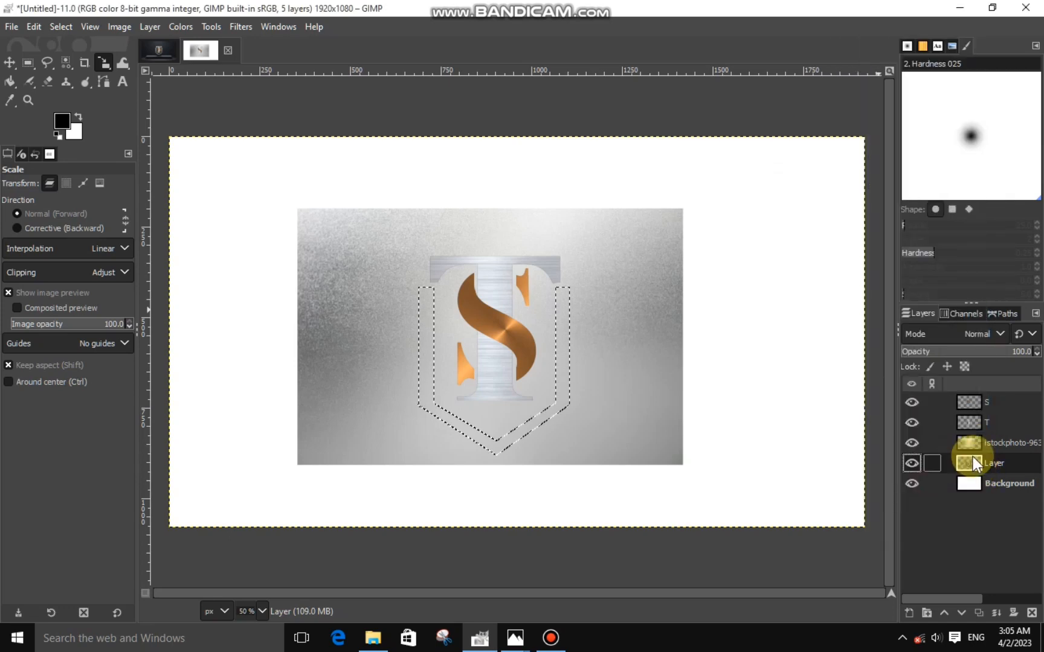
Step: Invert the selection and cut the grey metal texture away outside the shield outline
click(970, 446)
click(61, 26)
click(85, 82)
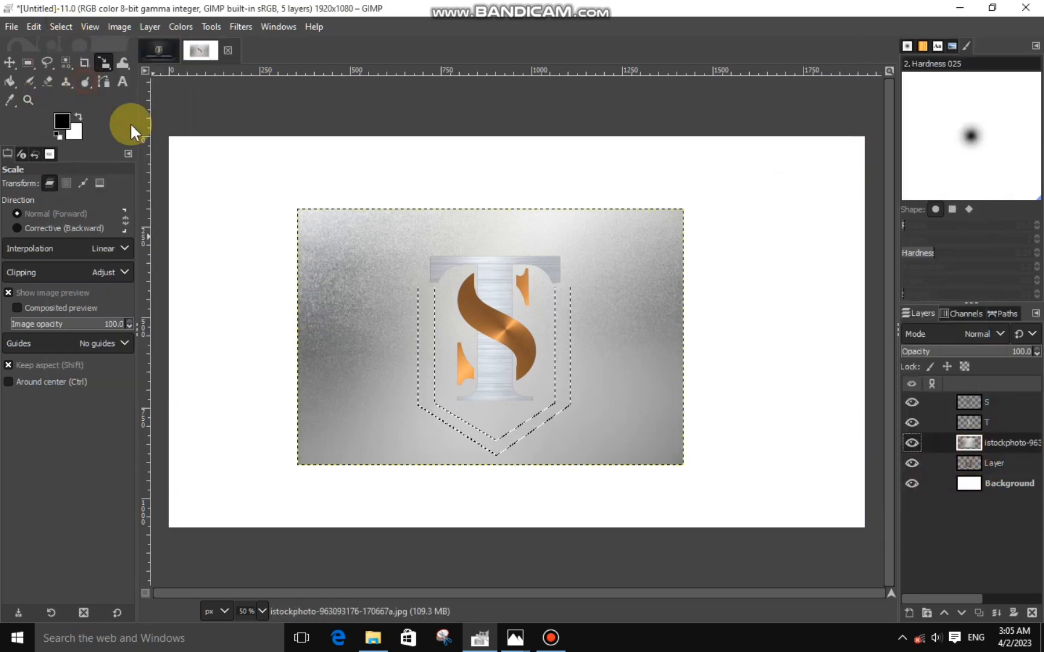
right_click(301, 218)
mouse_move(361, 259)
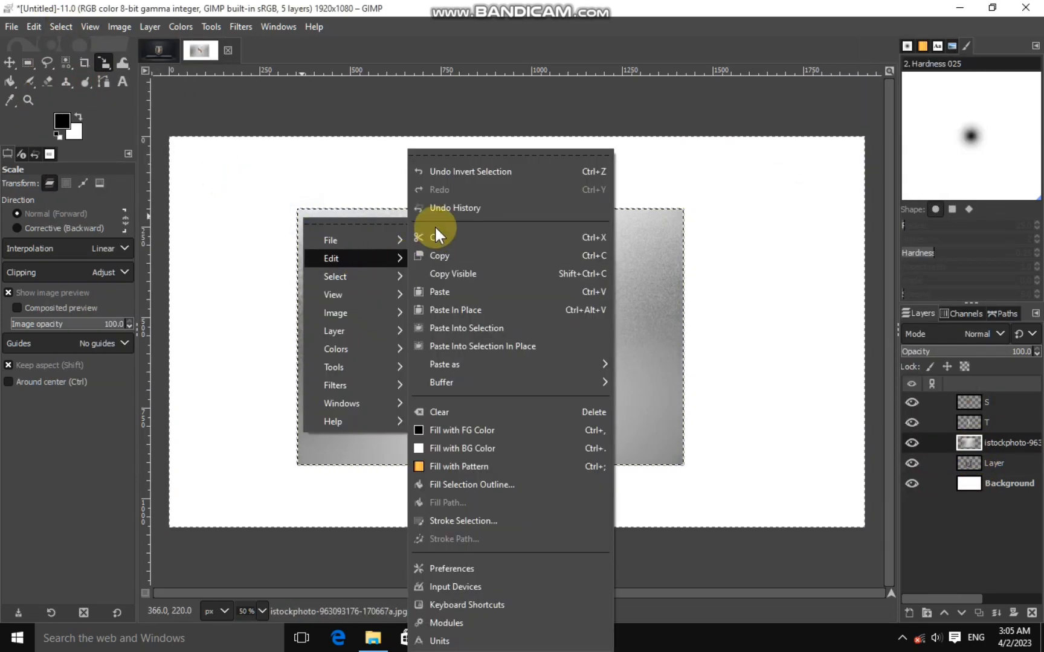
click(436, 231)
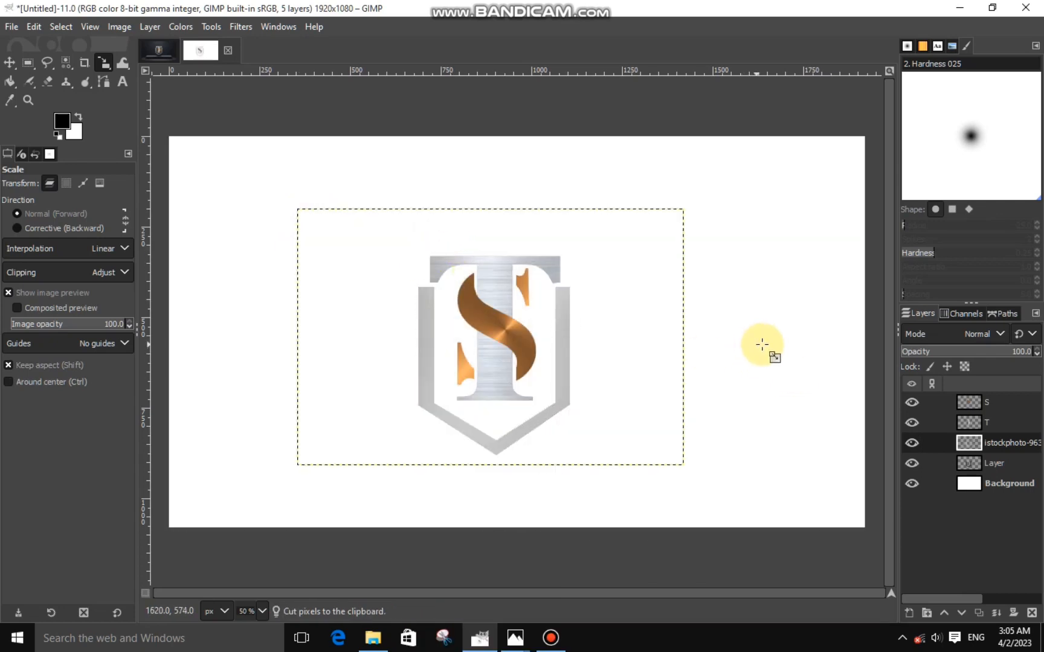
right_click(970, 427)
double_click(982, 443)
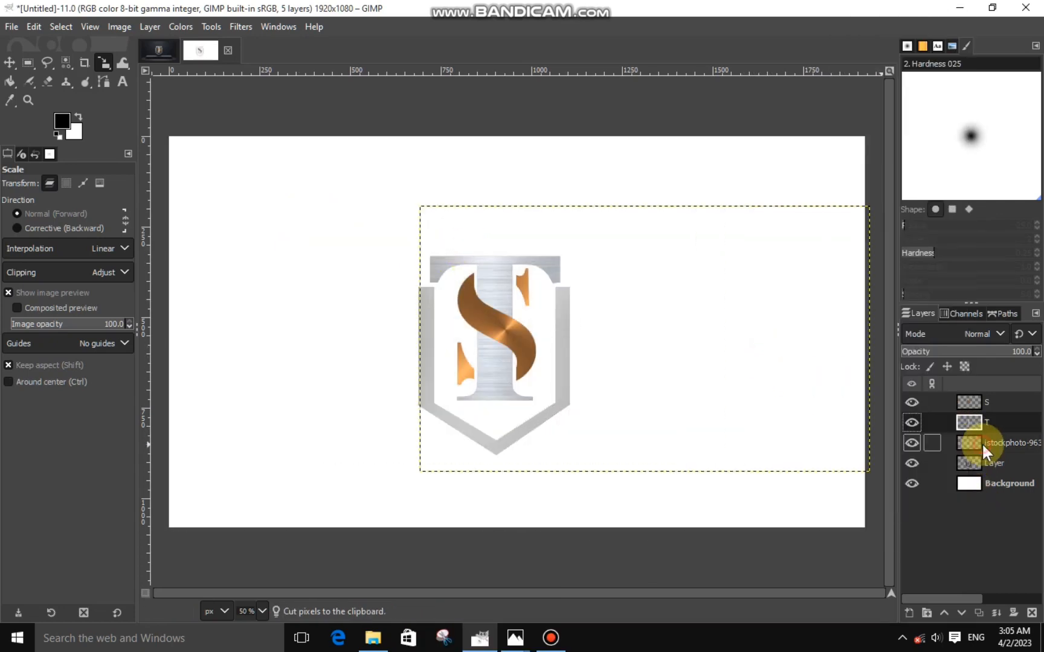
right_click(977, 440)
click(609, 447)
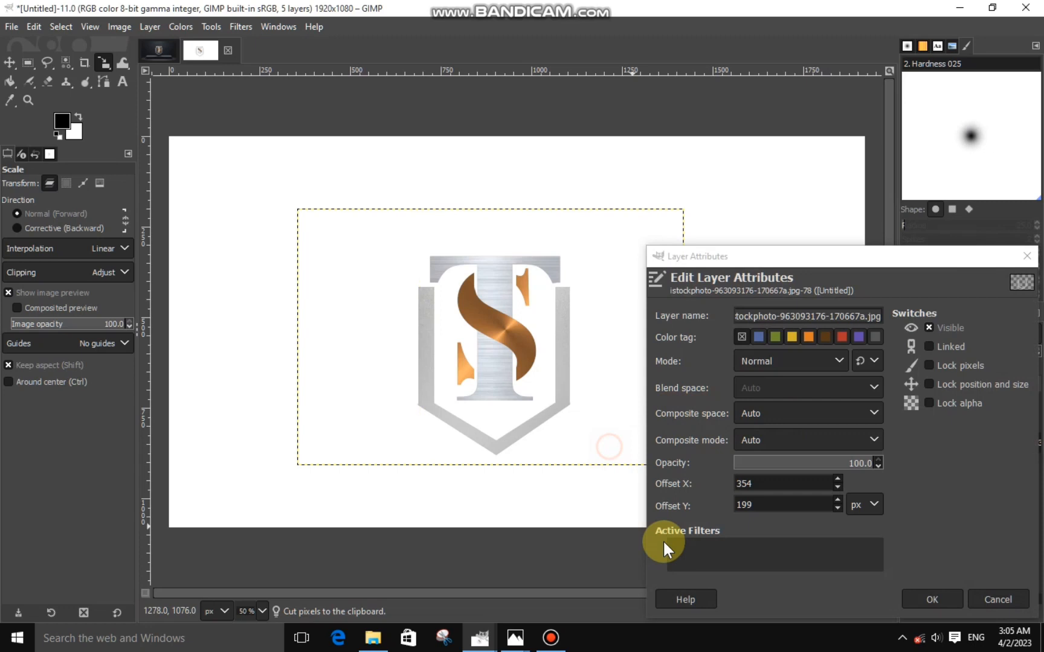
click(993, 601)
Step: Merge the trimmed grey metal texture down into the shield outline's layer and toggle its visibility to check it
right_click(971, 450)
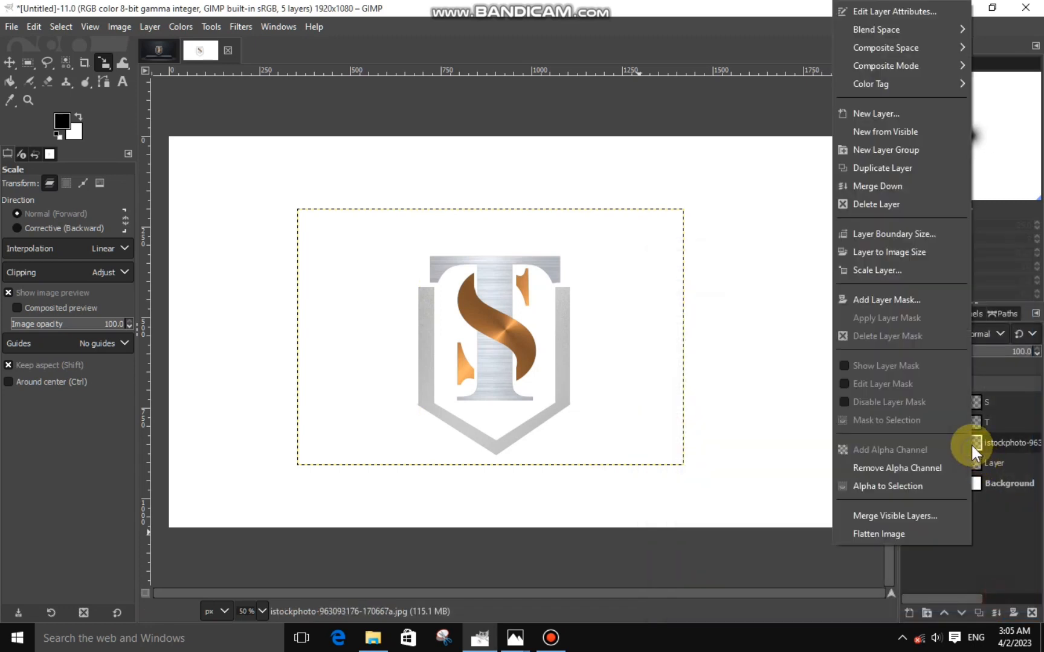
click(877, 186)
click(911, 443)
click(912, 443)
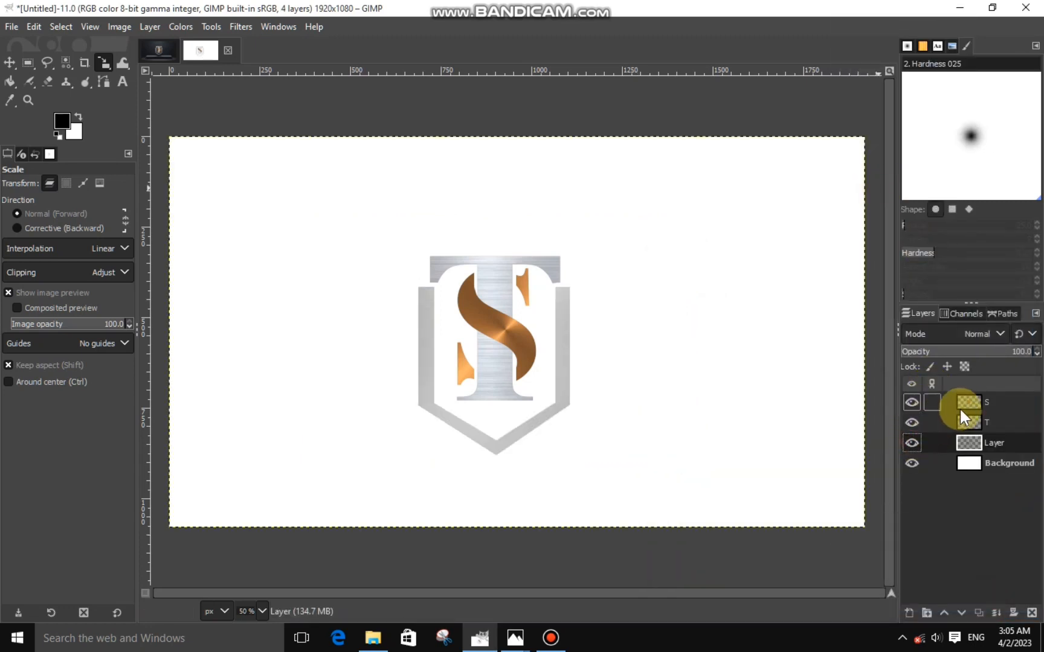
Step: Merge the S layer into the T layer and the result into the shield layer, so the logo is one layer
click(973, 400)
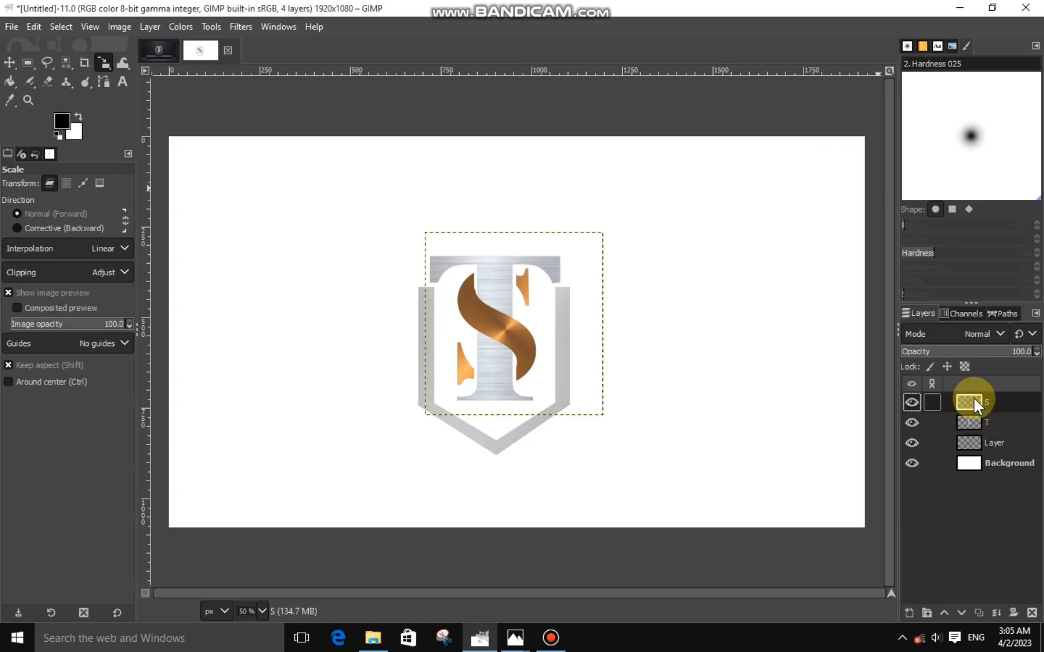
right_click(974, 400)
click(888, 183)
right_click(967, 398)
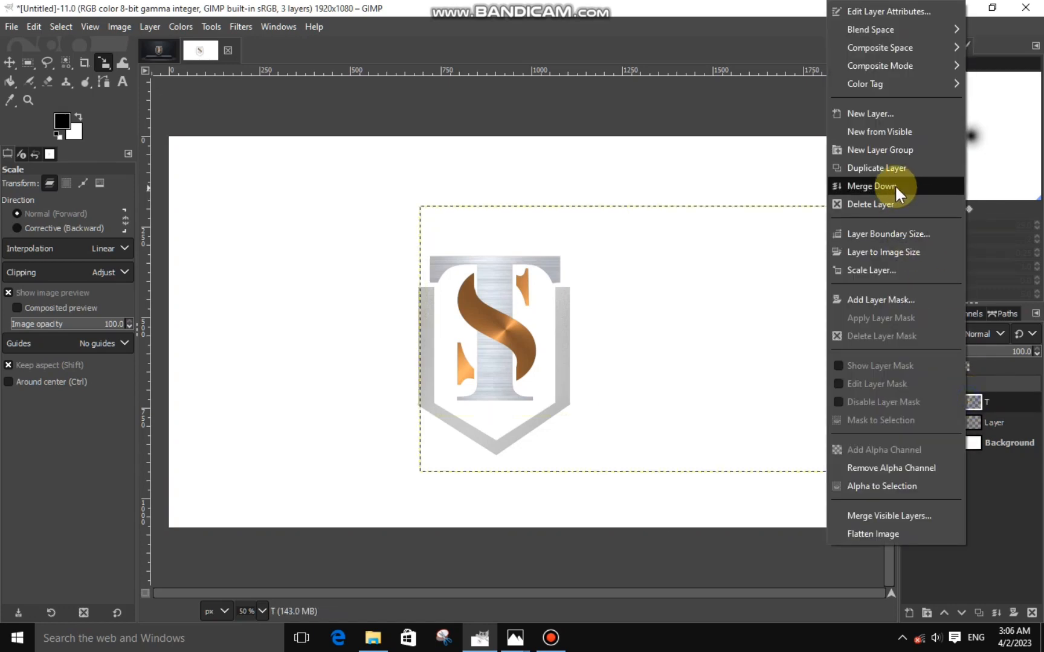
click(894, 183)
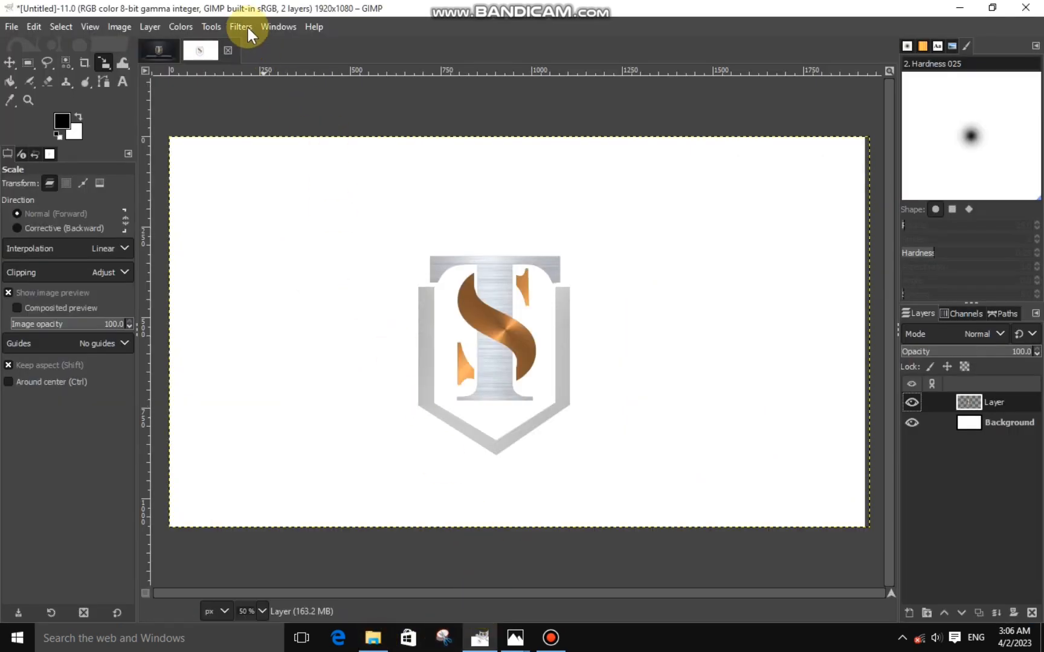
Step: Apply a black Drop Shadow to the merged logo with X -7.742, Y 2.065, blur radius 10 and opacity 1.506
click(247, 25)
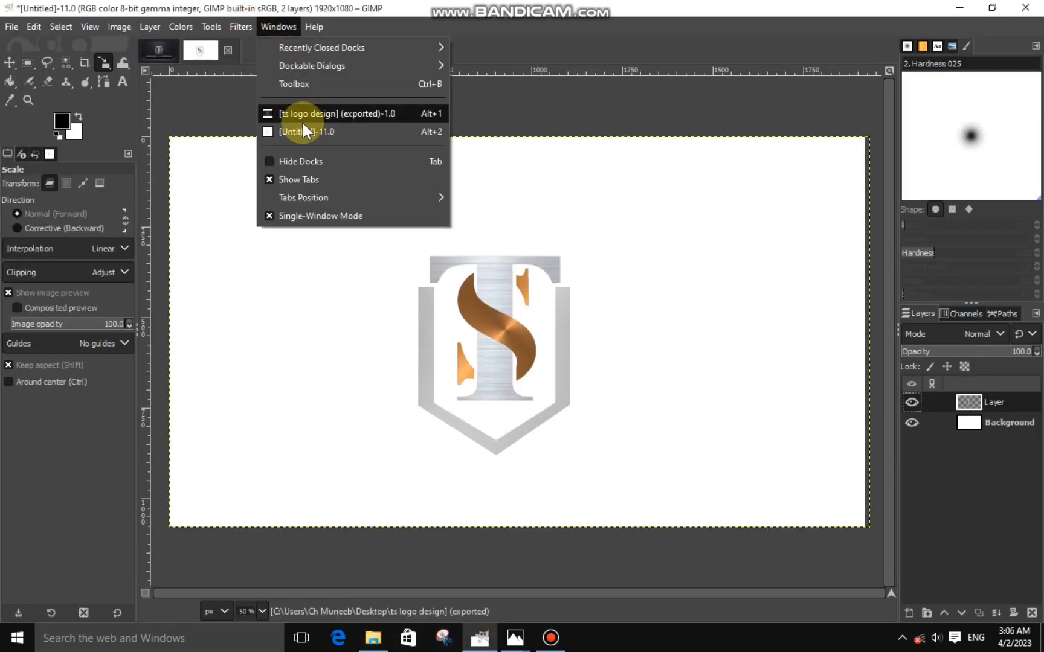
mouse_move(250, 26)
mouse_move(321, 186)
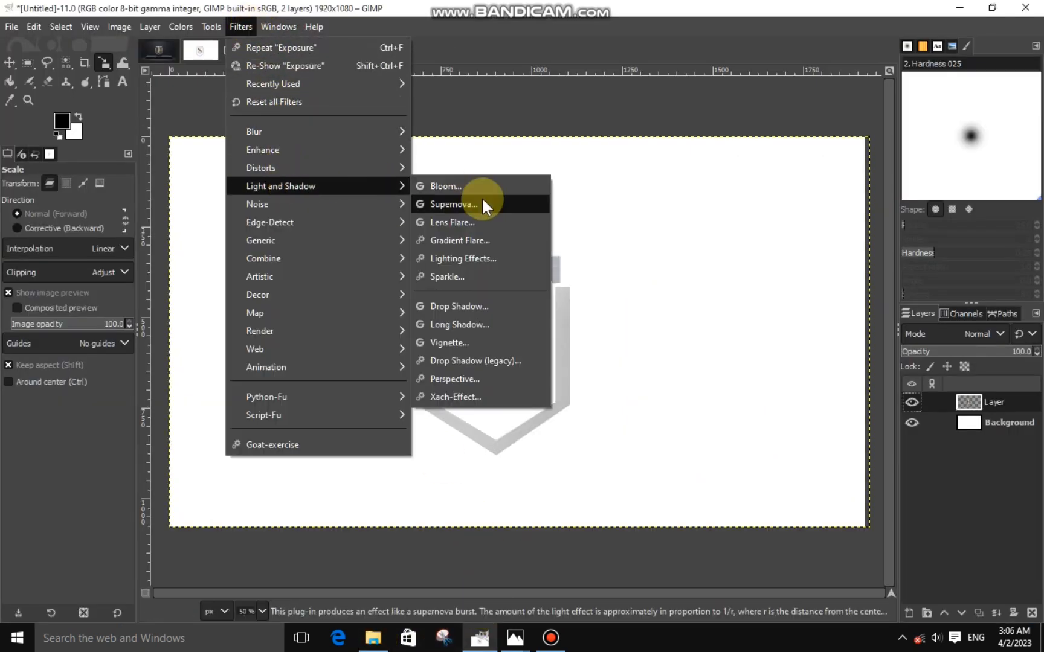
click(456, 305)
click(214, 206)
drag(234, 103, 156, 91)
click(310, 100)
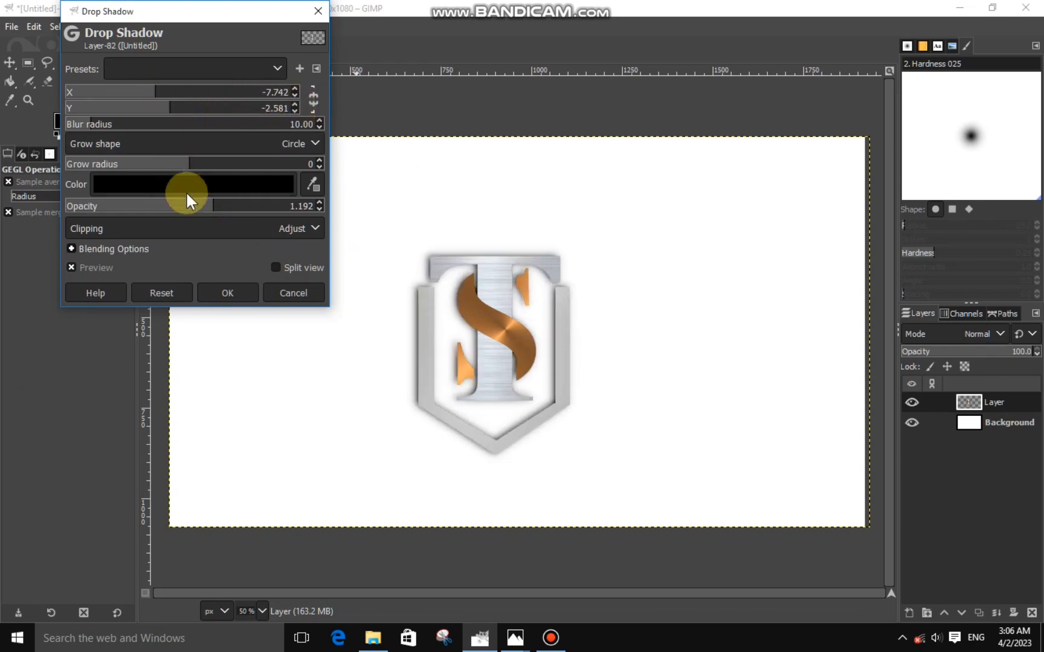
click(239, 206)
click(253, 207)
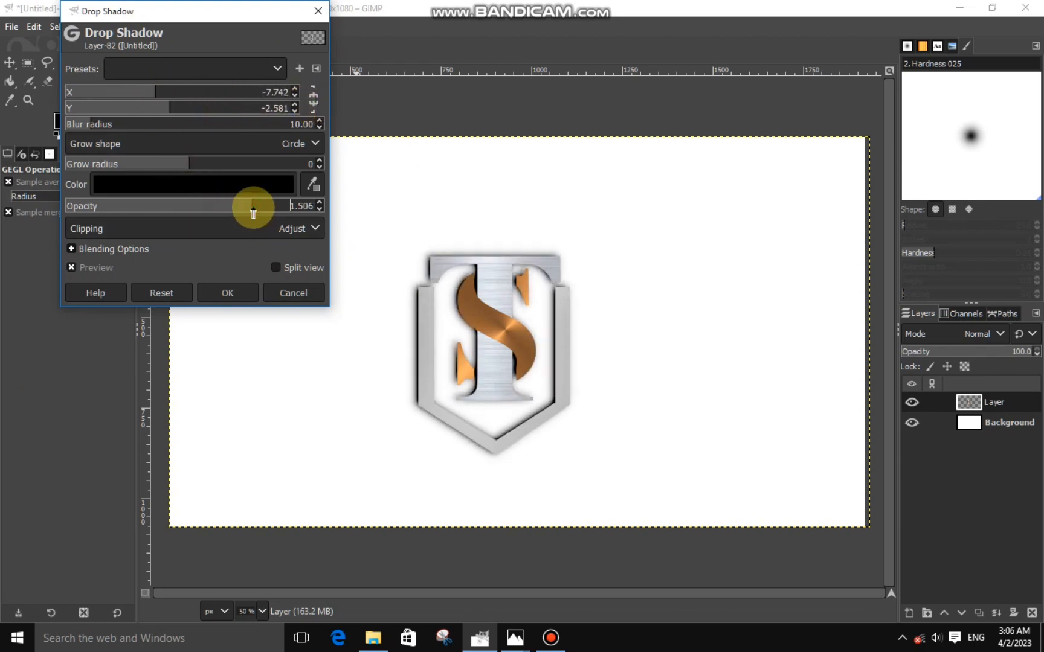
drag(181, 108, 187, 109)
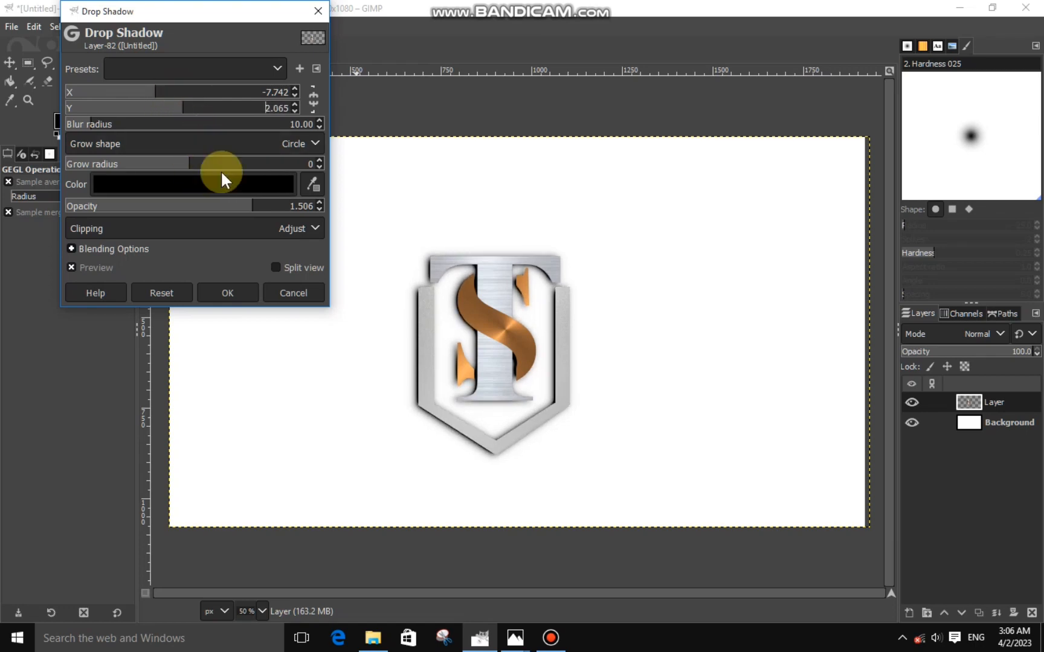
click(228, 293)
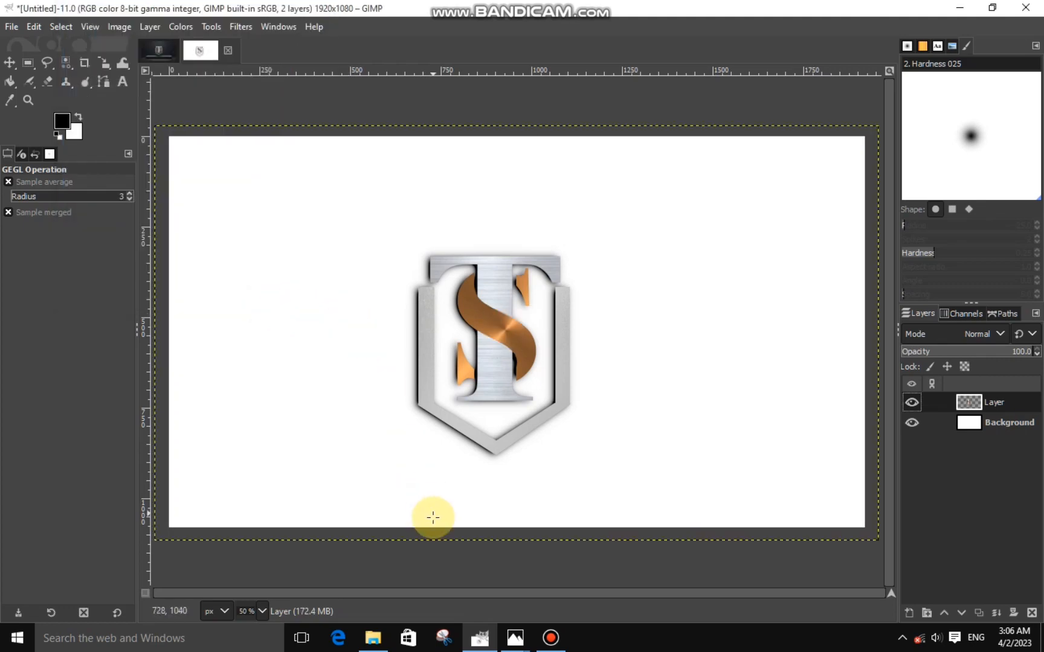
Step: Add the dark podium picture from the LOGO BACKGROUND folder, scaled to 1948 × 1299 px over the canvas, as a layer beneath the logo
click(374, 638)
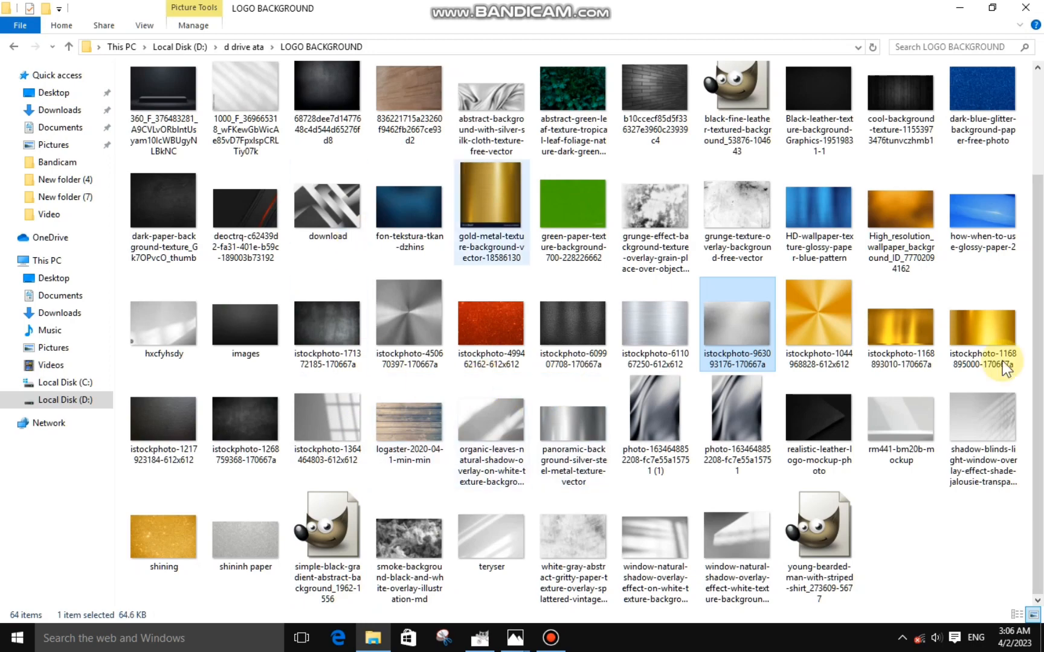
scroll(604, 314, up, 2)
drag(181, 218, 104, 184)
click(106, 68)
drag(599, 370, 867, 466)
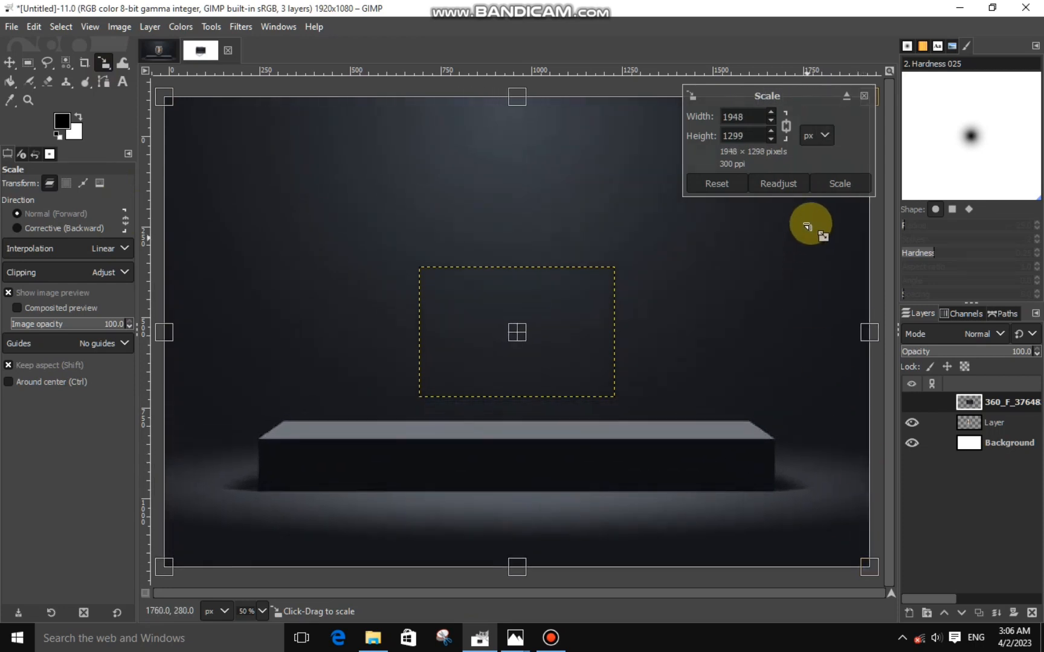
click(836, 186)
drag(970, 403, 970, 425)
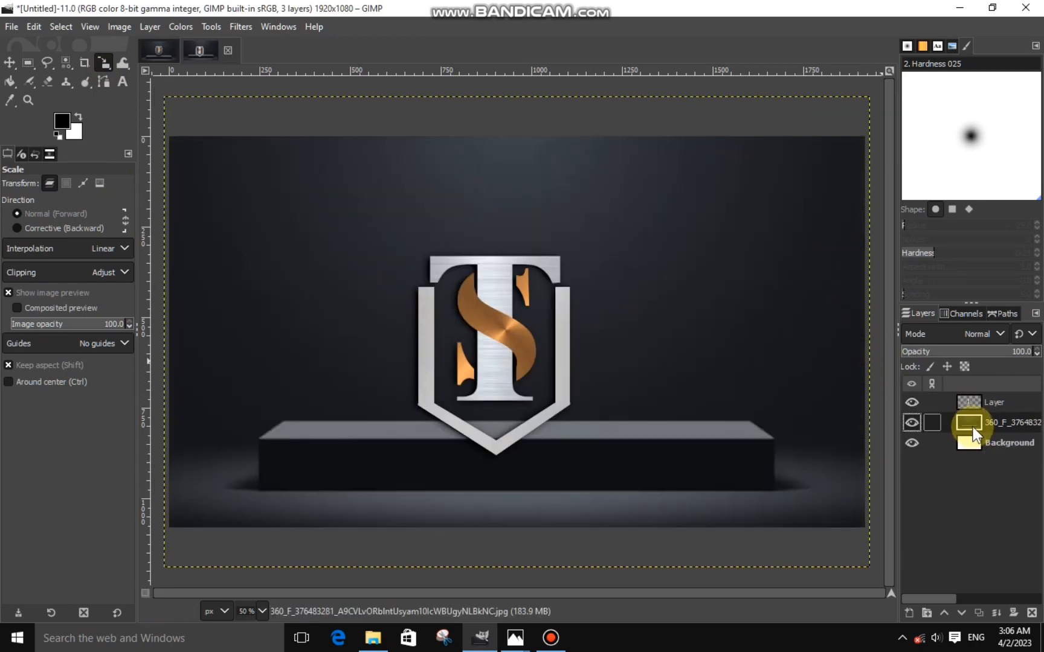
Step: Scale the logo layer to 1907 × 1093 px and raise it so the shield floats just above the podium
click(994, 402)
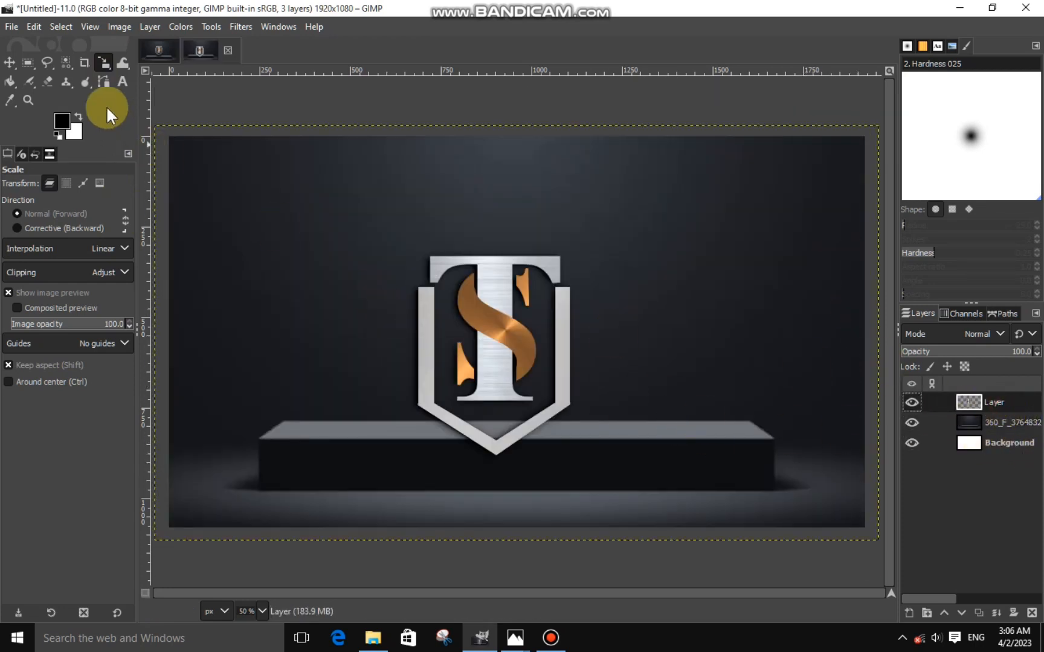
click(655, 461)
drag(655, 460, 612, 439)
drag(505, 327, 526, 297)
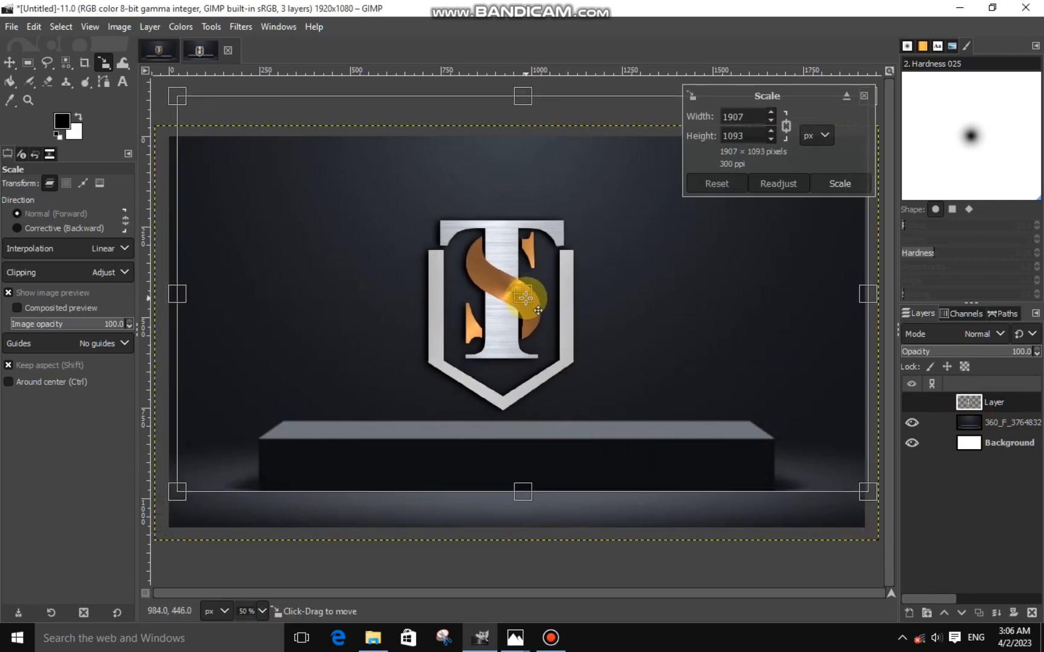
click(838, 182)
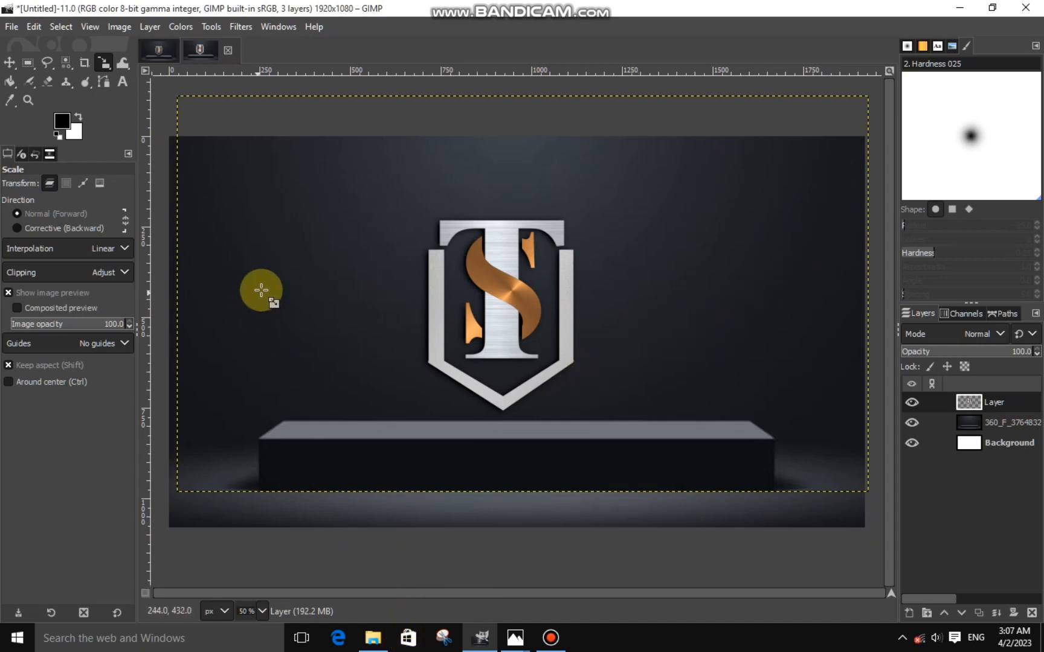
Step: Add the silver silk cloth texture as a top layer and scale it to about 1440 × 583 px so it covers the logo
click(376, 638)
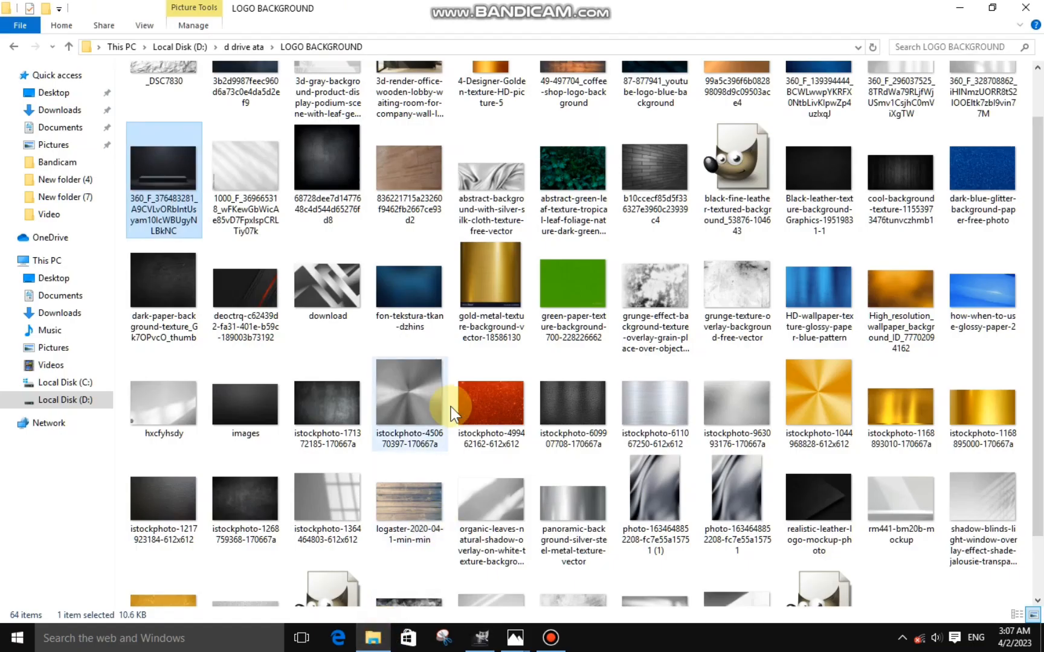
click(490, 145)
mouse_move(504, 643)
drag(505, 643, 444, 359)
drag(459, 301, 296, 133)
drag(613, 375, 714, 487)
drag(315, 295, 275, 266)
drag(459, 314, 452, 314)
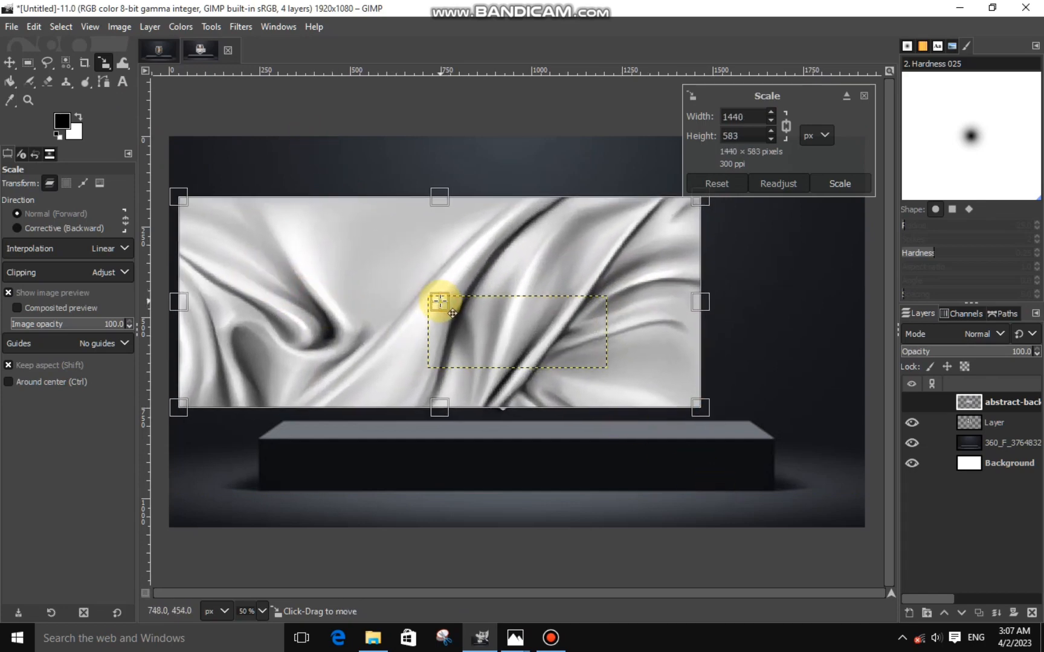
click(840, 184)
Step: Create a selection of the logo from the alpha of the layer named Layer
click(964, 422)
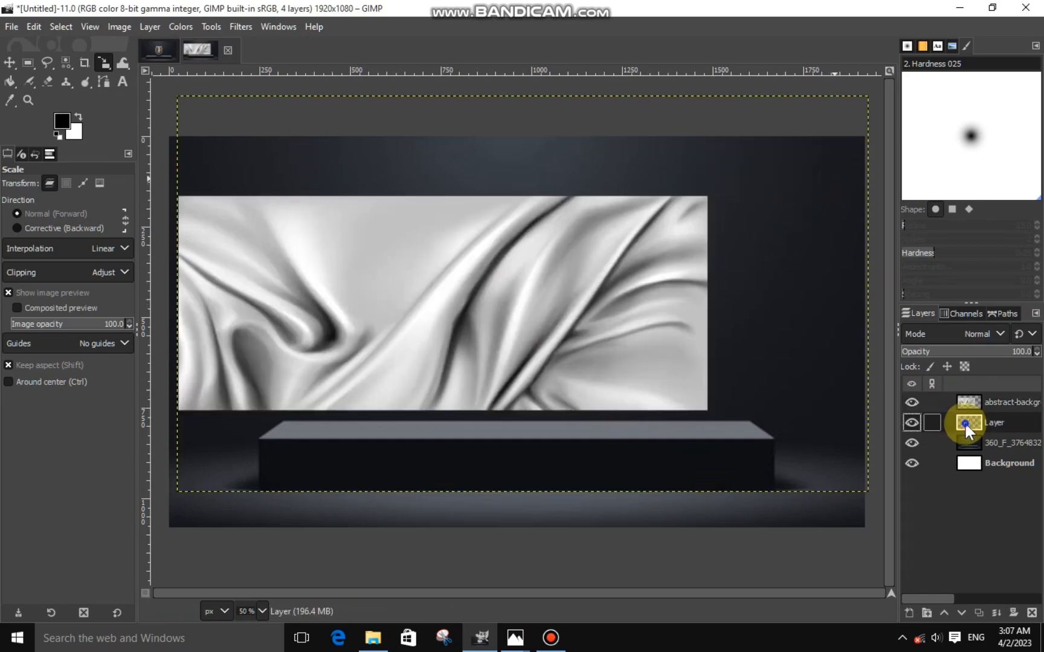
right_click(964, 422)
click(890, 488)
Step: Invert the selection and cut the silk cloth texture away outside the logo shape
click(964, 402)
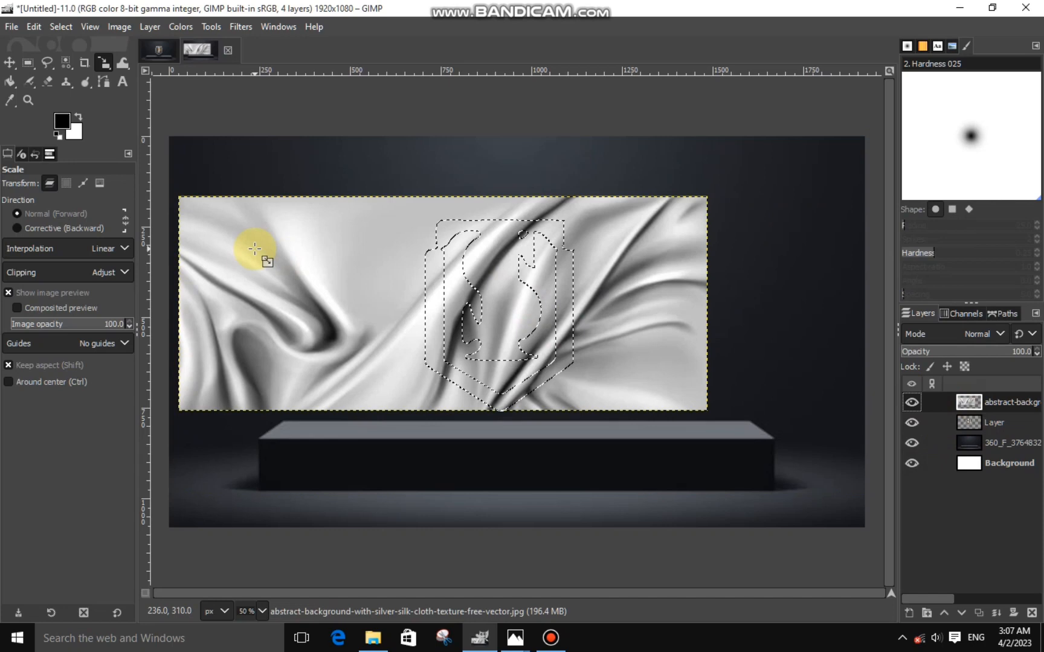
click(61, 27)
click(79, 83)
right_click(403, 287)
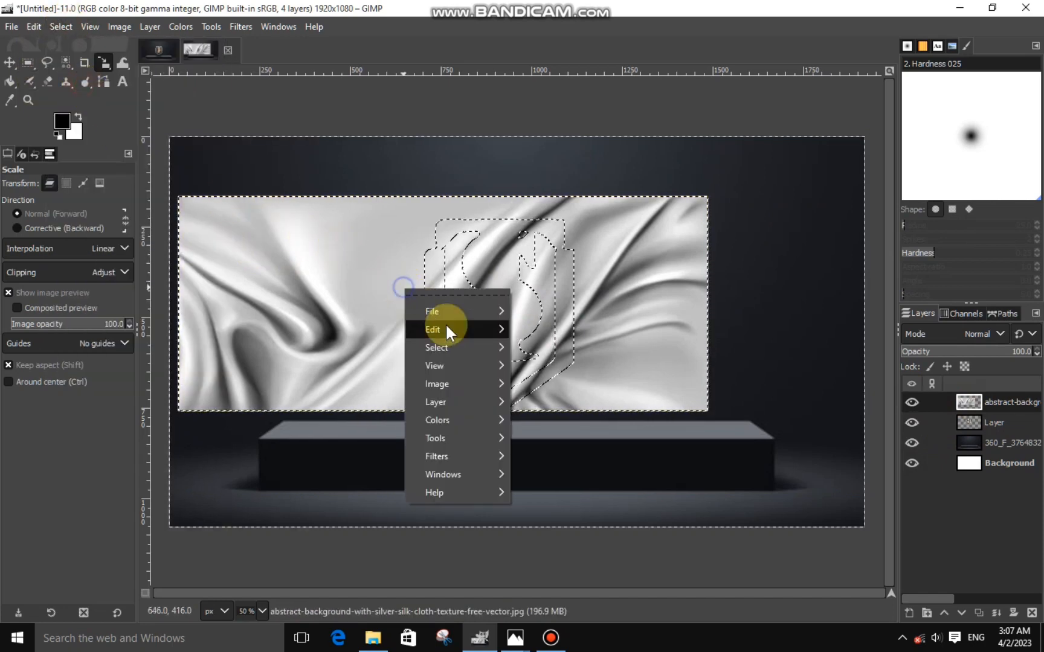
mouse_move(447, 329)
click(548, 235)
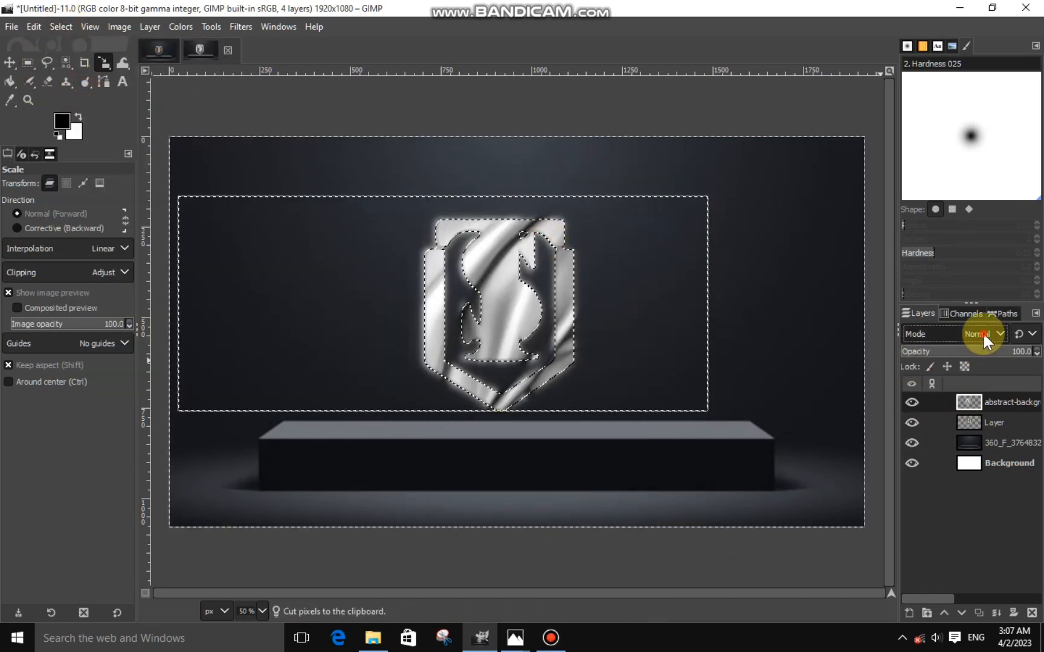
Step: Set the silk texture layer's blend mode to Overlay, clear the selection and merge the texture down into the logo layer
click(983, 337)
click(964, 308)
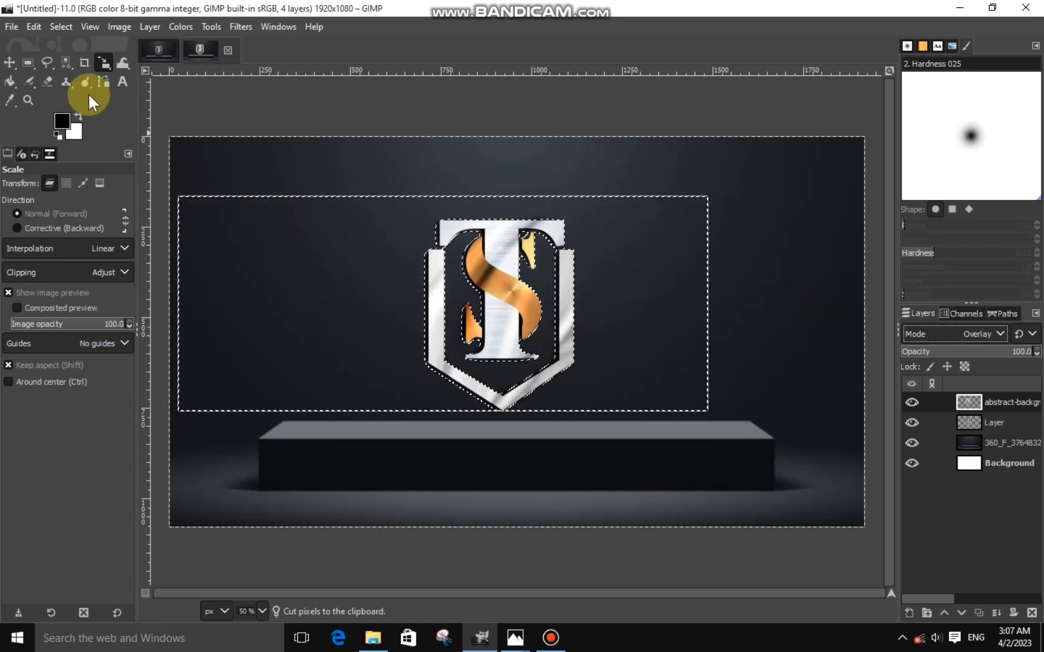
key(ctrl+shift+a)
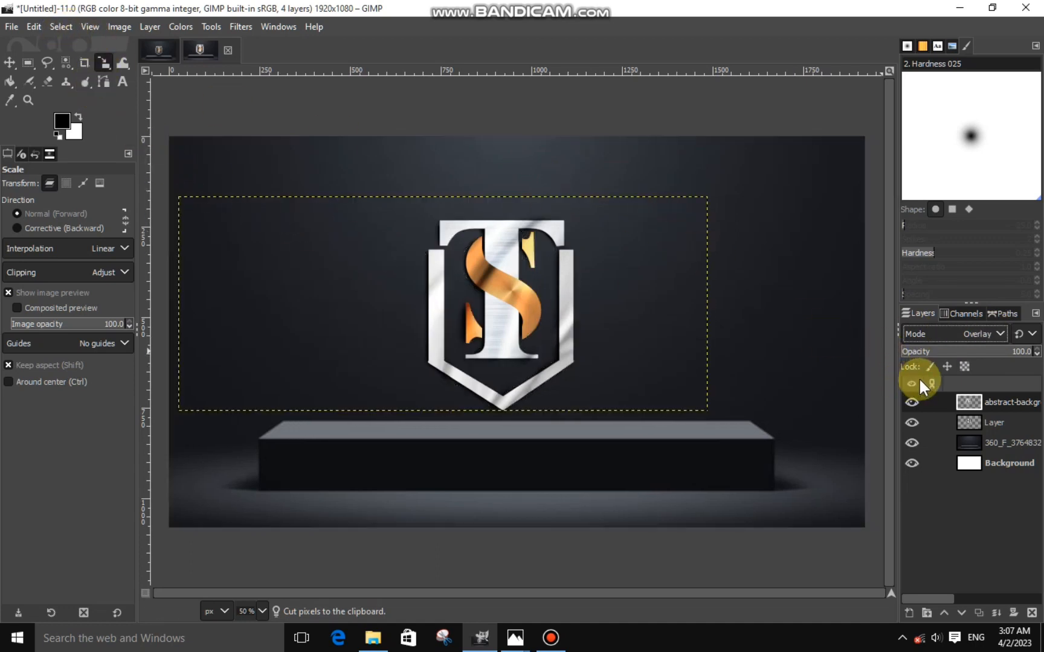
right_click(945, 385)
click(865, 186)
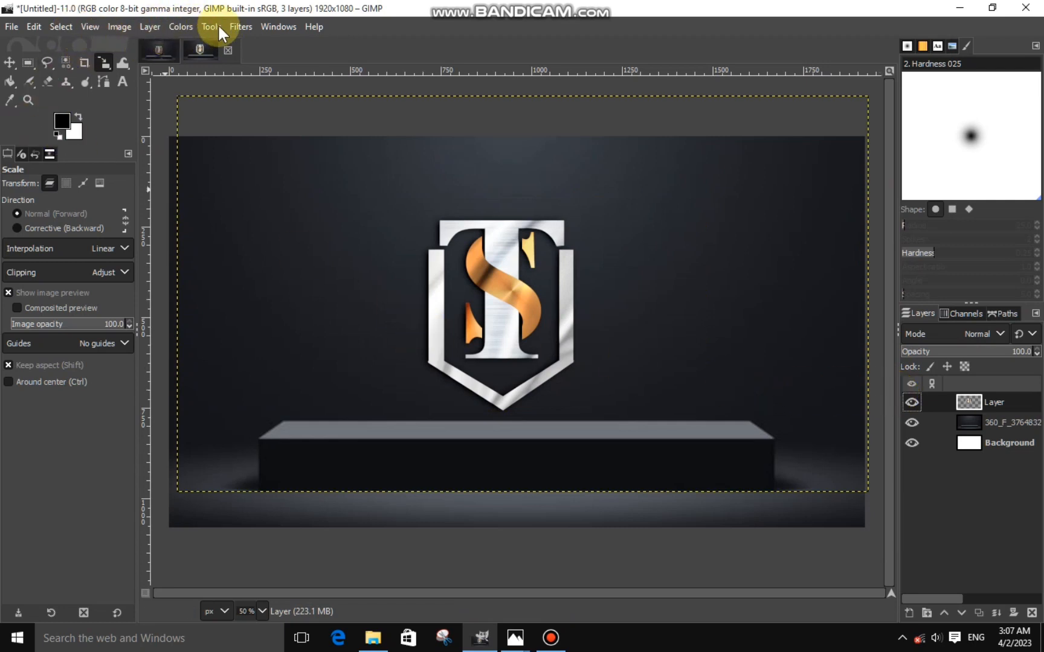
Step: Darken the logo layer with an Exposure adjustment of -1.047
click(174, 28)
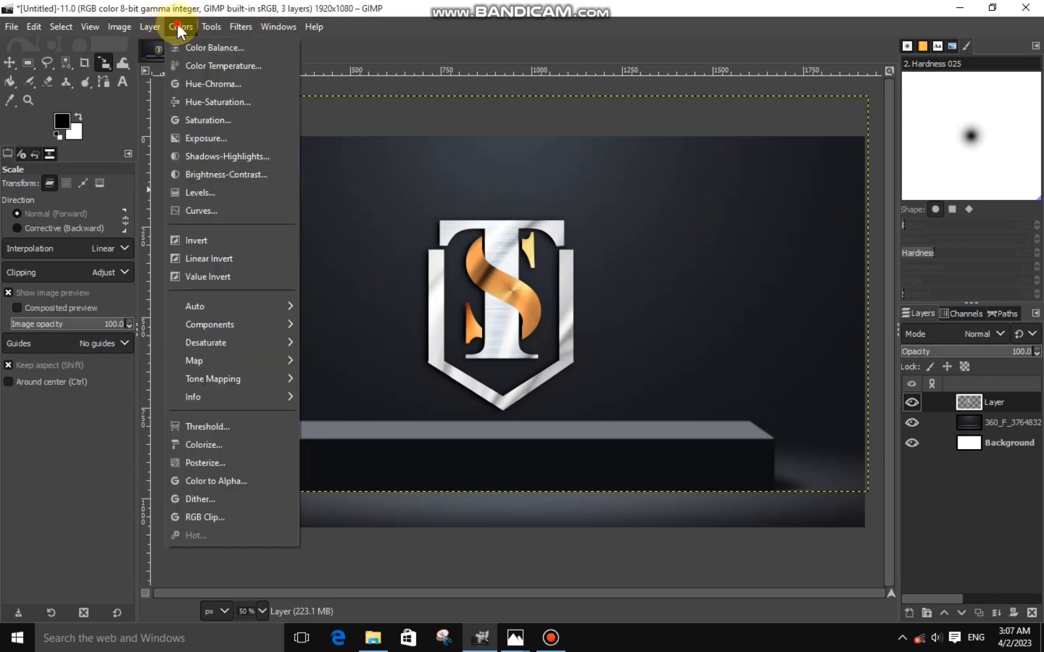
click(198, 137)
click(167, 110)
drag(168, 114, 177, 110)
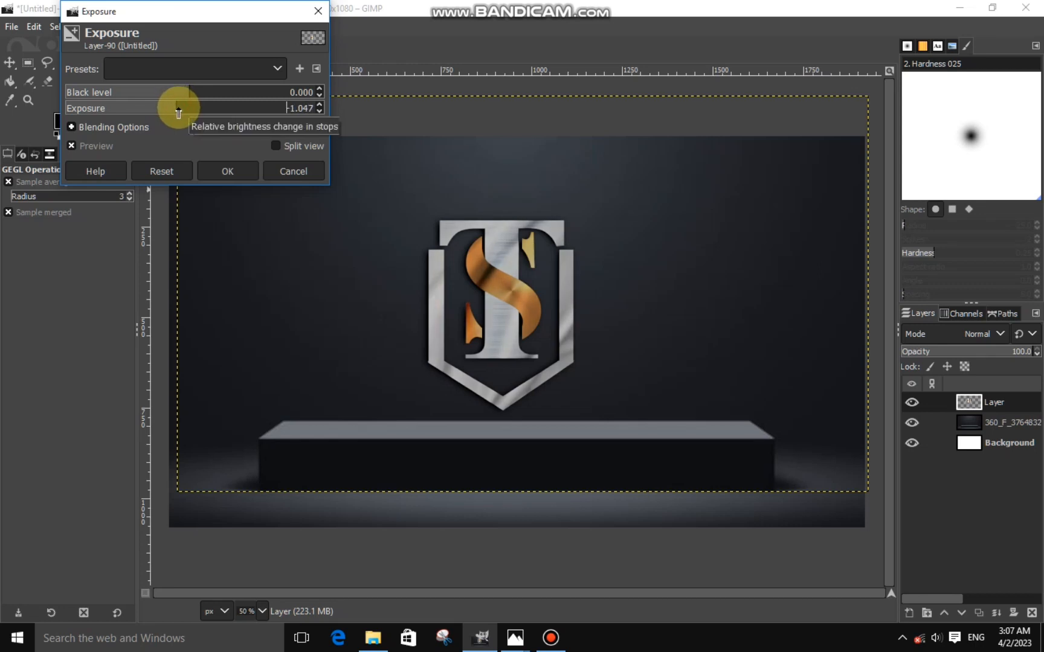
click(230, 171)
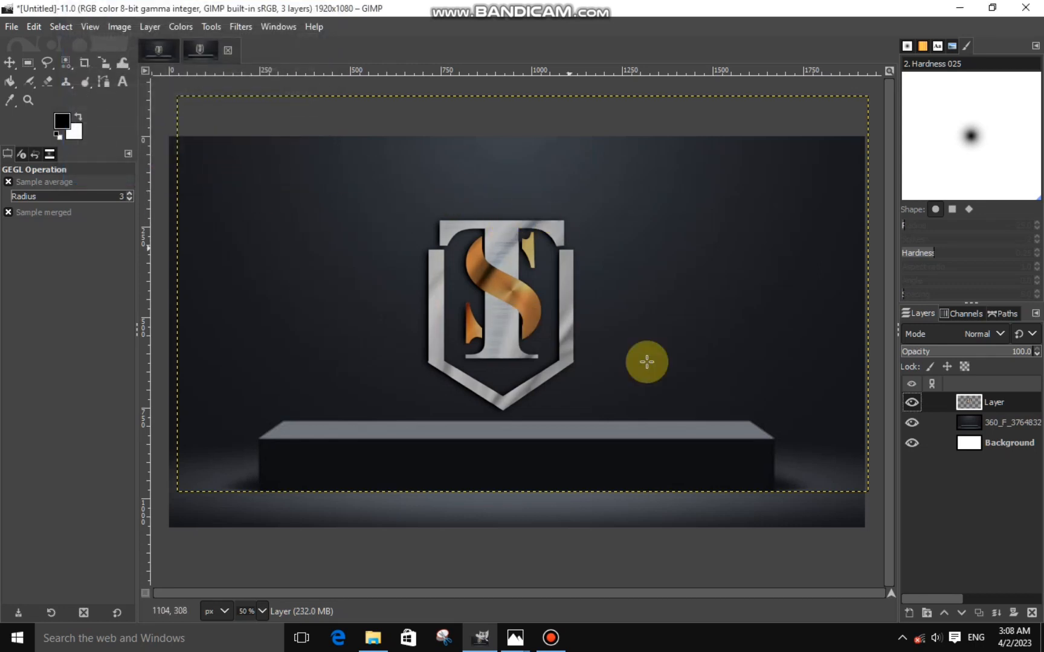
Step: Add a new transparent layer and place it between the logo layer and the podium picture
click(948, 422)
click(959, 407)
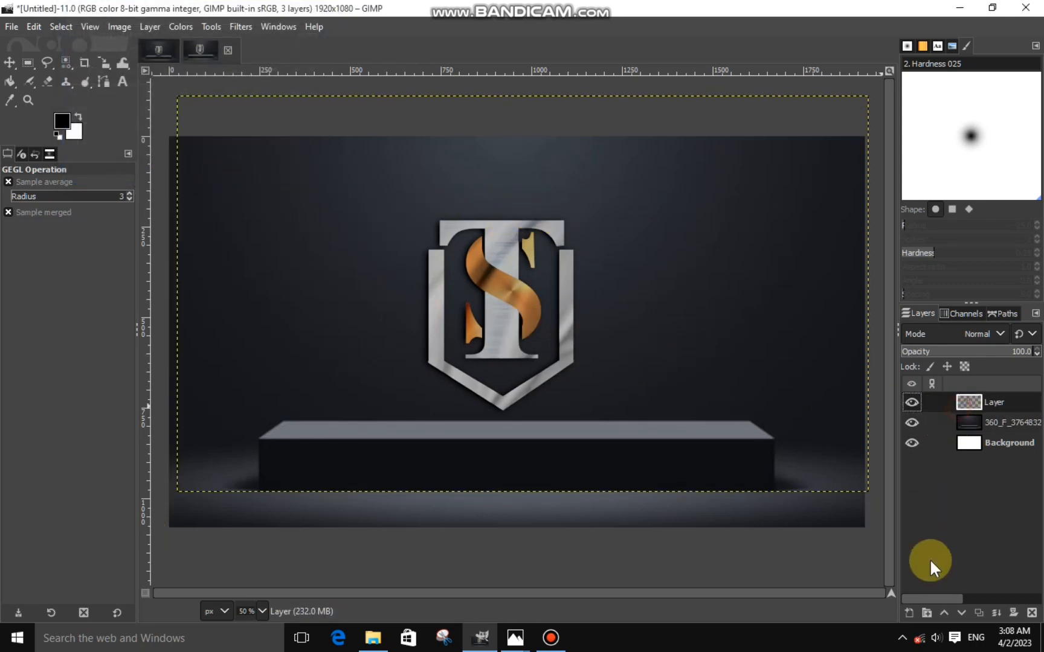
click(933, 597)
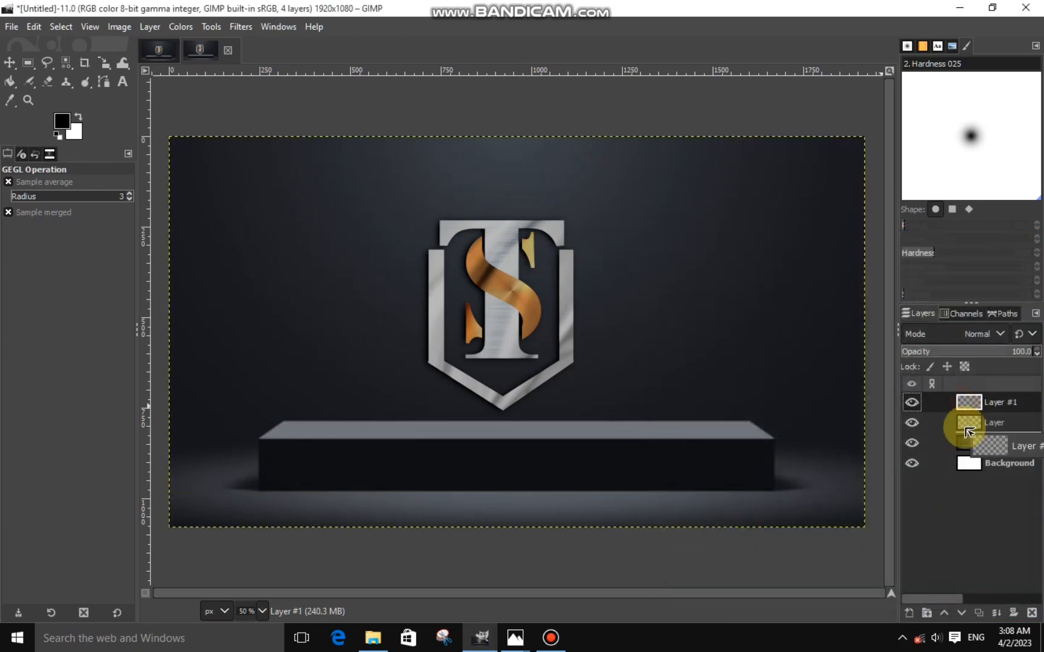
Step: Paint a soft black shadow on the podium's top under the shield tip using the Airbrush at size 93, hardness 15 and force 14
click(28, 80)
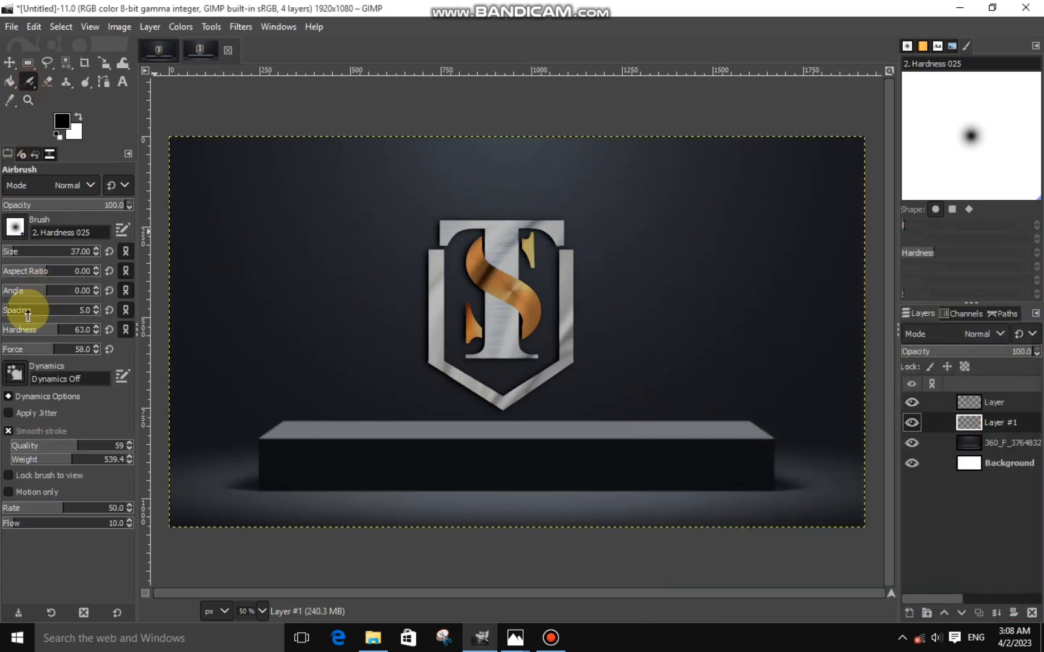
click(23, 251)
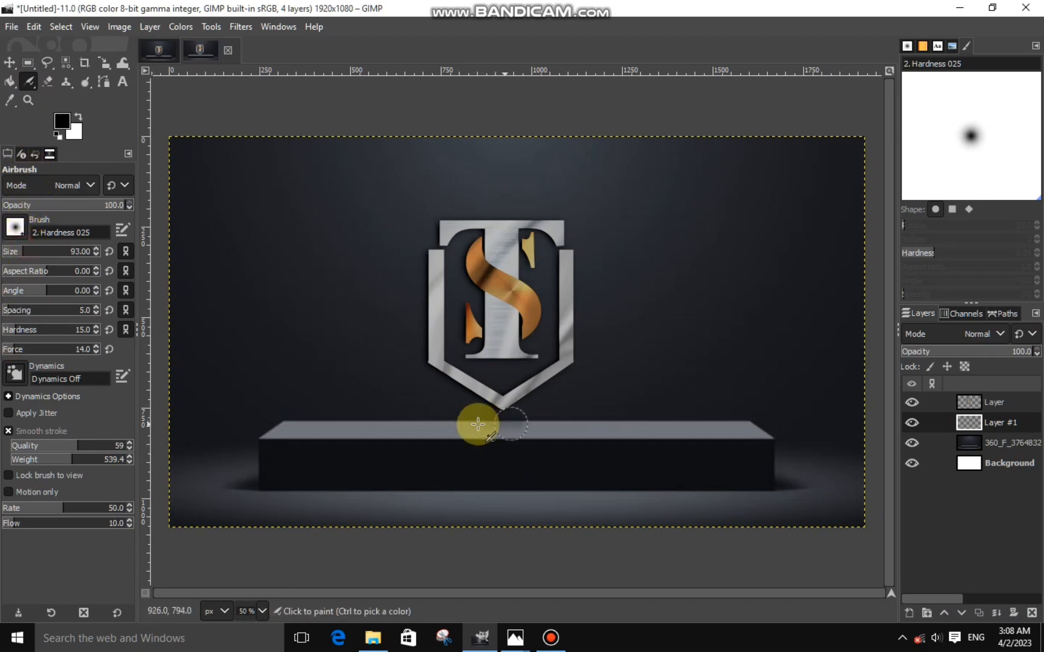
mouse_move(438, 424)
mouse_down()
mouse_move(561, 427)
mouse_move(464, 426)
mouse_move(500, 424)
mouse_move(475, 427)
mouse_up()
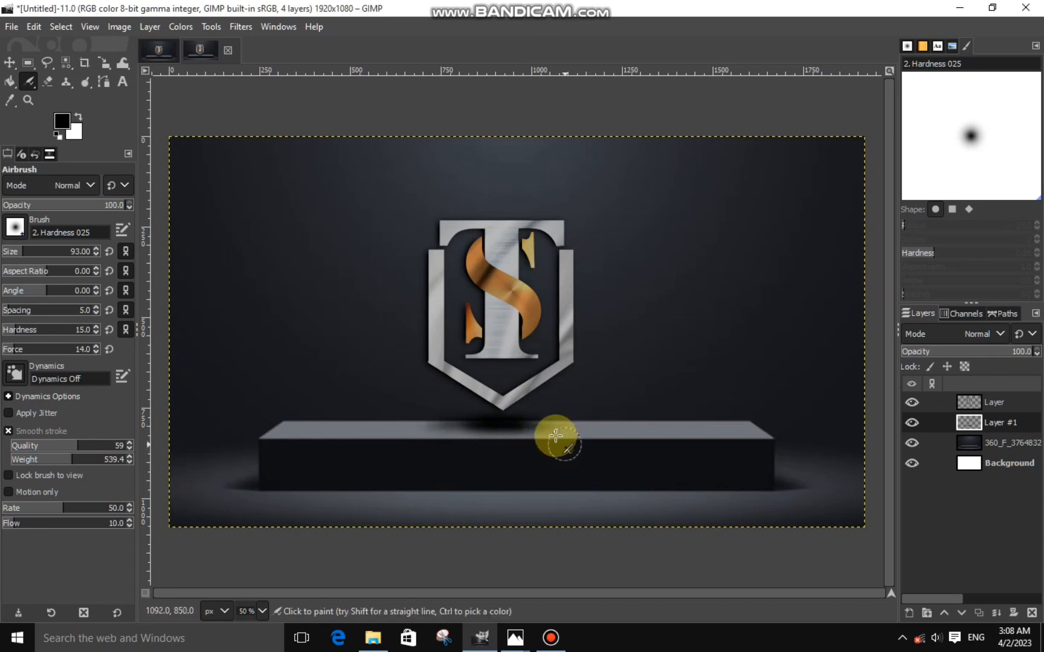
Step: Trim the lower edge of the painted podium shadow with the Eraser at size 93 and hardness 15, and select the Background layer
click(47, 81)
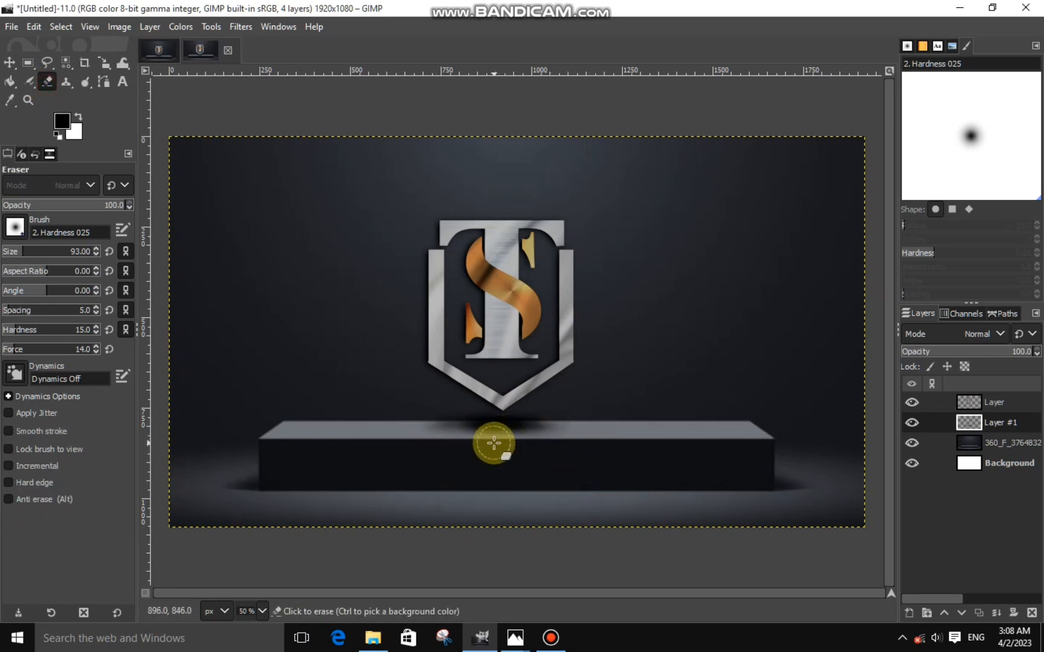
key(1)
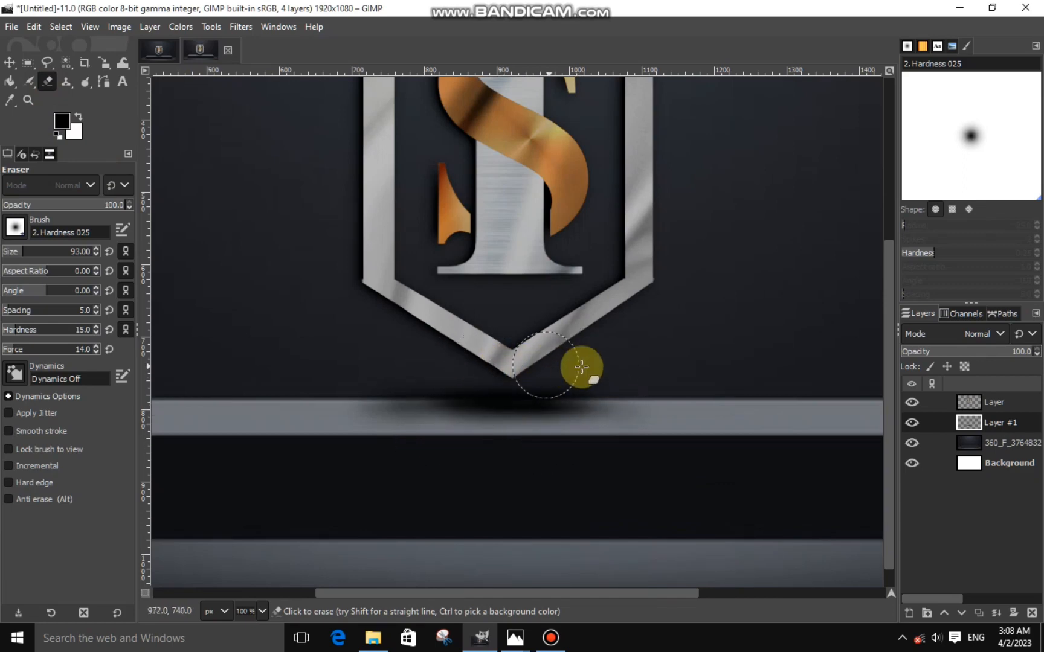
mouse_move(426, 427)
mouse_down()
mouse_move(338, 424)
mouse_move(424, 435)
mouse_move(602, 430)
mouse_up()
scroll(601, 430, down, 2)
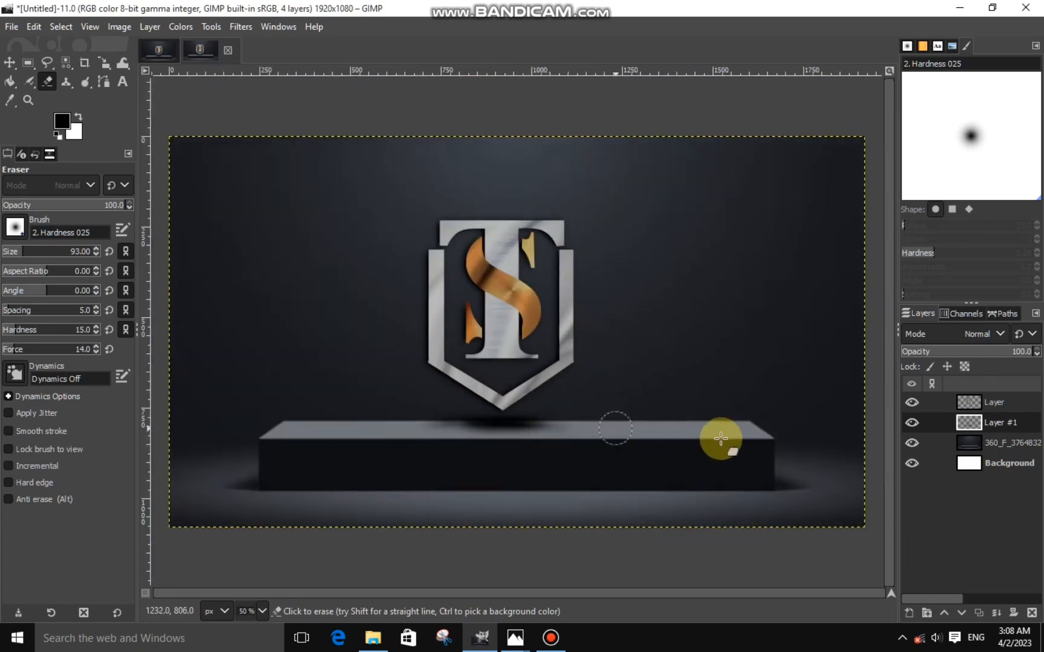
click(973, 474)
key(minus)
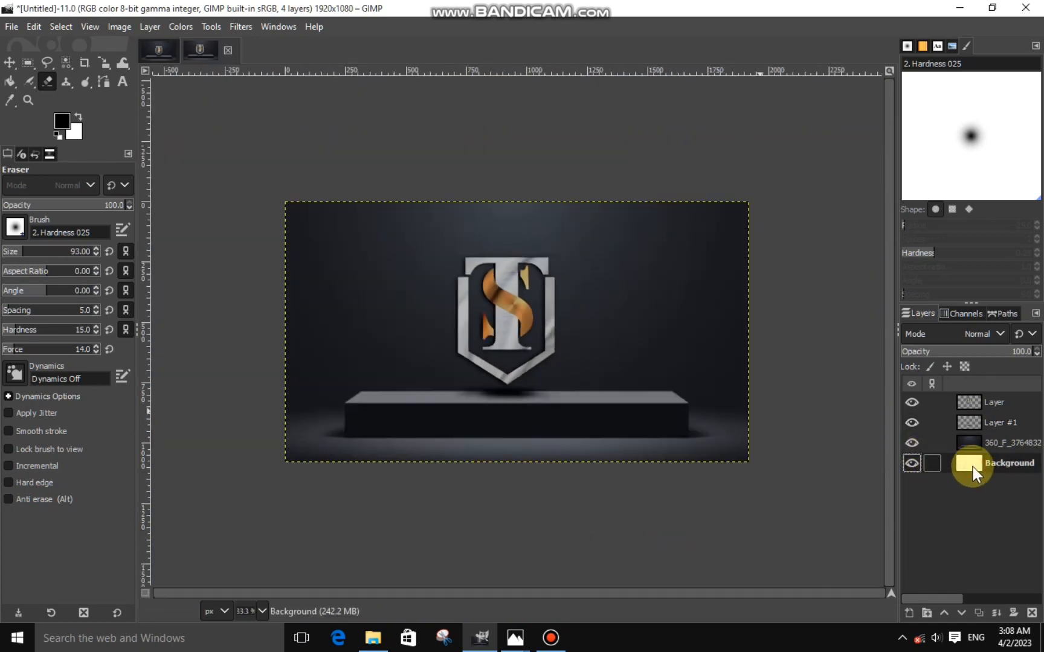